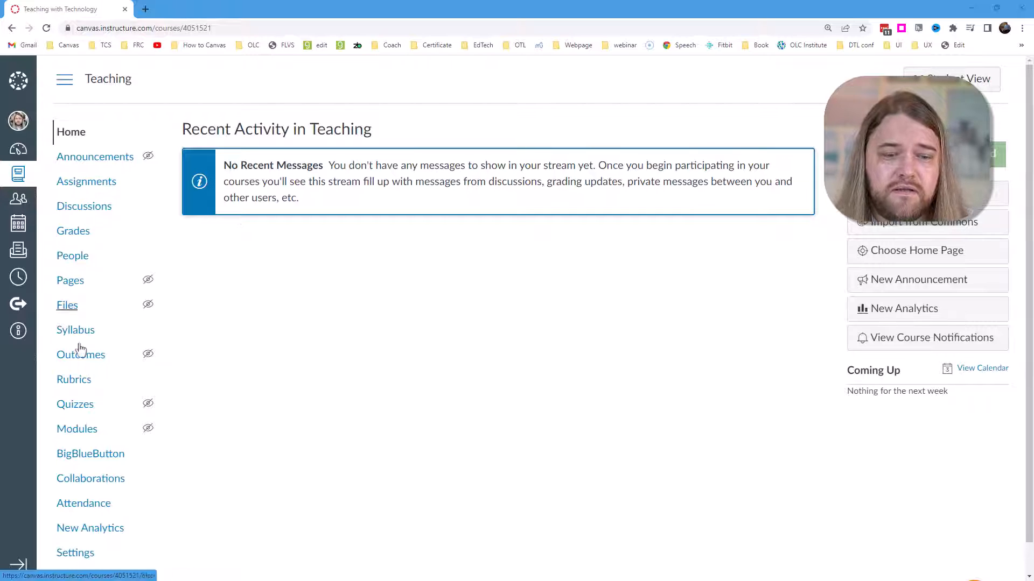
# Open the Teaching course's assignments list and start creating a new assignment.
pyautogui.click(88, 183)
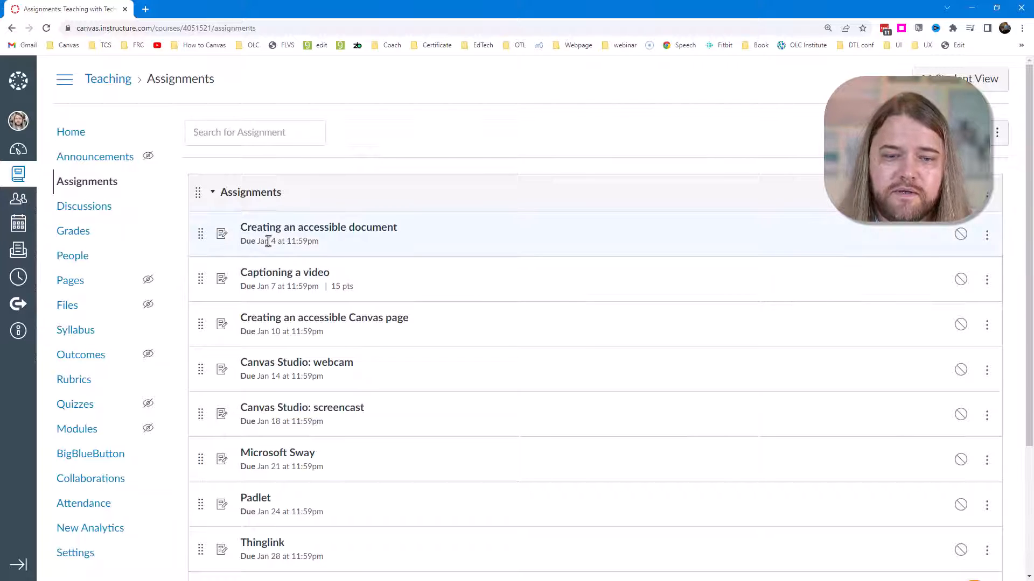
pyautogui.moveTo(269, 241)
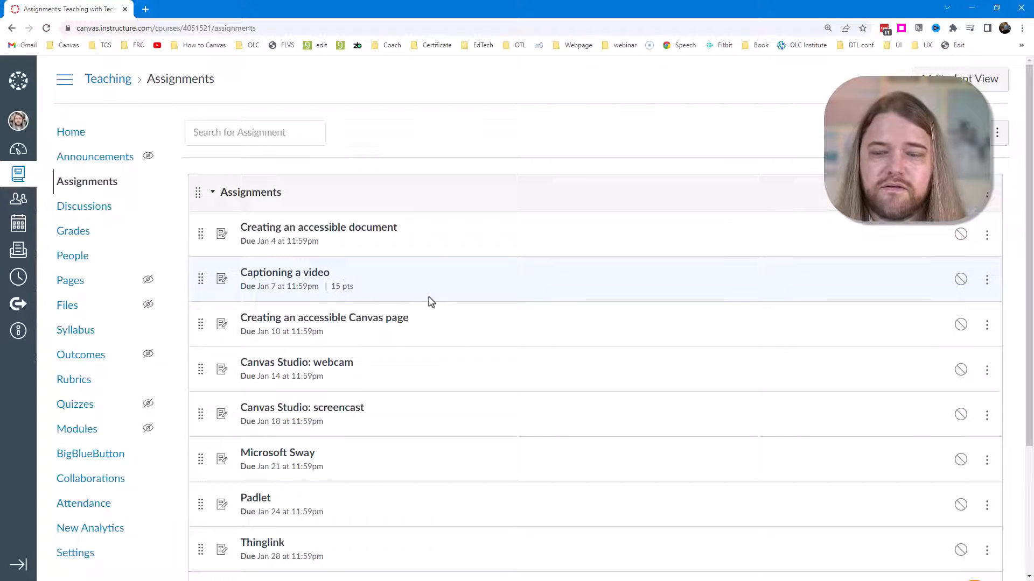
pyautogui.scroll(-3, 969, 443)
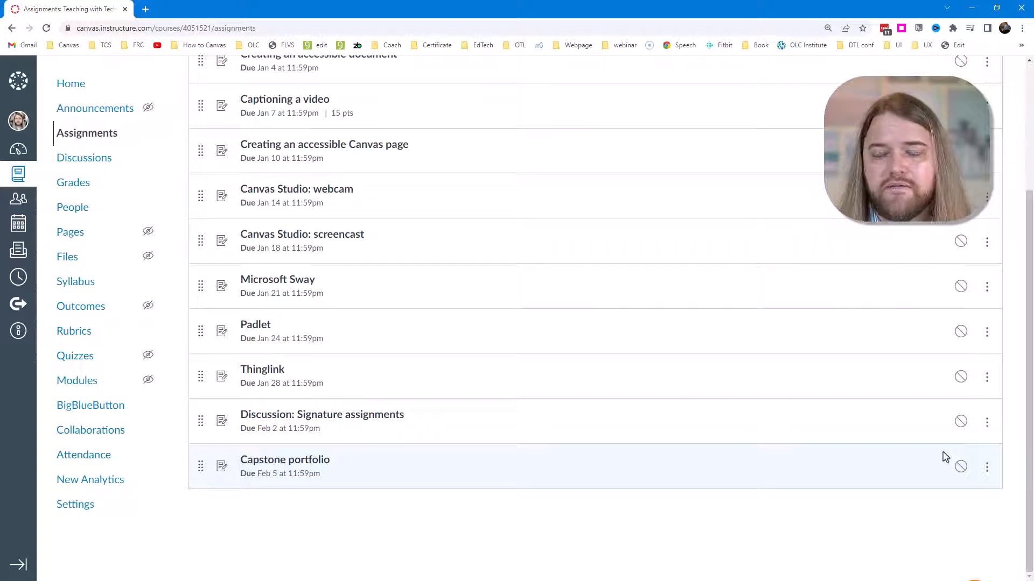
pyautogui.scroll(2, 958, 413)
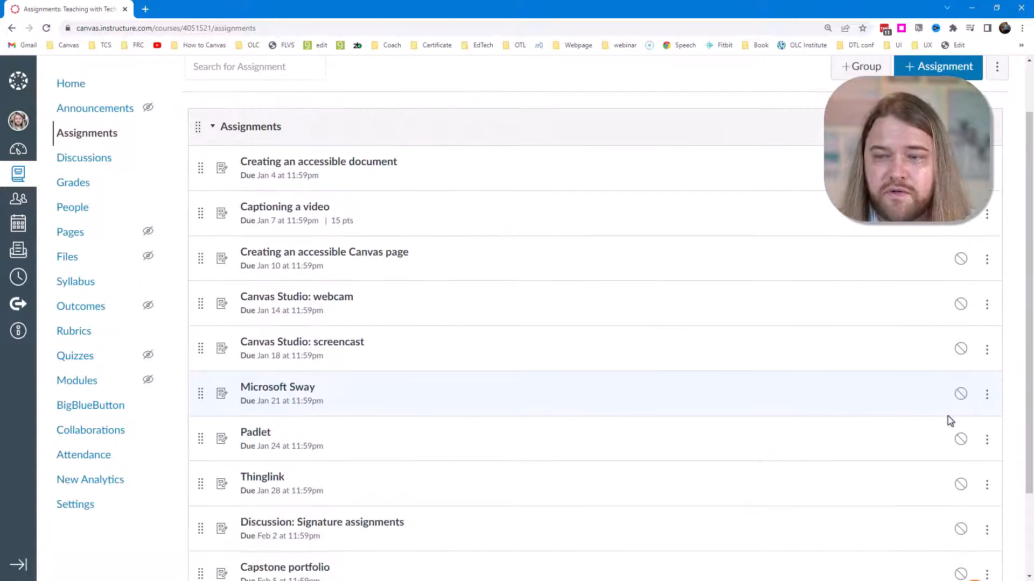
pyautogui.scroll(2, 791, 339)
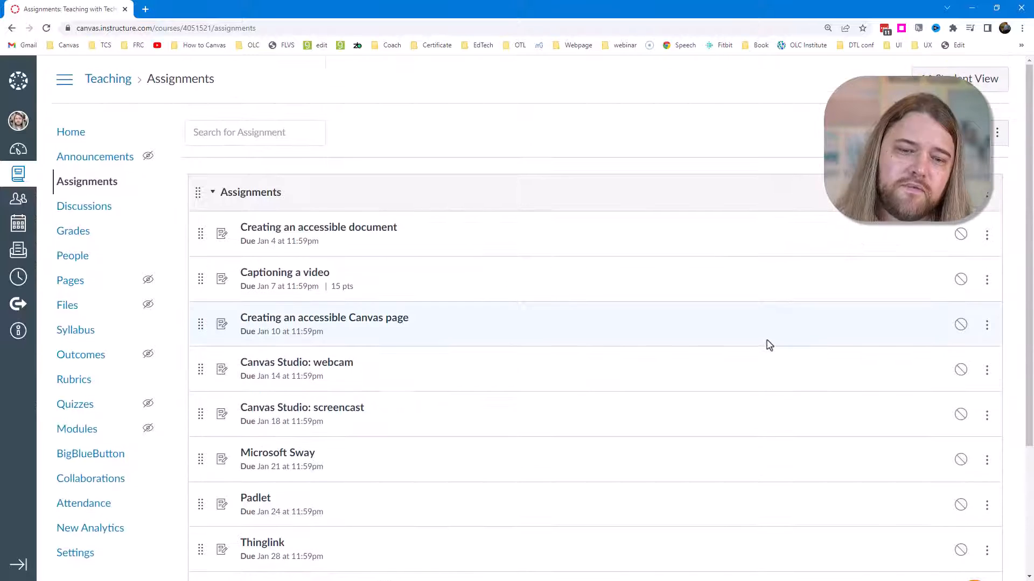
pyautogui.scroll(-1, 741, 332)
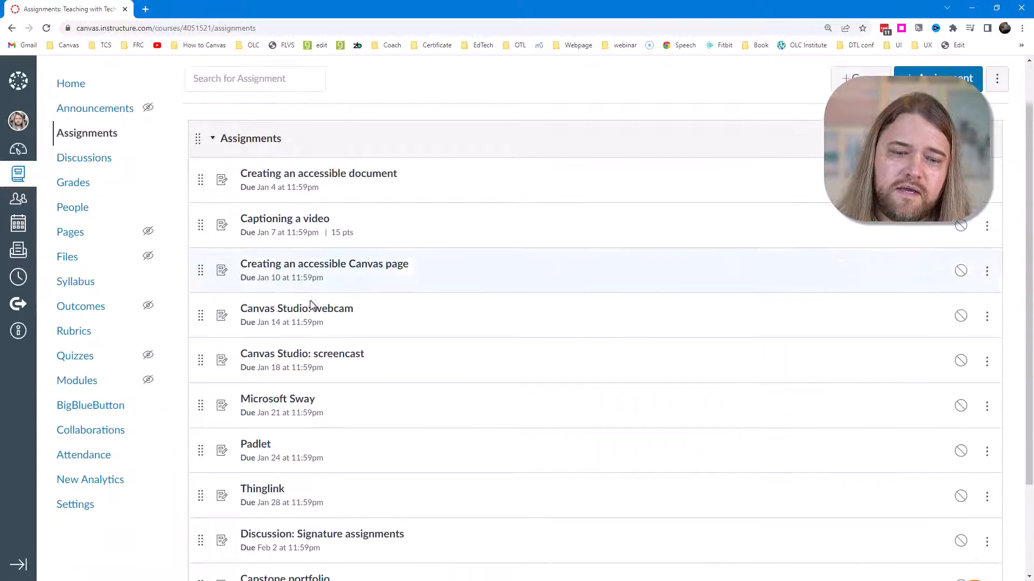
pyautogui.scroll(1, 765, 280)
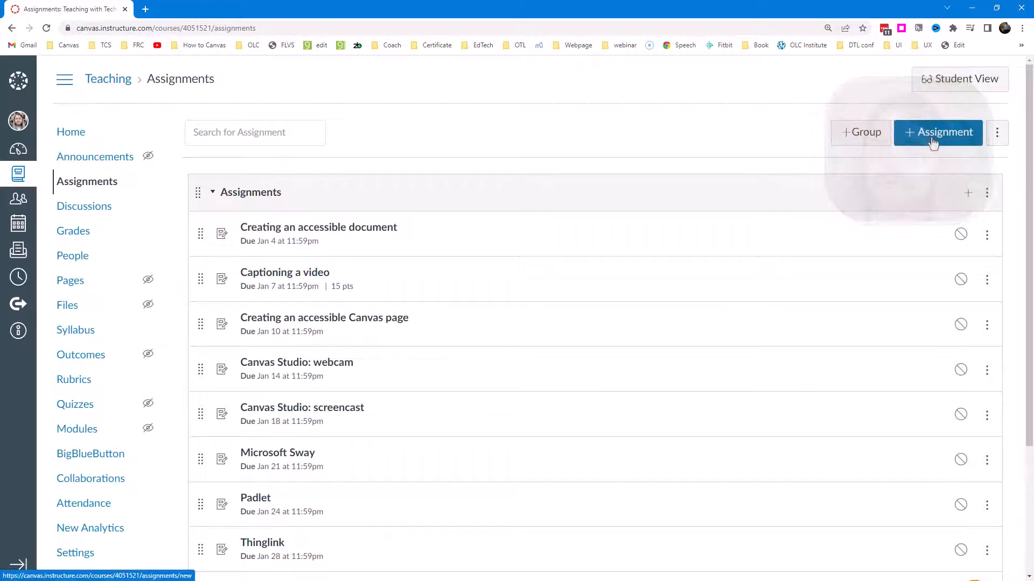
pyautogui.click(934, 144)
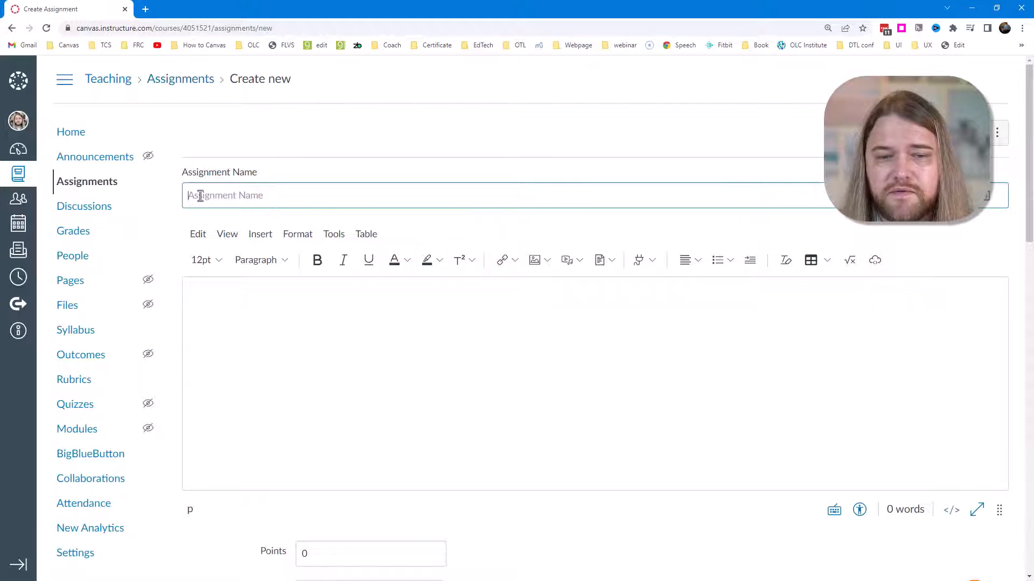
# Examine the new assignment's description area, points, assignment group choices and grade display options.
pyautogui.click(244, 300)
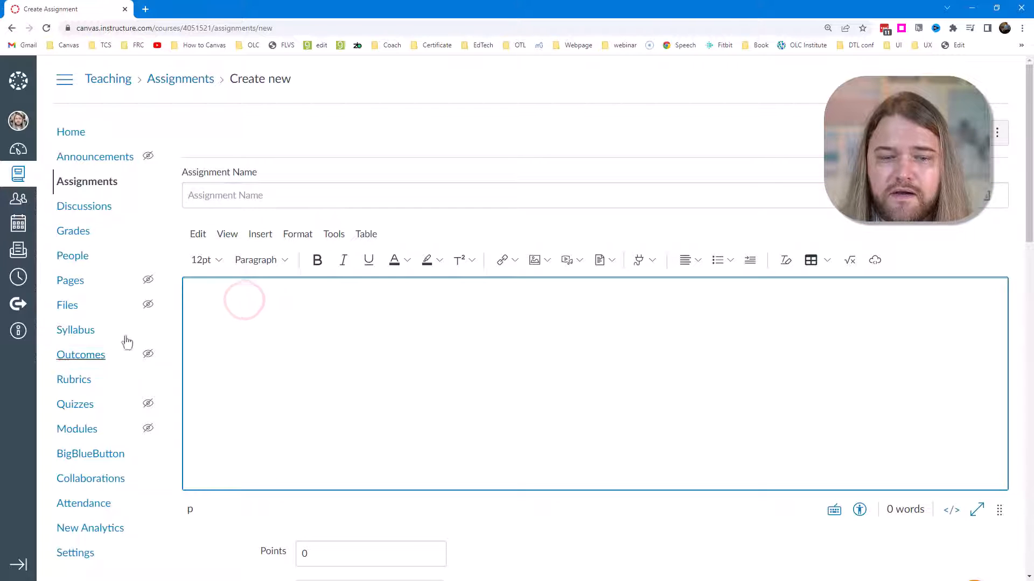
pyautogui.scroll(-7, 329, 326)
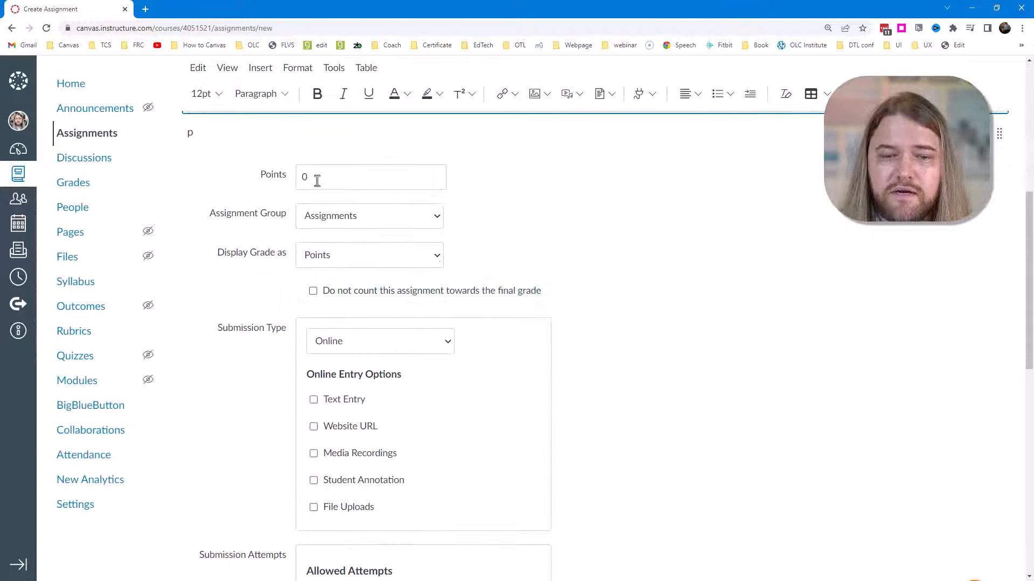
pyautogui.click(317, 177)
pyautogui.doubleClick(298, 181)
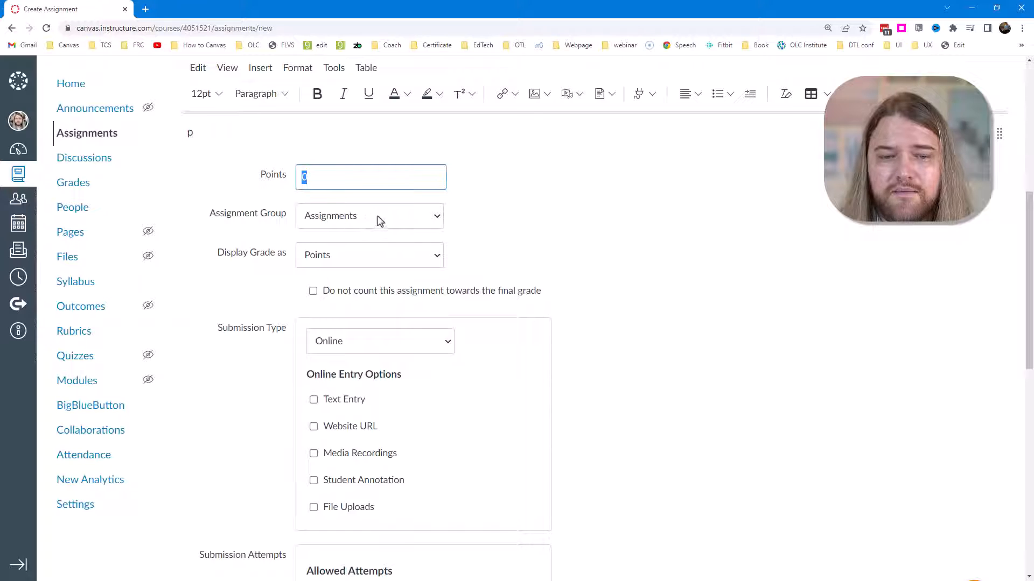
pyautogui.click(438, 216)
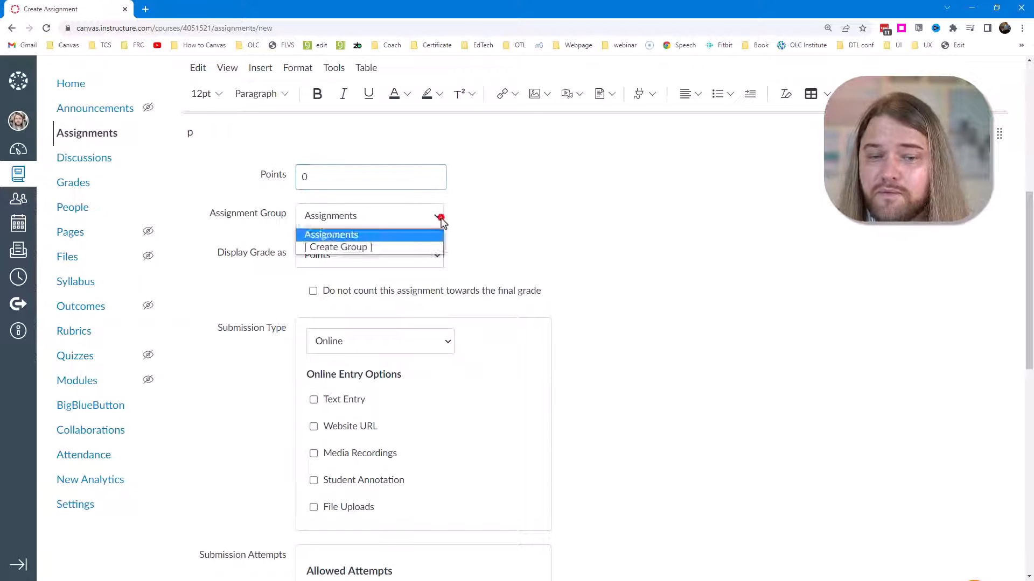
pyautogui.click(438, 257)
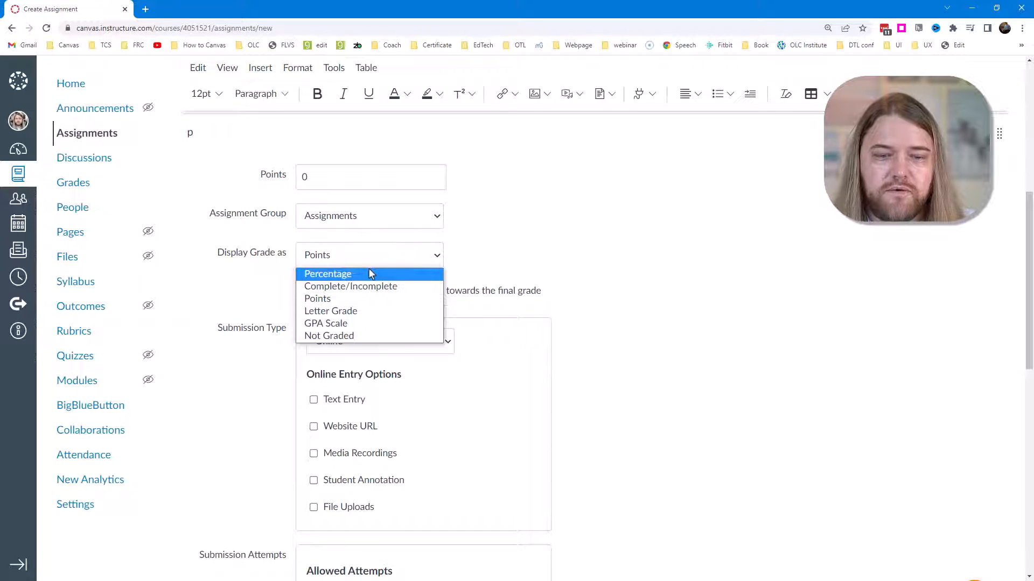
pyautogui.click(606, 272)
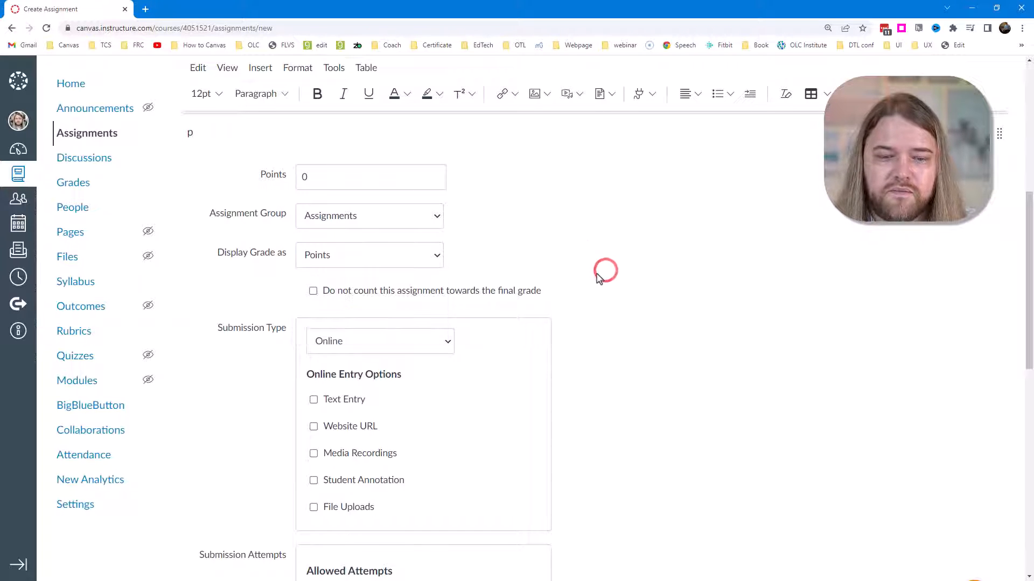
# Review the submission types, keep Online, and allow File Uploads as the online entry option.
pyautogui.scroll(-3, 272, 194)
pyautogui.click(445, 179)
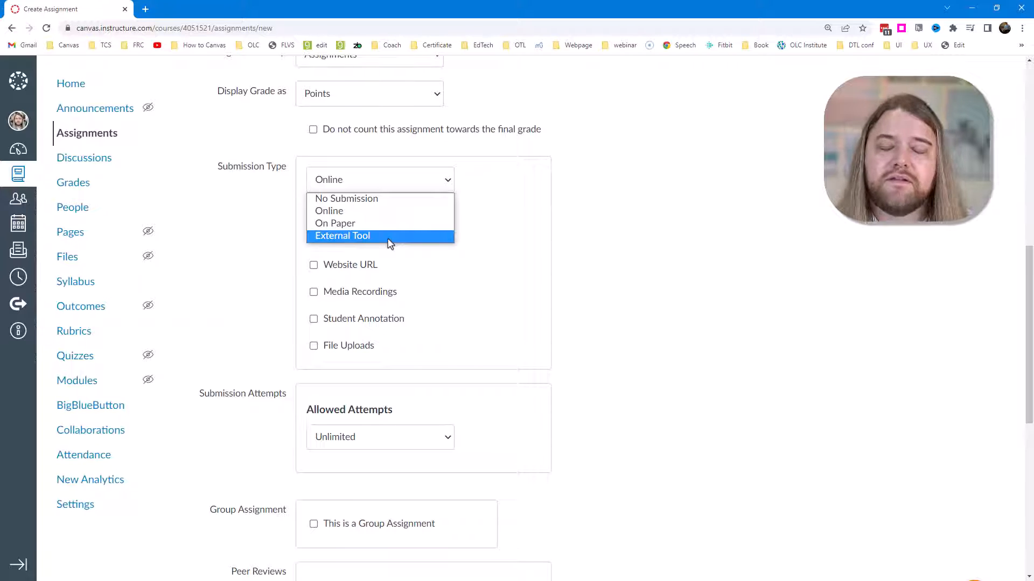
pyautogui.click(583, 210)
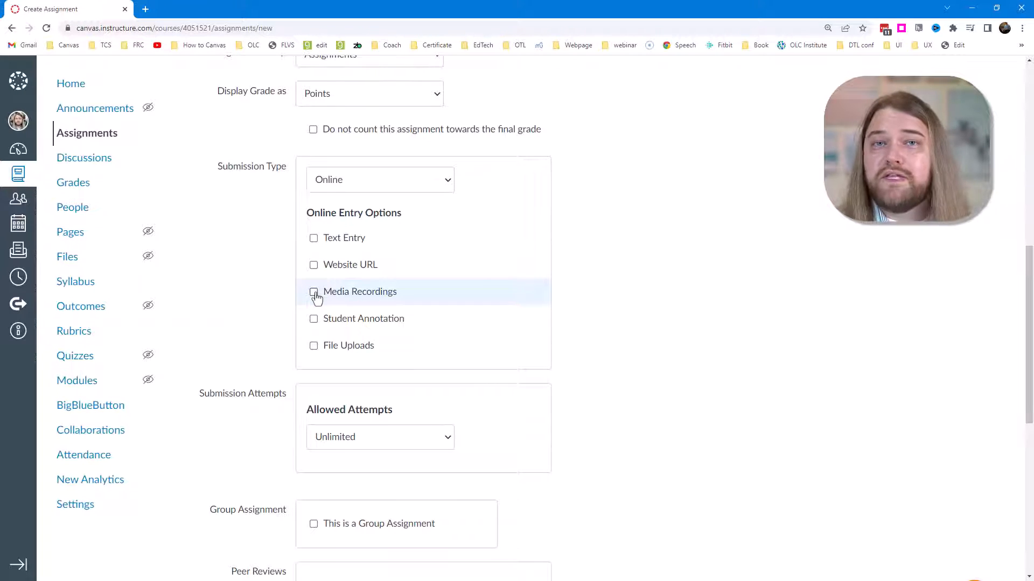
pyautogui.click(313, 347)
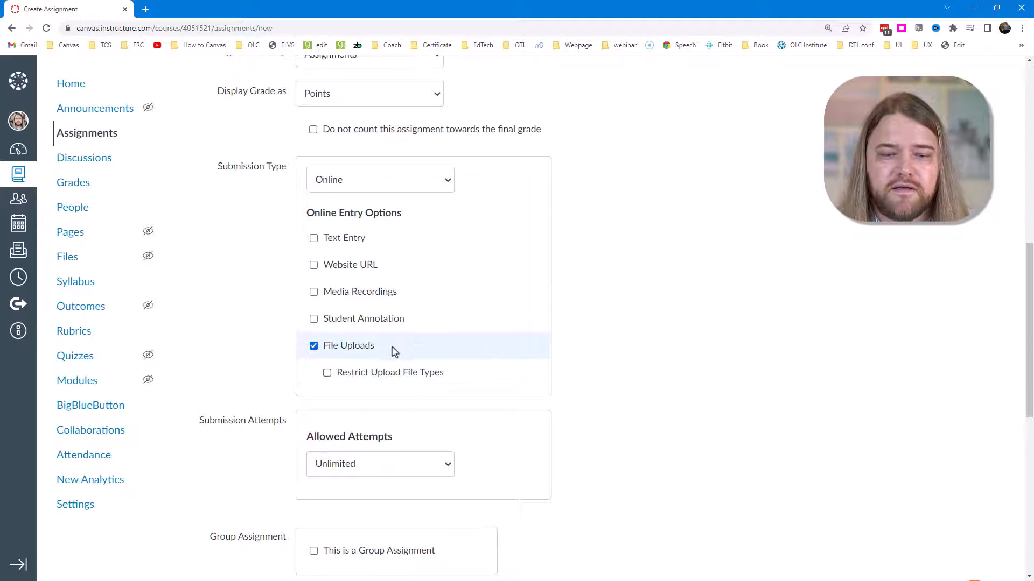
# Try restricting the upload file types to pptx and ppts, and turn the restriction off again.
pyautogui.click(328, 374)
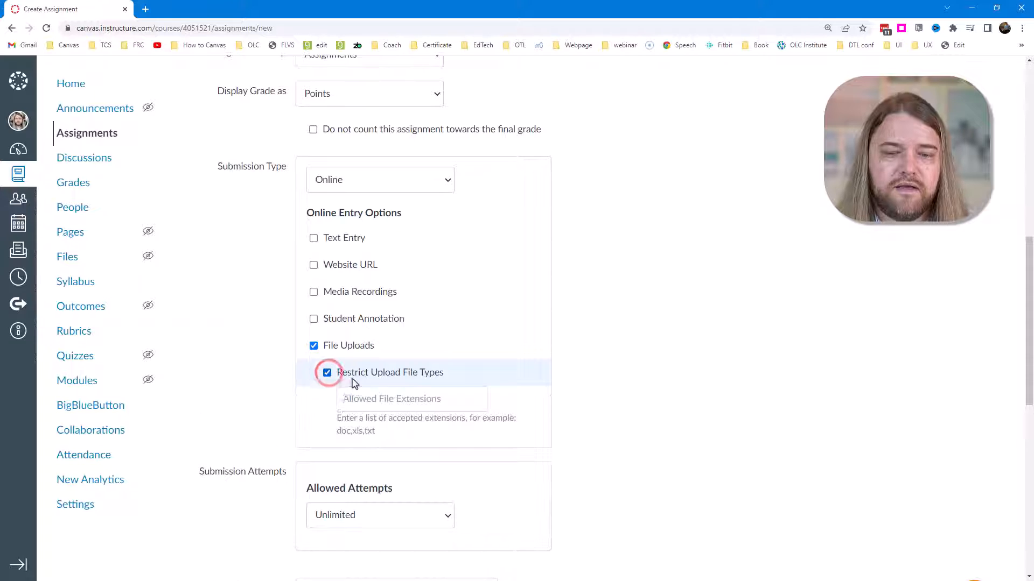
pyautogui.click(406, 400)
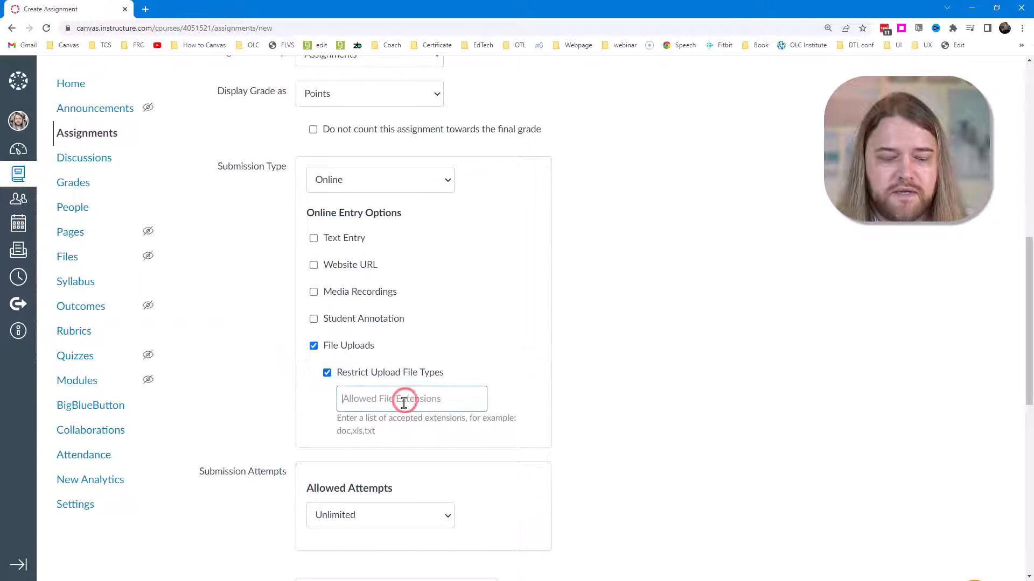
pyautogui.write('p')
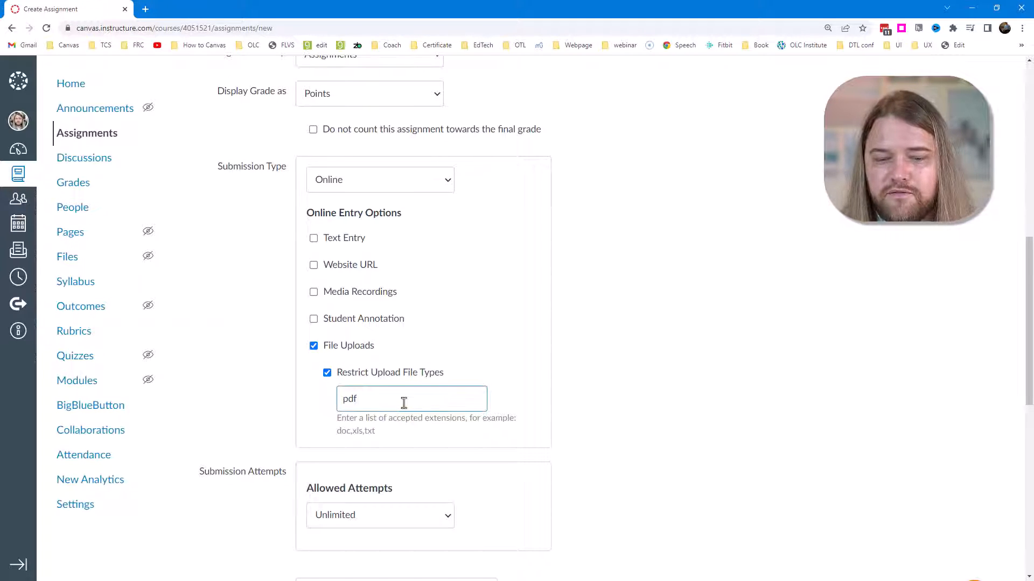
pyautogui.write('df')
pyautogui.press('BackSpace')
pyautogui.press('BackSpace')
pyautogui.press('BackSpace')
pyautogui.write('pptx, ppts')
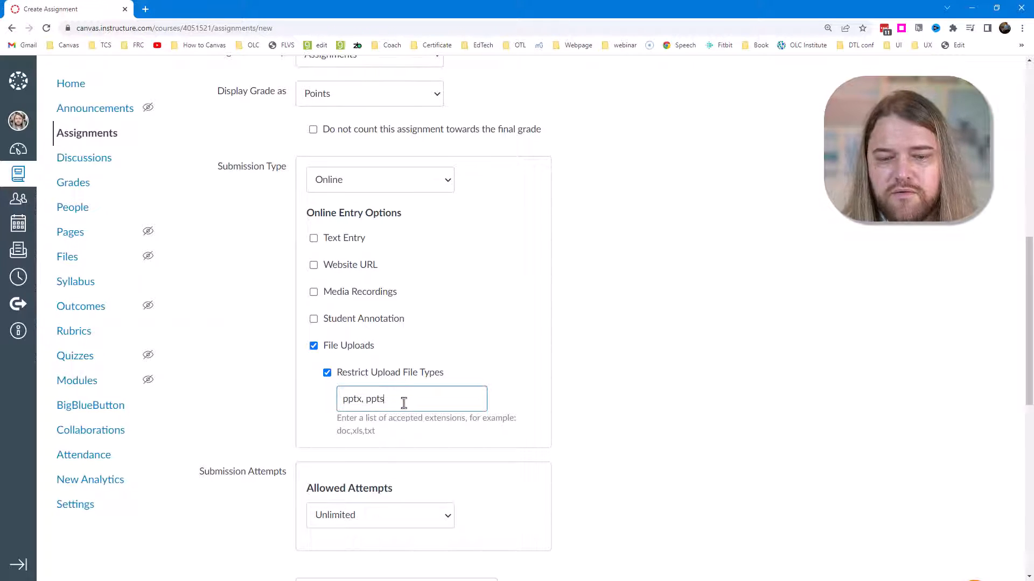
pyautogui.moveTo(391, 401); pyautogui.dragTo(339, 404)
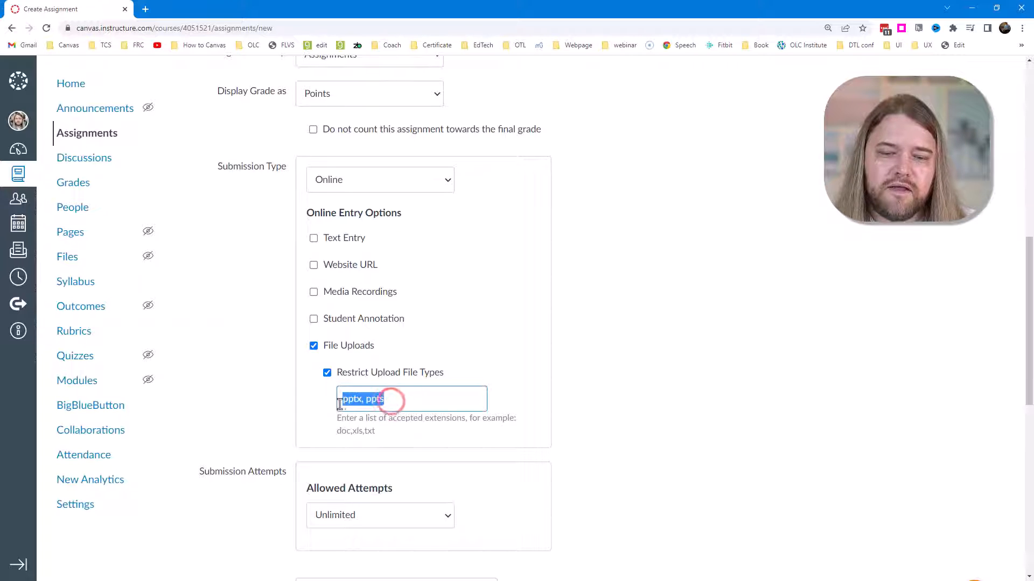
pyautogui.click(327, 373)
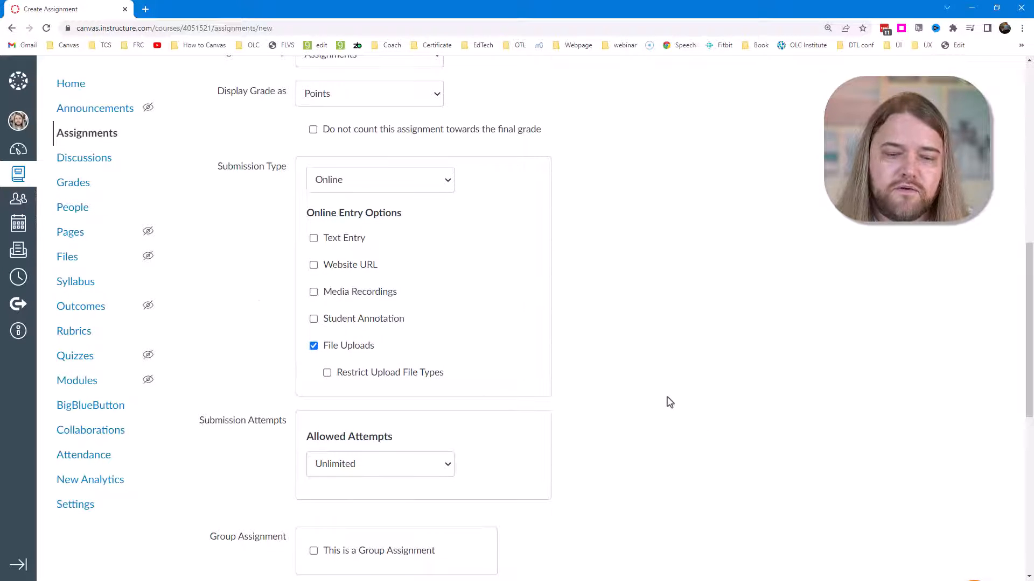
# Try limiting the allowed submission attempts to 3, and set them back to Unlimited.
pyautogui.scroll(-4, 646, 387)
pyautogui.click(448, 251)
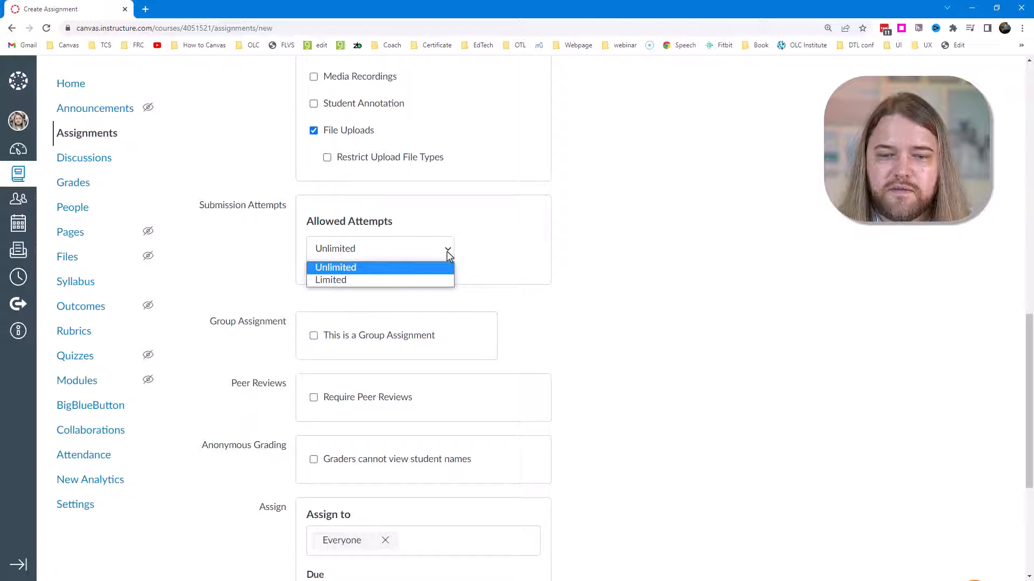
pyautogui.click(340, 281)
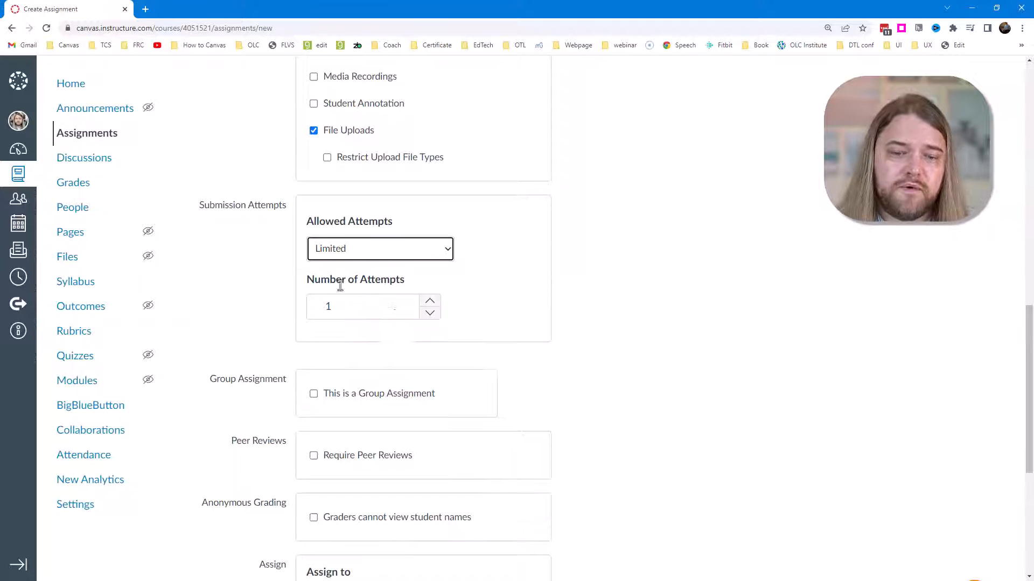
pyautogui.click(429, 302)
pyautogui.click(429, 302)
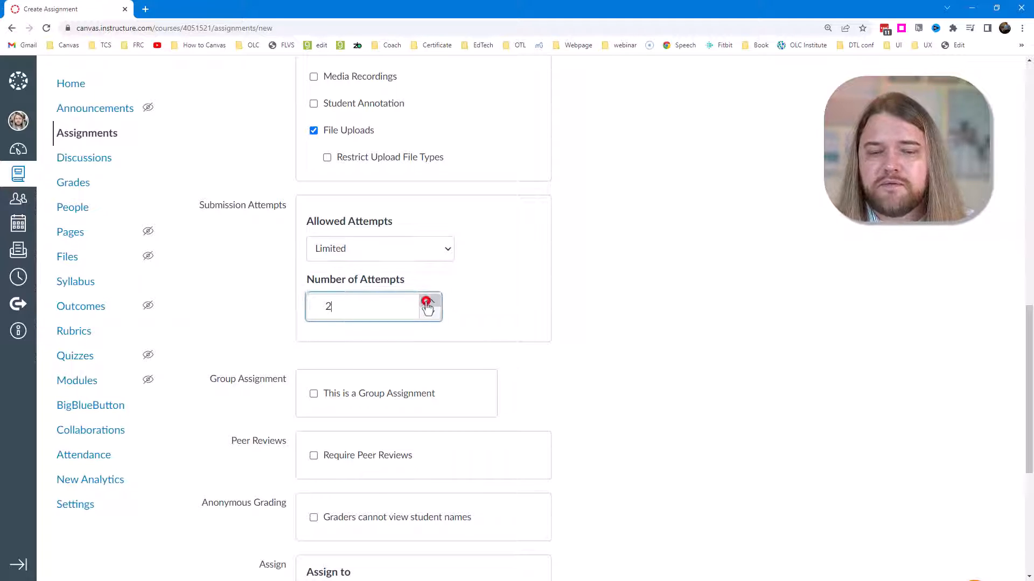
pyautogui.click(587, 292)
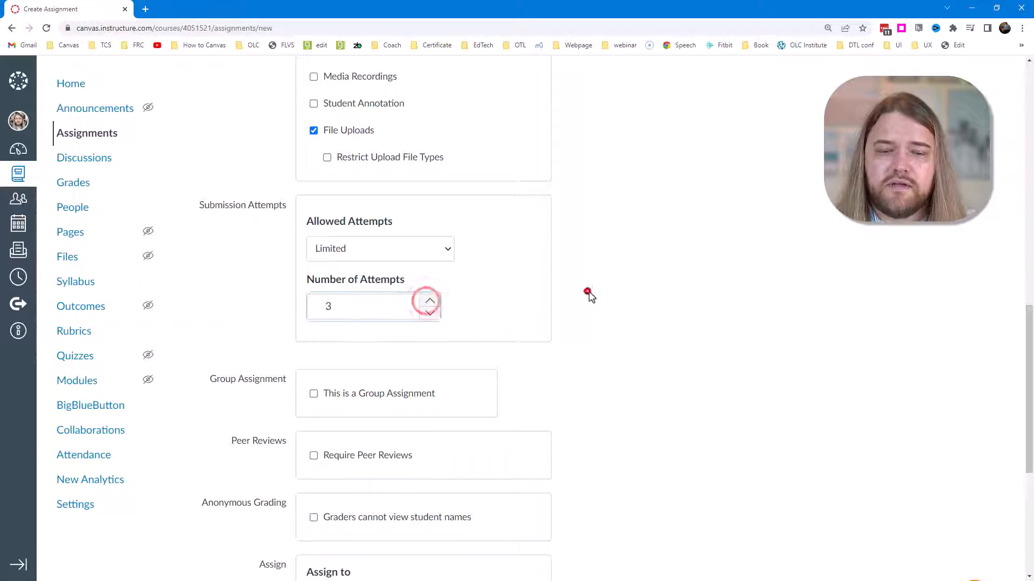
pyautogui.click(412, 248)
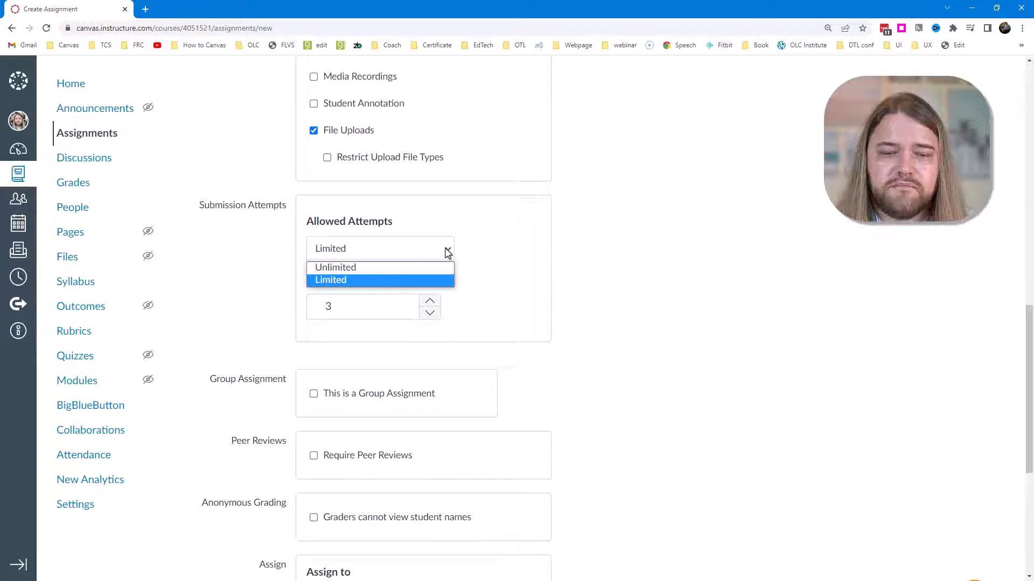
pyautogui.click(347, 267)
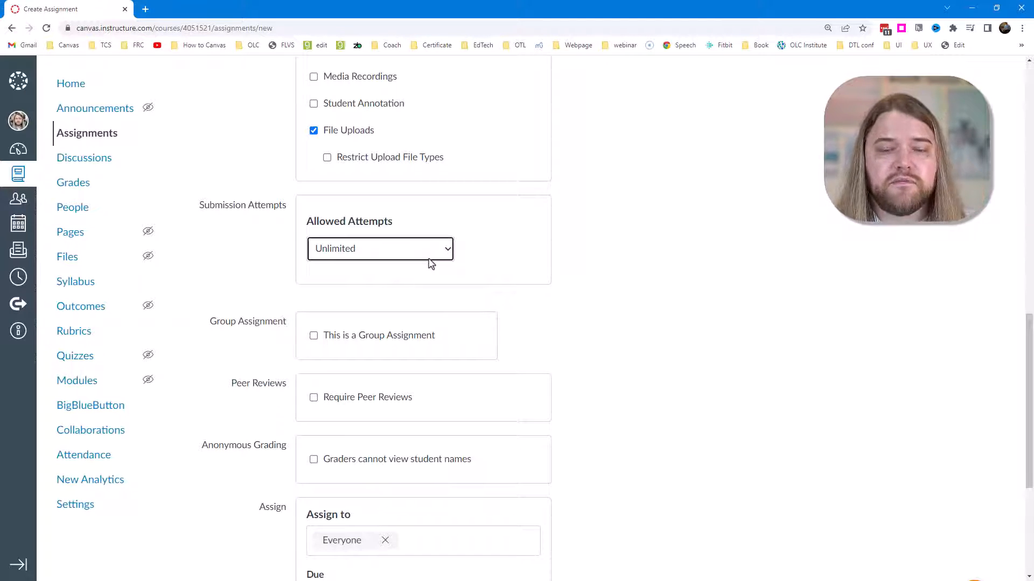
# Try making this a group assignment, dismiss the group set creation form, and turn the group option off again.
pyautogui.scroll(-1, 611, 229)
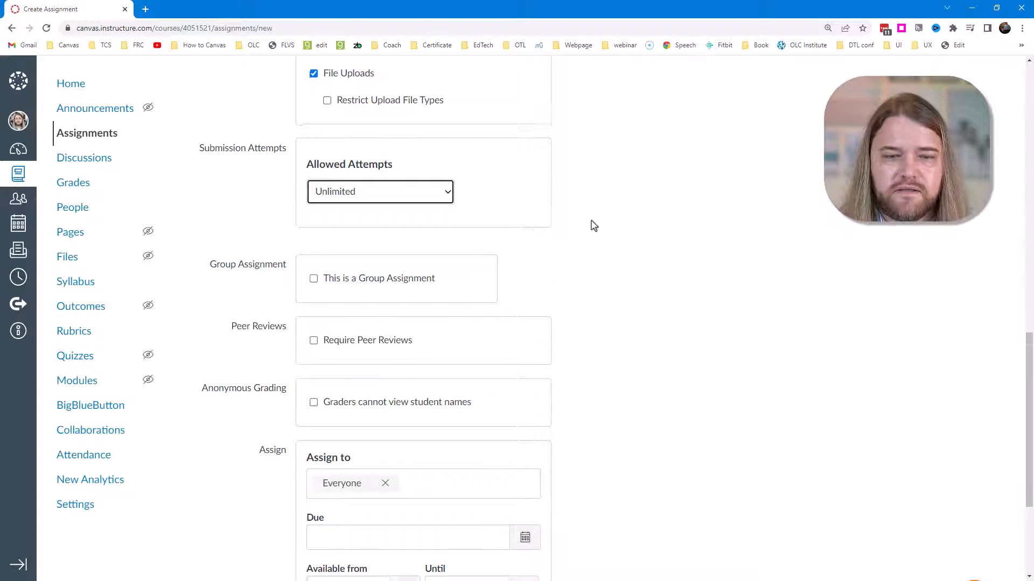
pyautogui.scroll(-2, 593, 224)
pyautogui.click(314, 175)
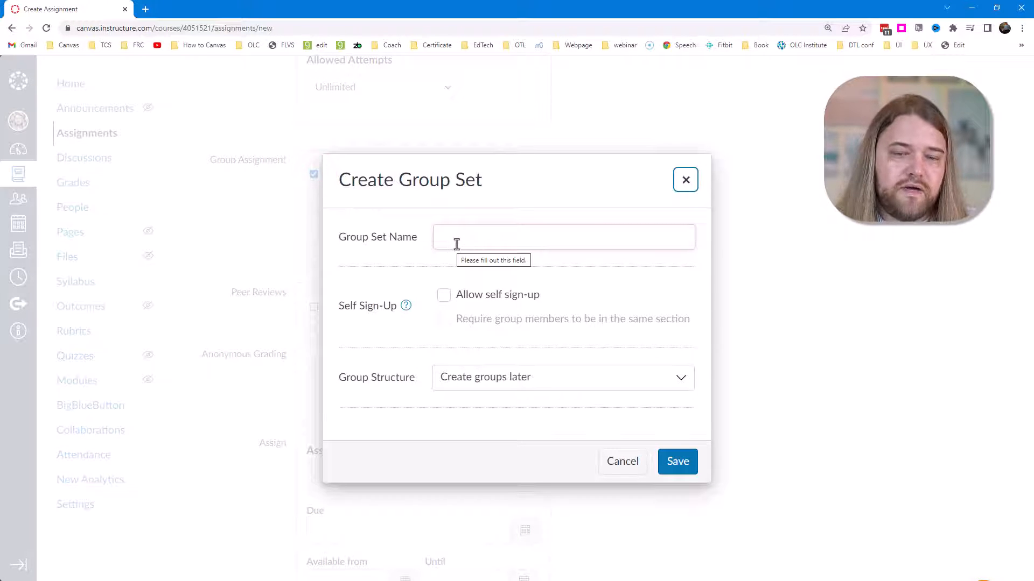
pyautogui.click(454, 241)
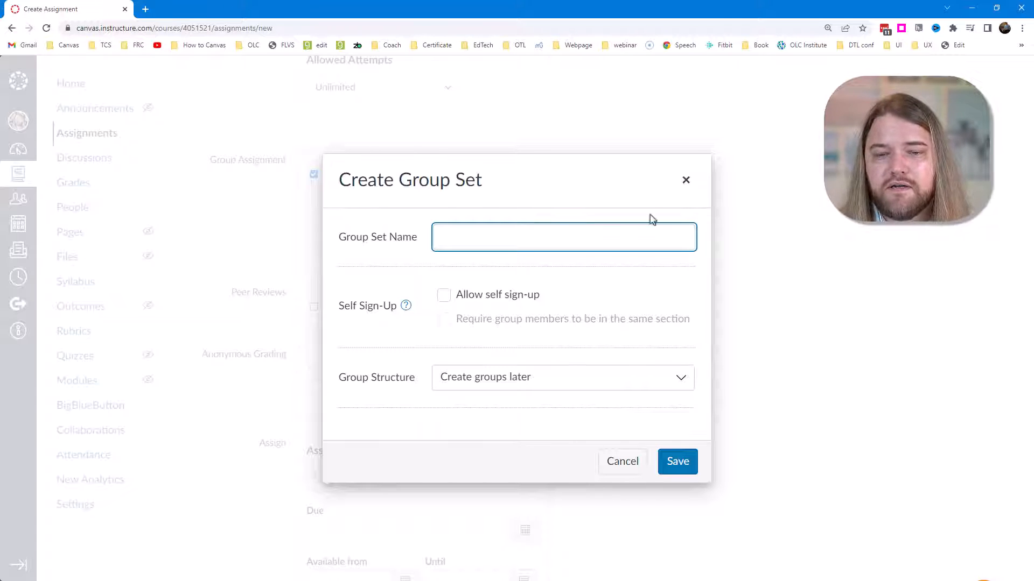
pyautogui.click(686, 181)
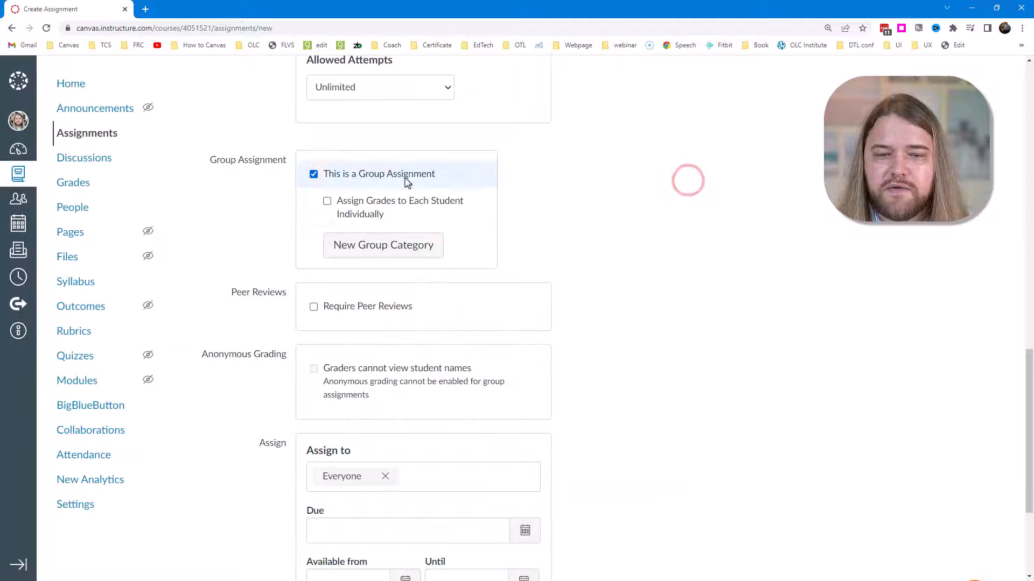
pyautogui.click(314, 175)
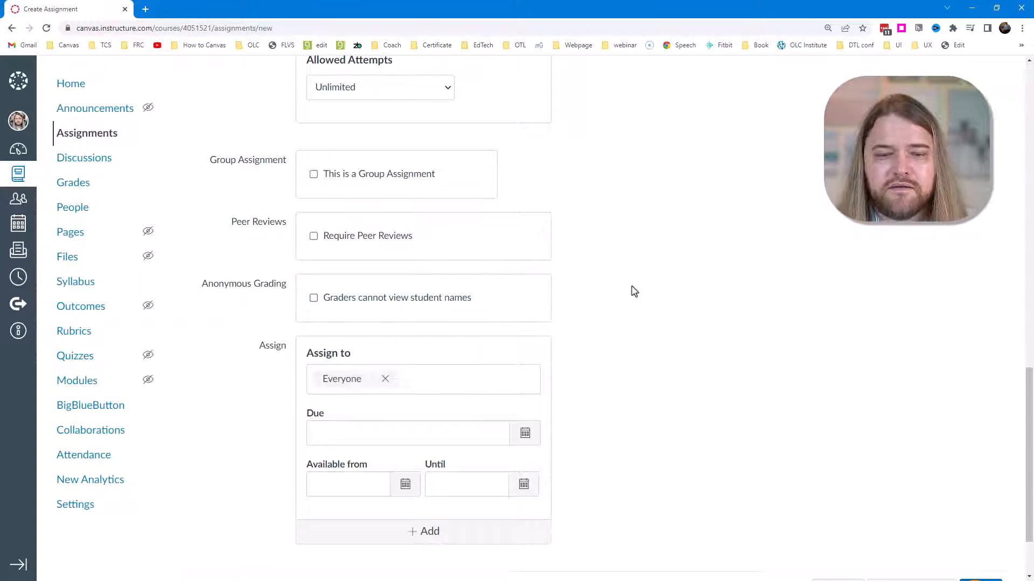
pyautogui.scroll(-2, 495, 341)
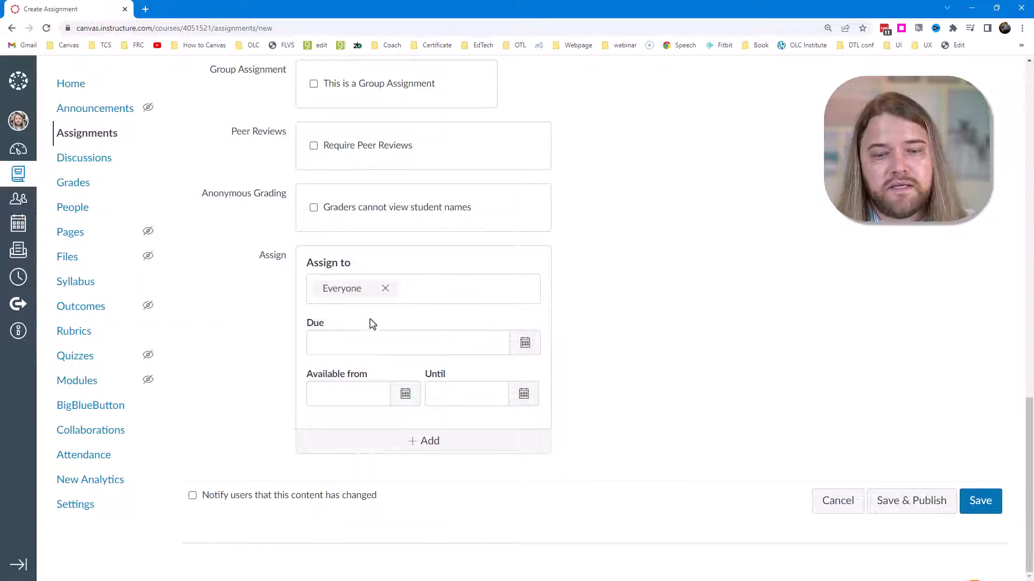
# Set the assignment's due date to Dec 25, 2022, 11:59 PM.
pyautogui.click(530, 349)
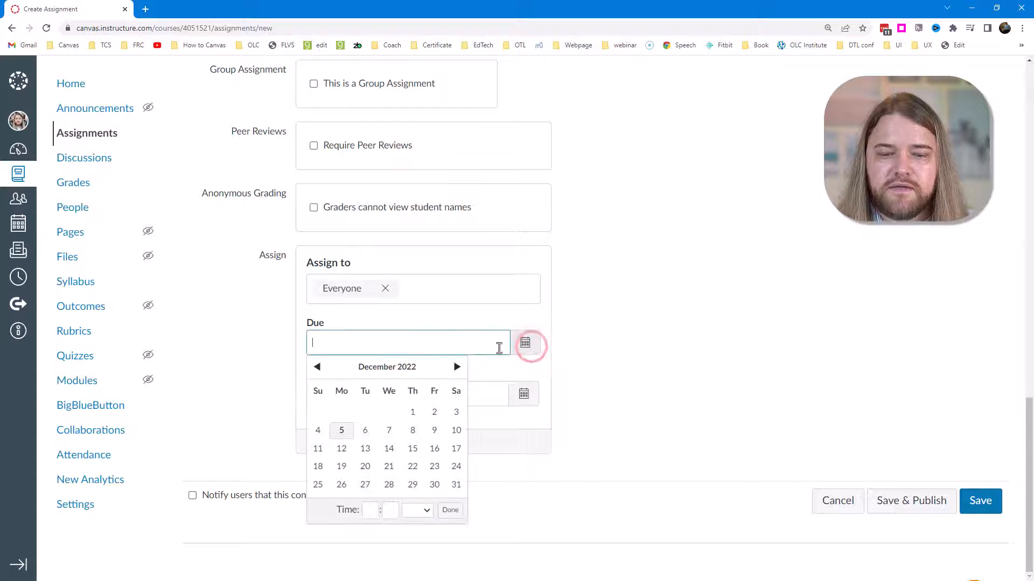
pyautogui.click(433, 430)
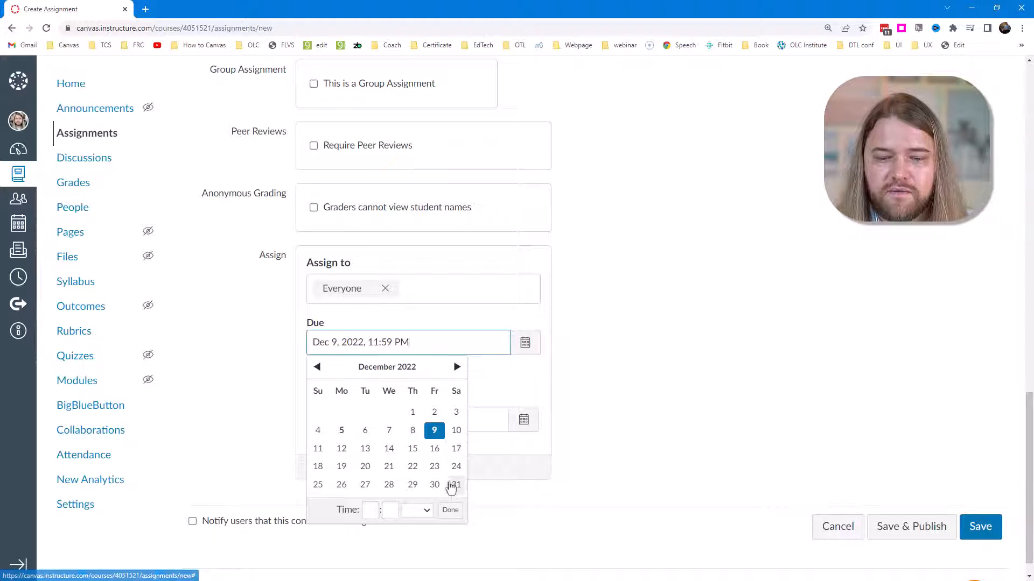
pyautogui.click(323, 486)
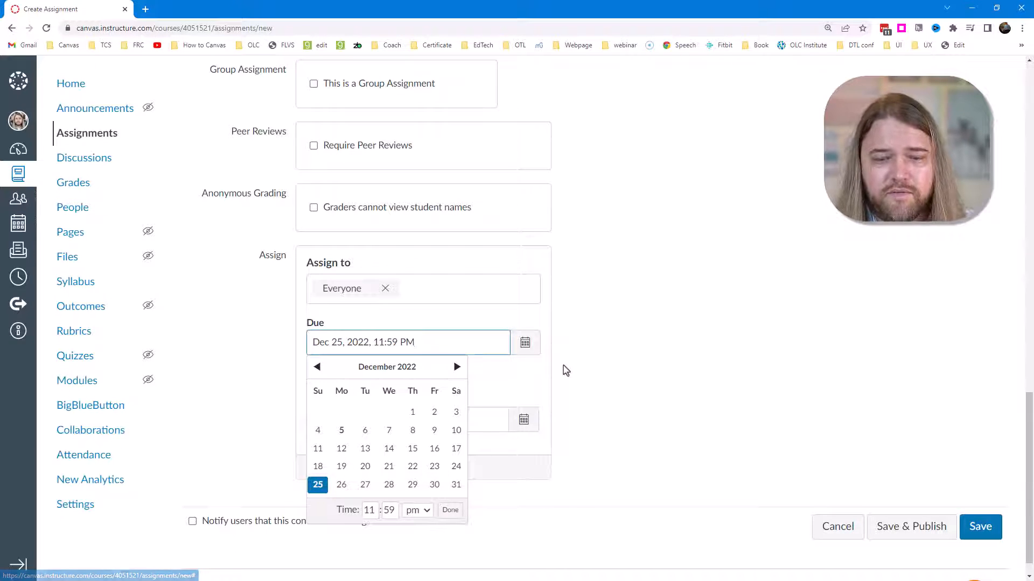
pyautogui.click(572, 345)
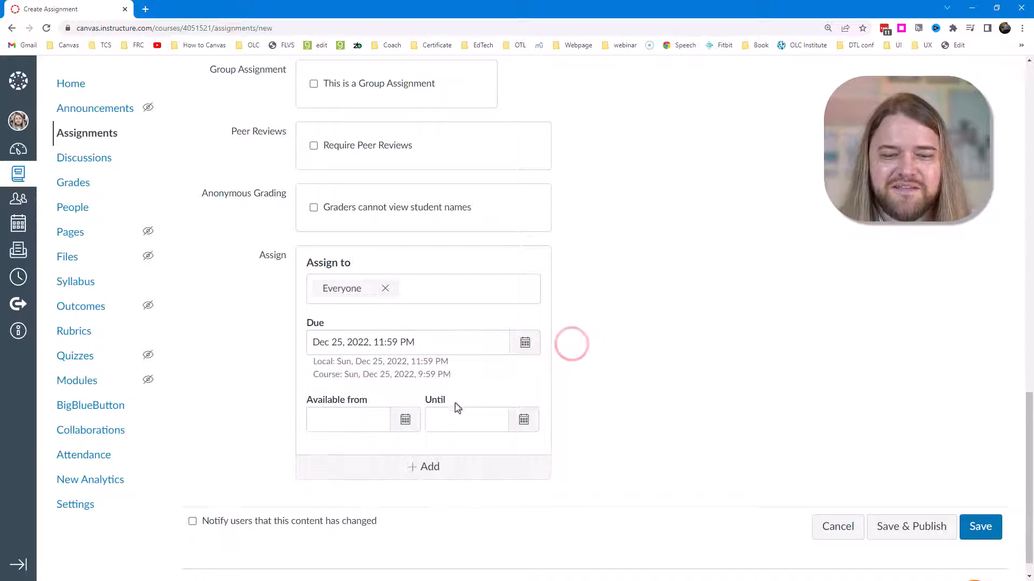
# Change the assignment's due date to Dec 11, 2022, 11:59 PM.
pyautogui.click(522, 345)
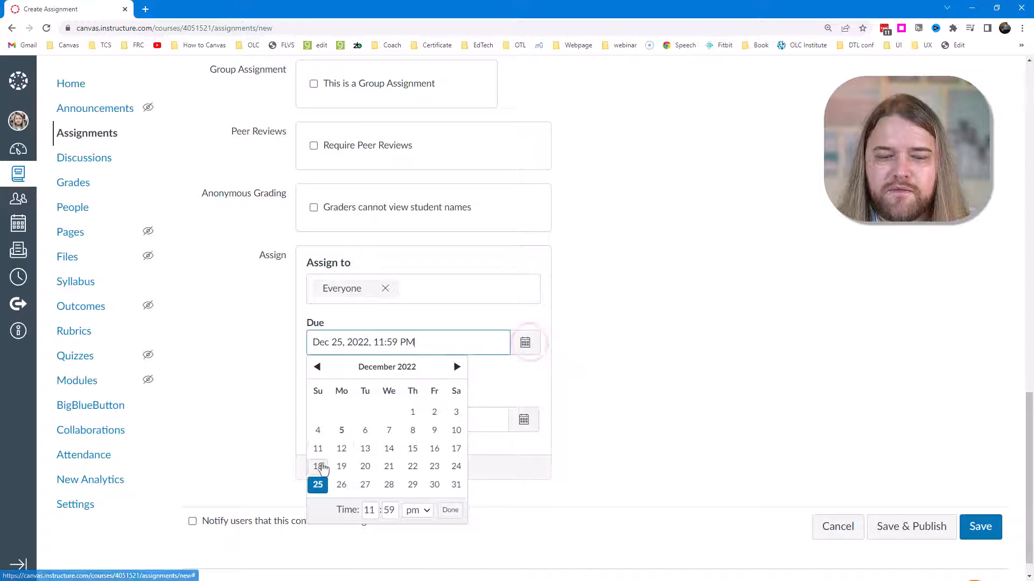
pyautogui.click(318, 451)
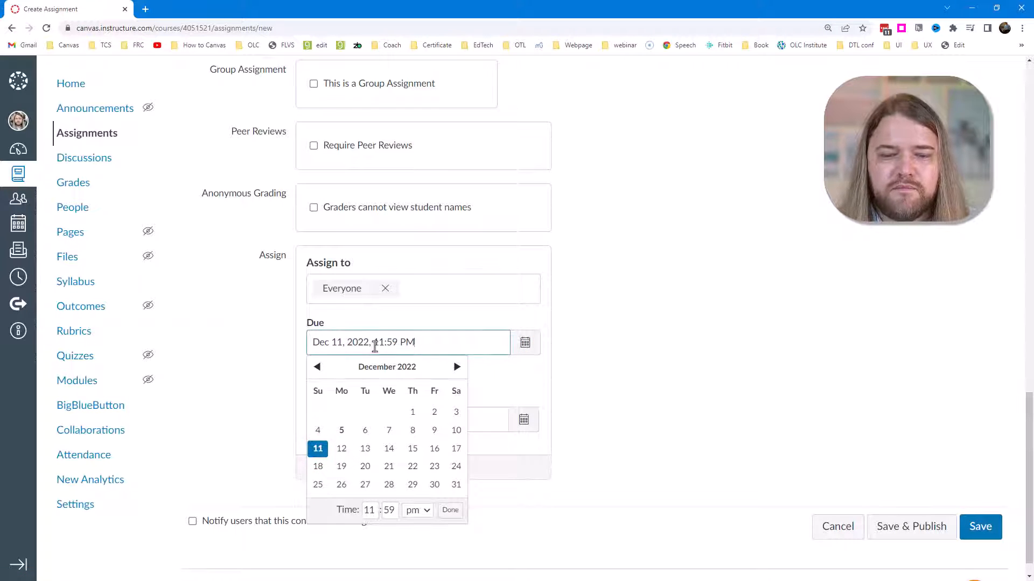
pyautogui.moveTo(374, 345); pyautogui.dragTo(427, 346)
pyautogui.click(584, 342)
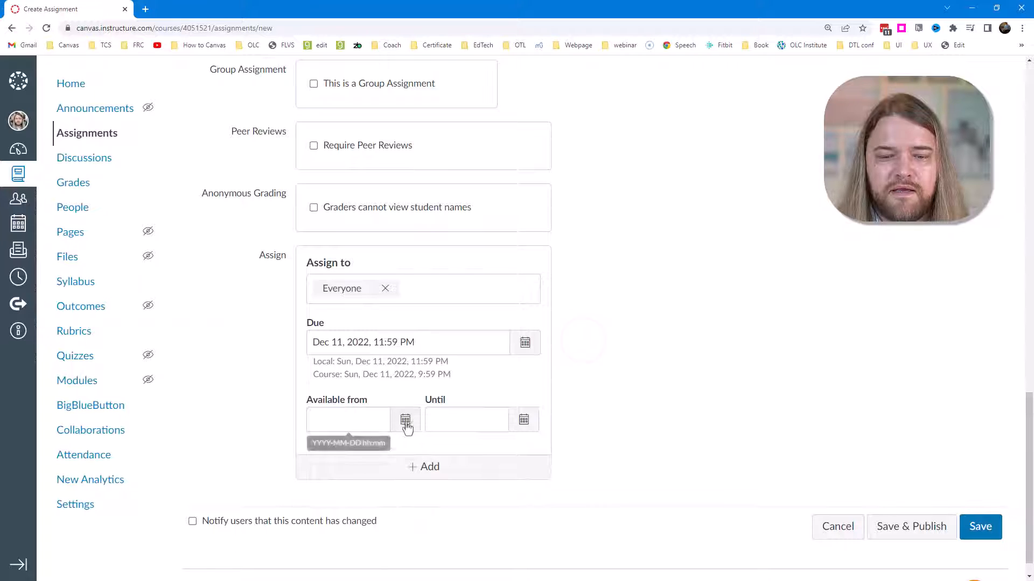
# Check the Available from calendar and the Assign to choices without picking a date or another assignee.
pyautogui.click(408, 420)
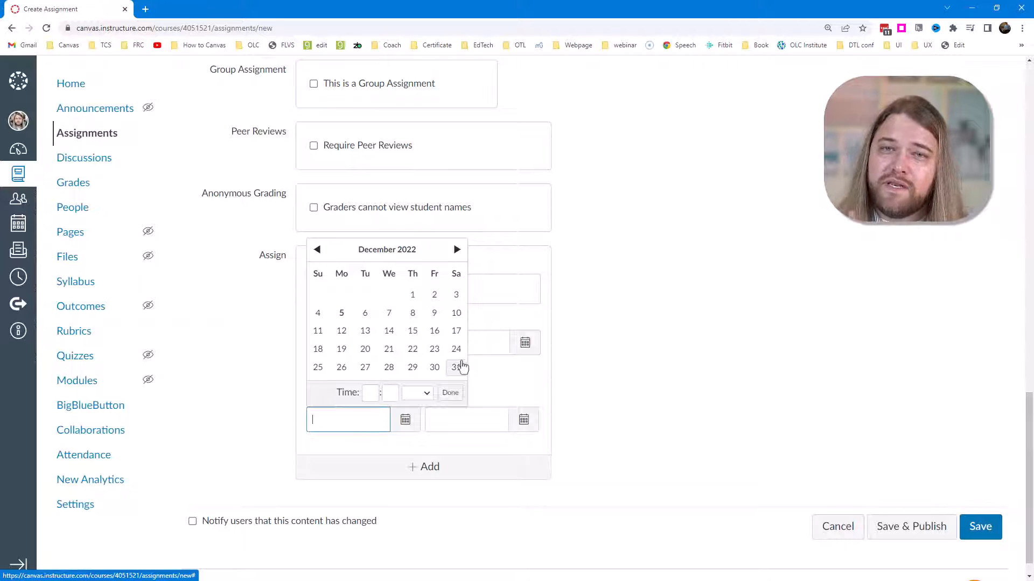
pyautogui.click(584, 298)
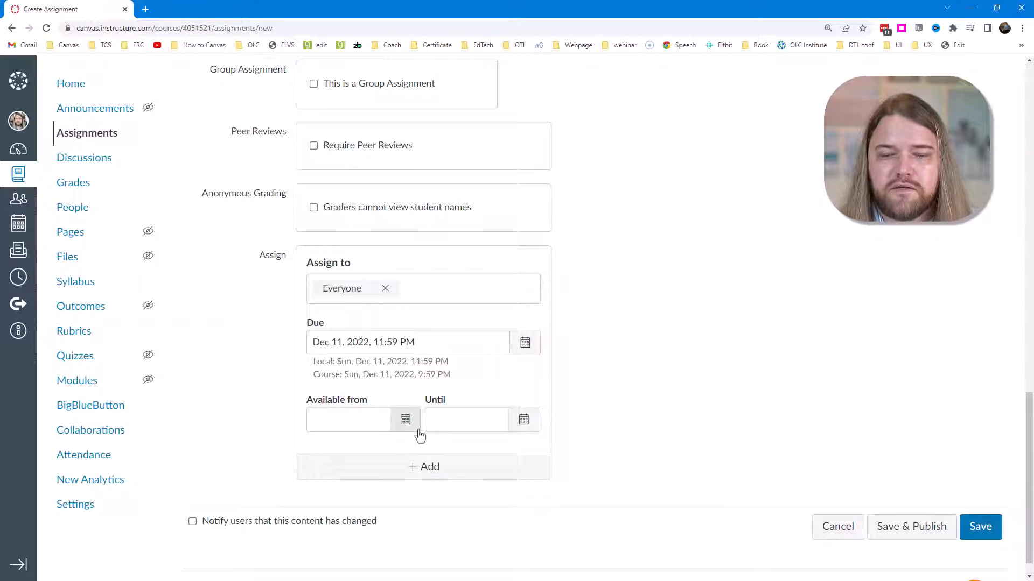
pyautogui.click(432, 287)
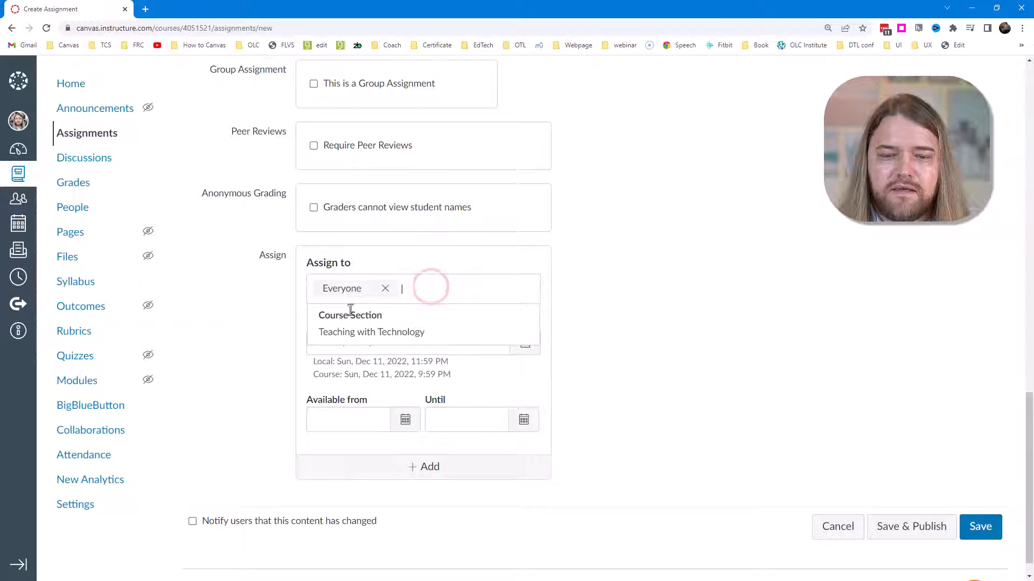
pyautogui.click(418, 288)
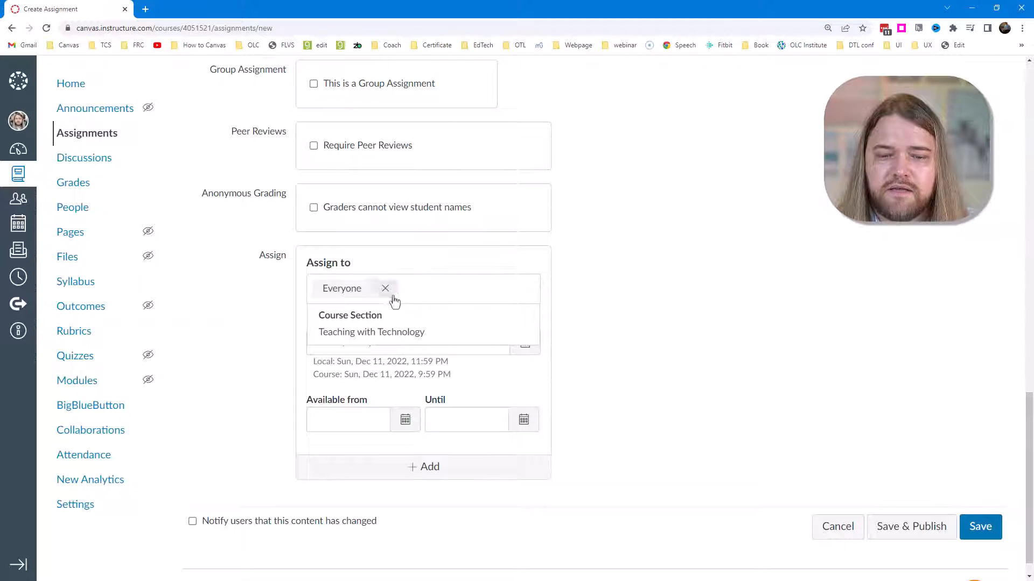
pyautogui.click(627, 412)
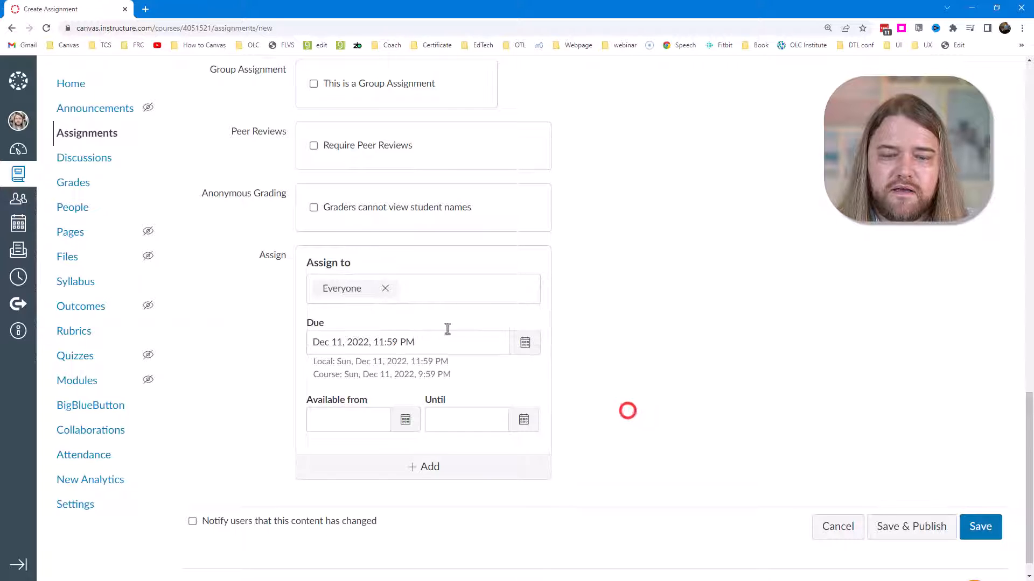
# Try adding a second Assign to block, look at its course section choices, and remove the block again.
pyautogui.click(431, 467)
pyautogui.scroll(-4, 586, 383)
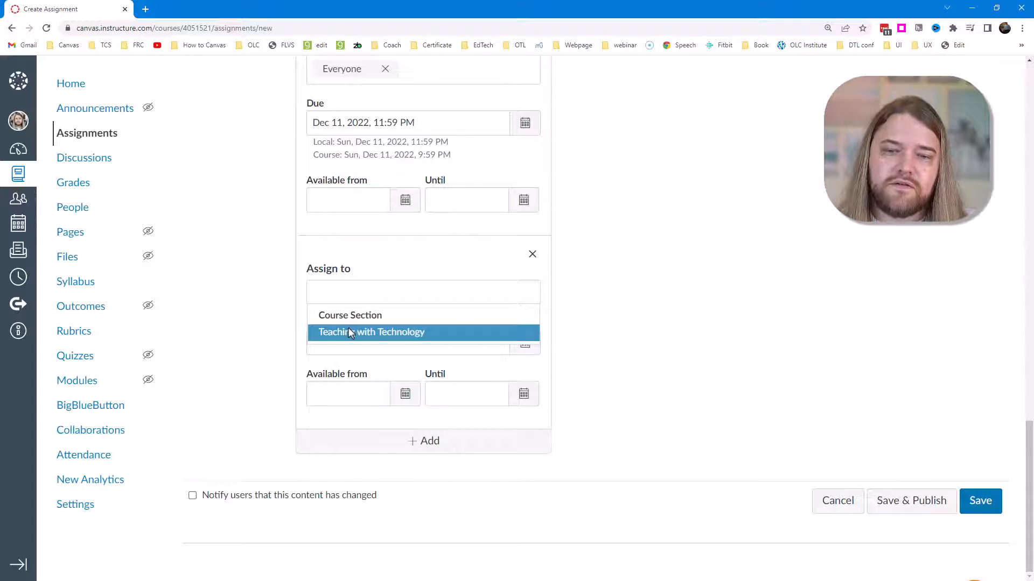
pyautogui.click(589, 368)
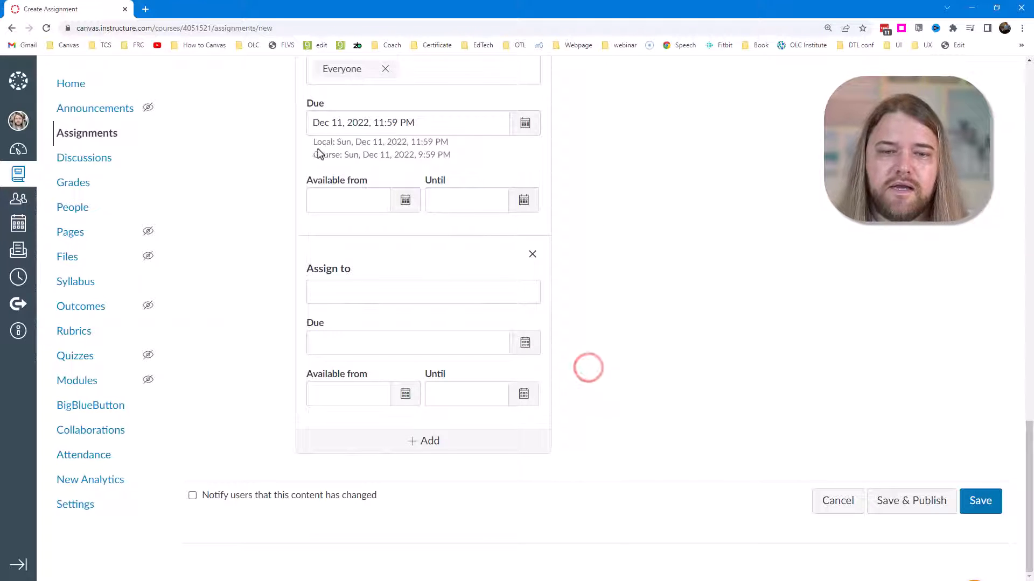
pyautogui.moveTo(311, 142); pyautogui.dragTo(459, 161)
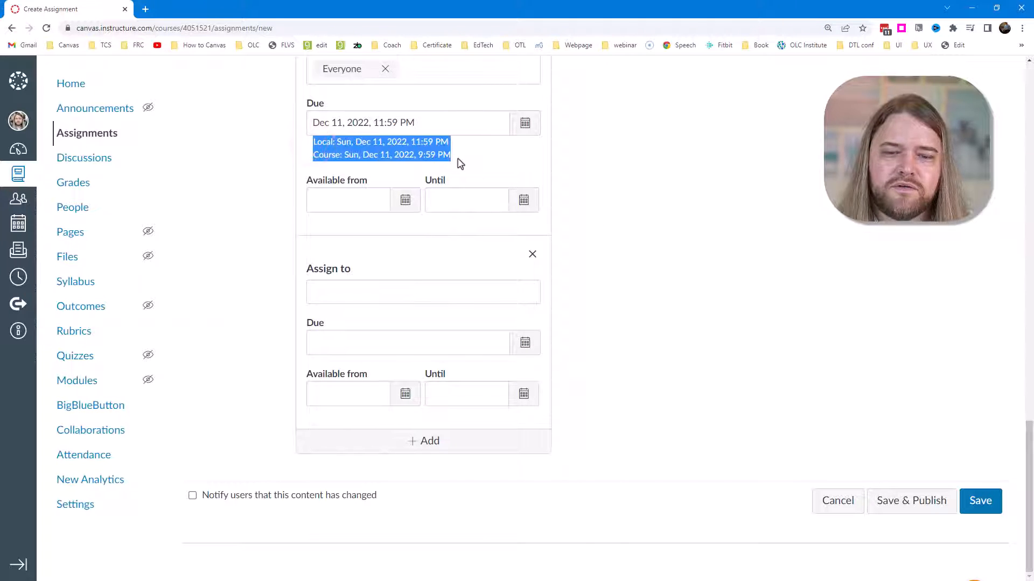
pyautogui.click(532, 255)
pyautogui.click(470, 341)
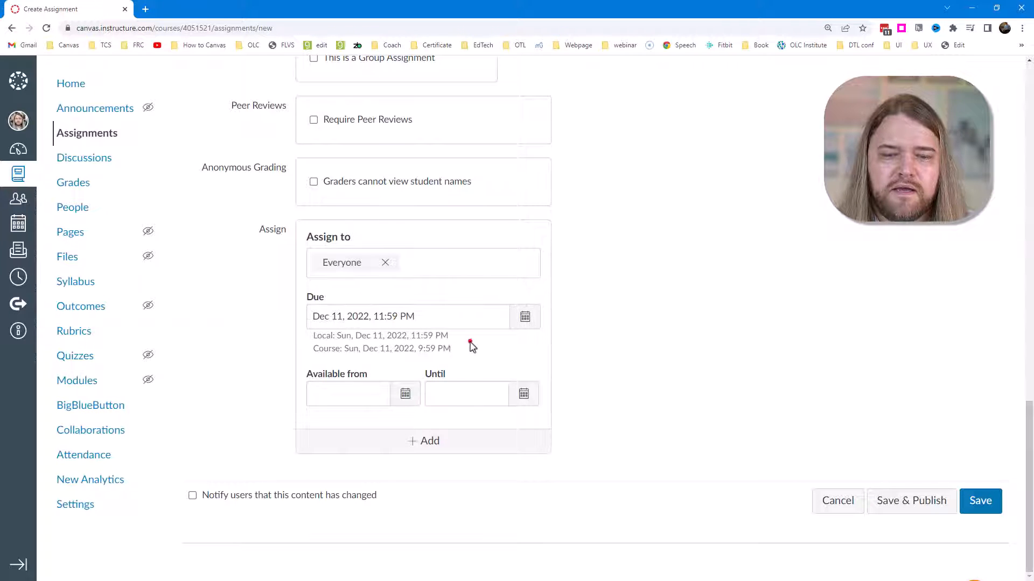
# Compare the local time and the course time given for the assignment's due date.
pyautogui.moveTo(452, 350); pyautogui.dragTo(417, 353)
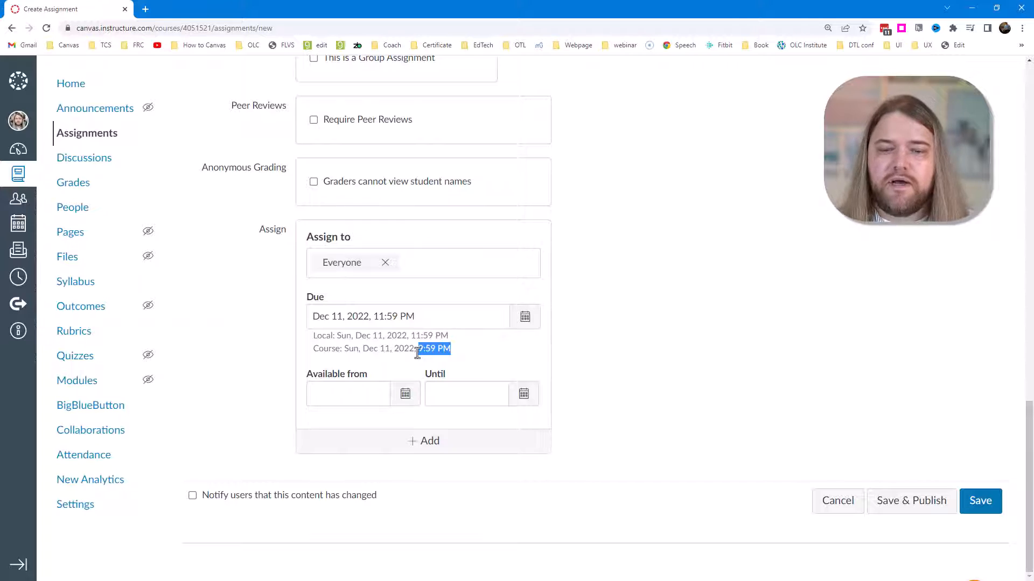
pyautogui.moveTo(410, 335); pyautogui.dragTo(449, 336)
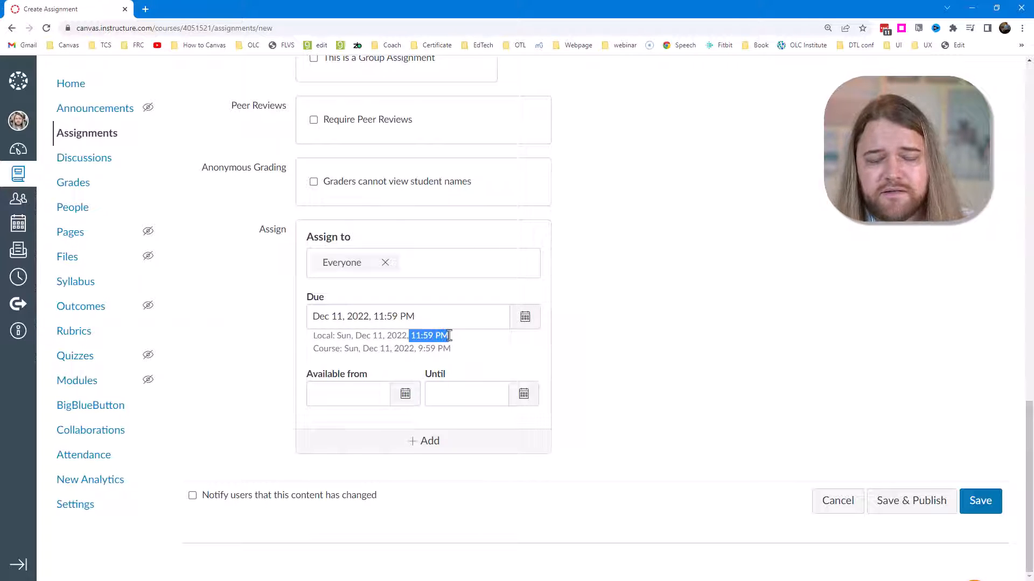
pyautogui.click(419, 349)
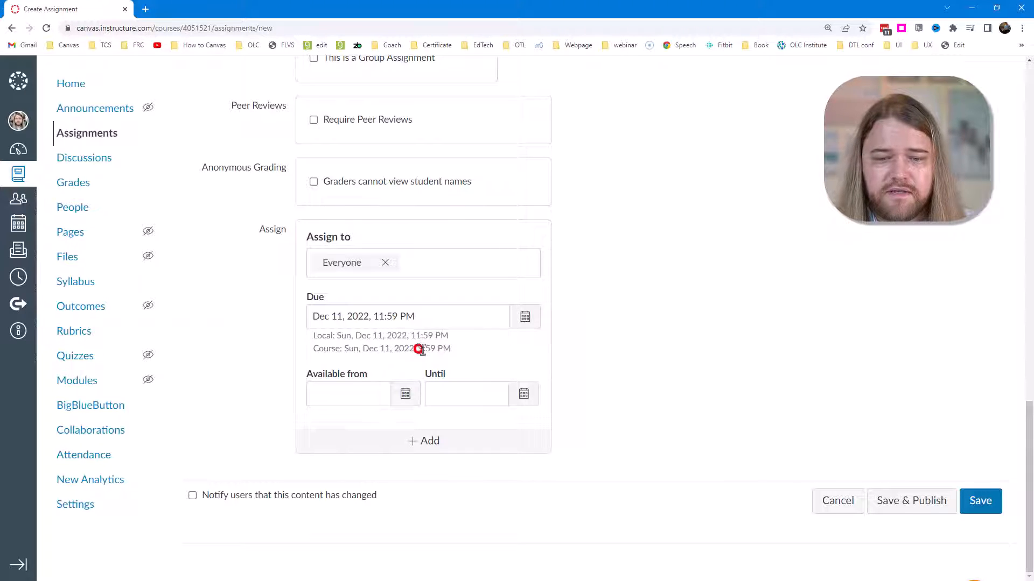
pyautogui.moveTo(419, 350); pyautogui.dragTo(451, 350)
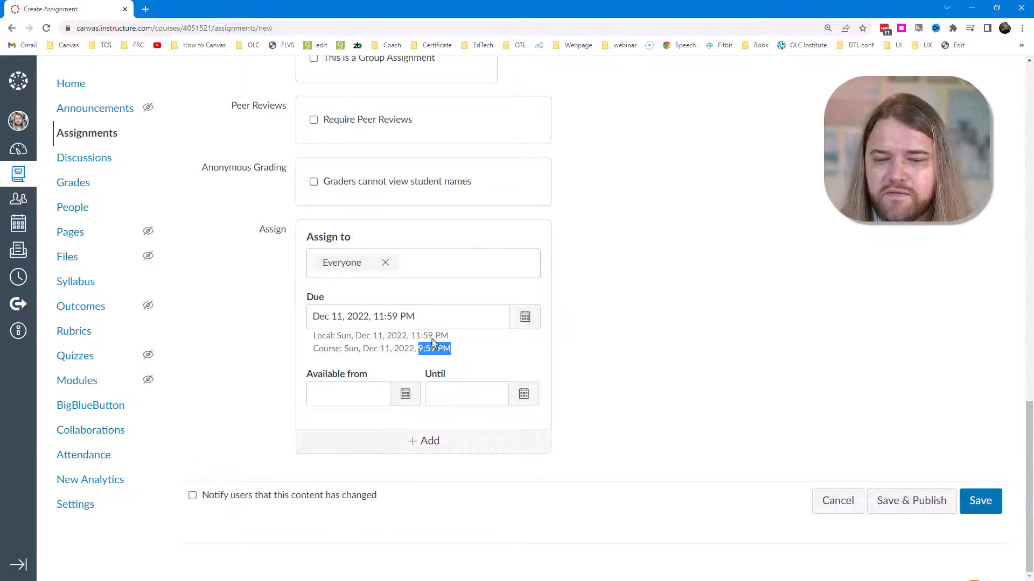
pyautogui.moveTo(420, 318); pyautogui.dragTo(454, 351)
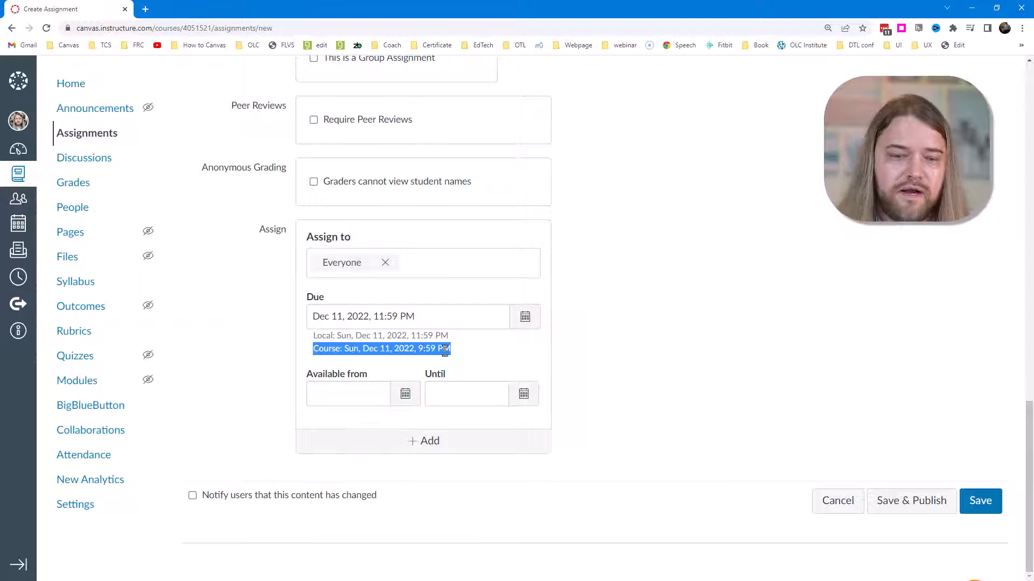
pyautogui.click(453, 351)
pyautogui.moveTo(452, 350); pyautogui.dragTo(315, 358)
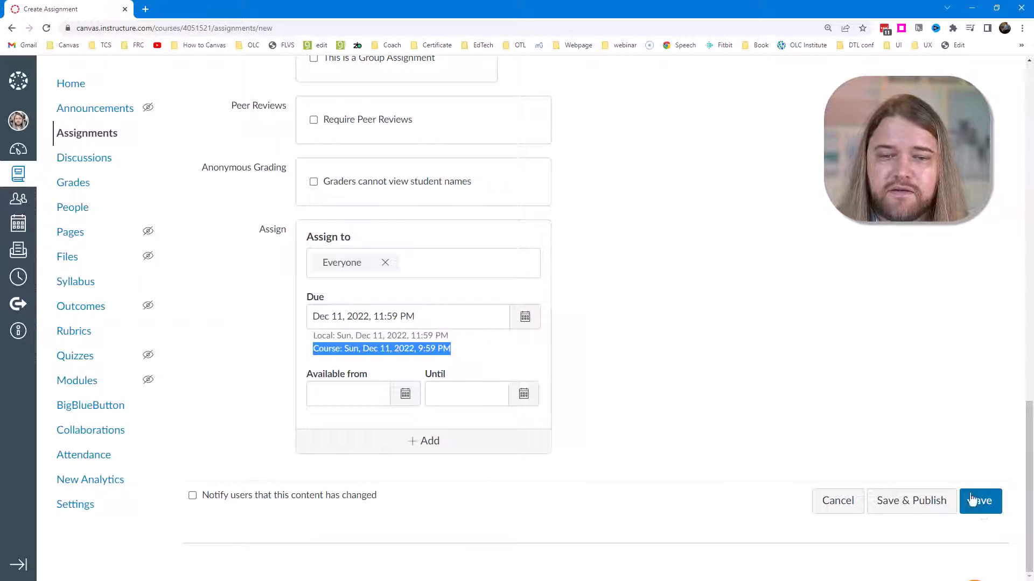
# Review the assignment form from its name and description fields down to the saving options.
pyautogui.scroll(5, 936, 478)
pyautogui.scroll(12, 937, 478)
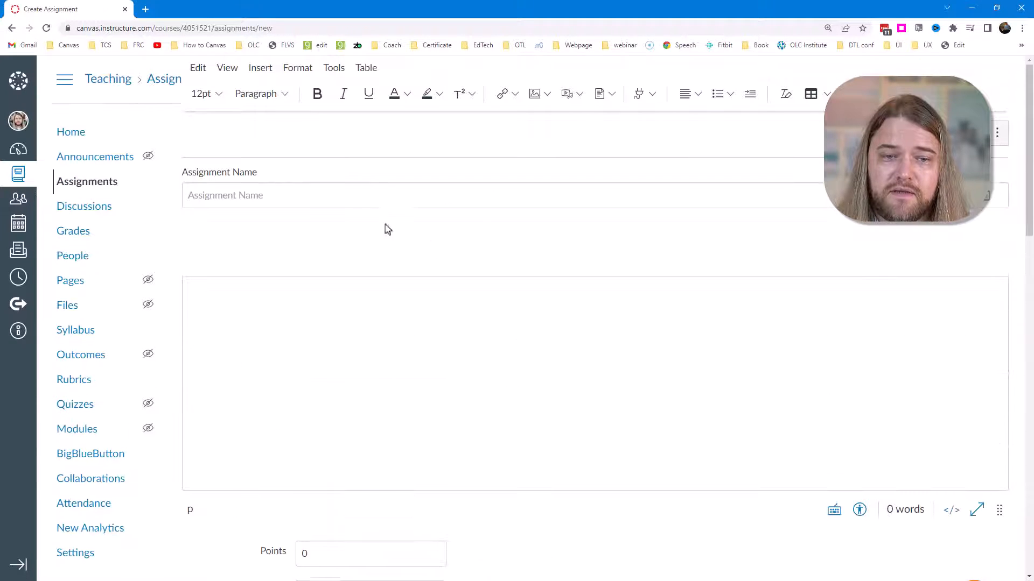
pyautogui.click(250, 195)
pyautogui.click(225, 305)
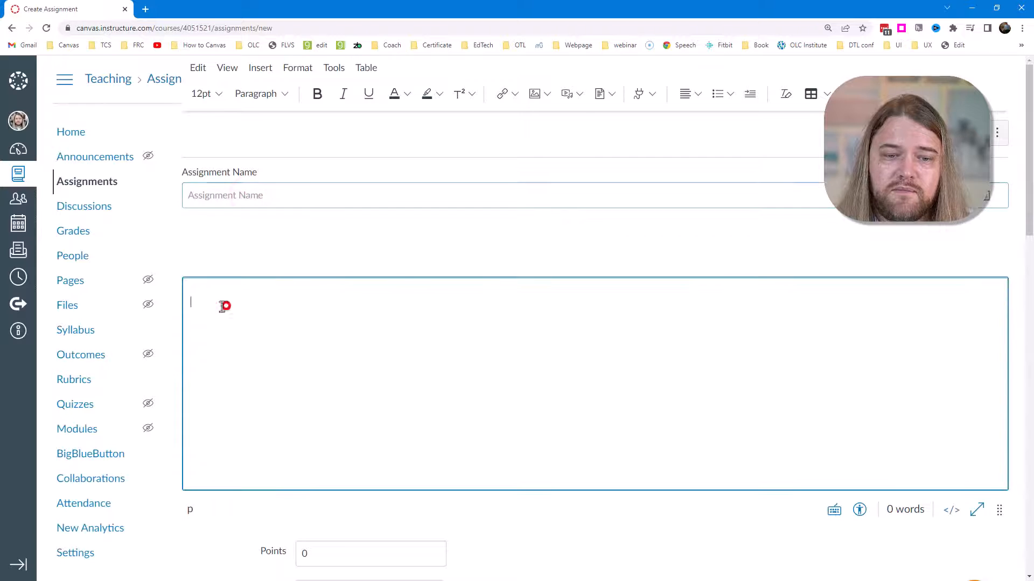
pyautogui.scroll(-18, 969, 337)
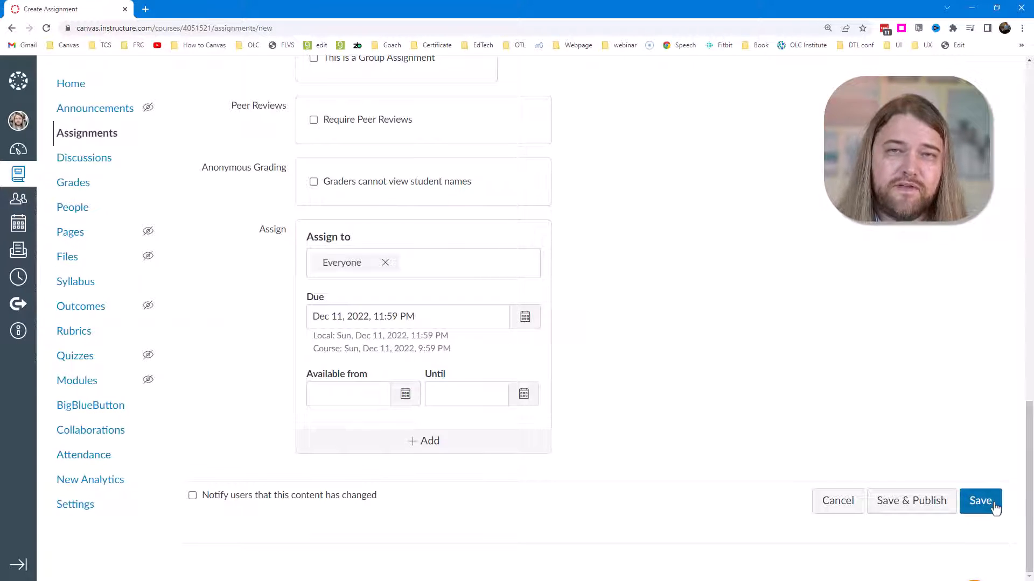
# Leave the new assignment unsaved and look over the course's list of assignments.
pyautogui.click(91, 134)
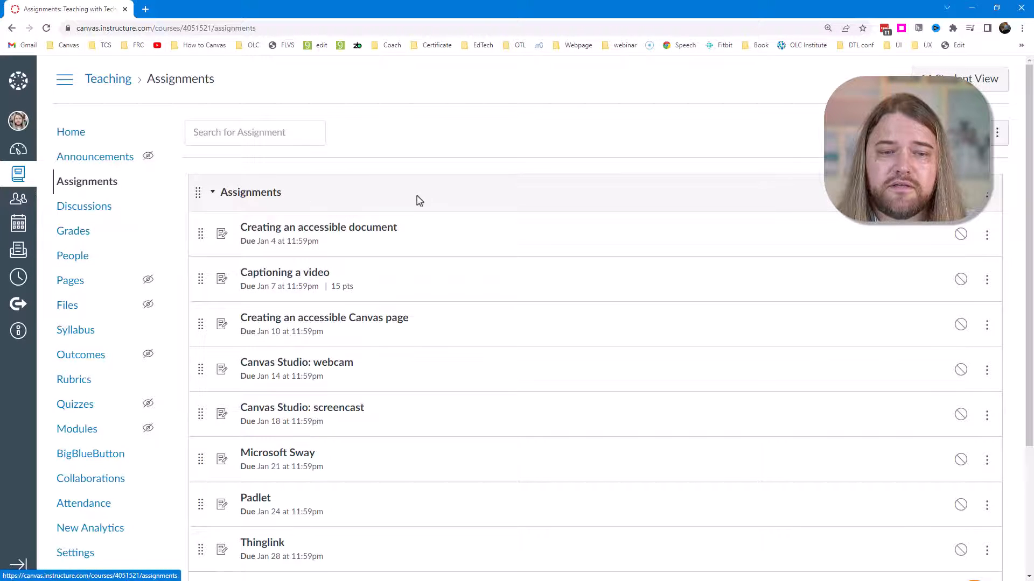
pyautogui.scroll(-2, 427, 196)
pyautogui.scroll(1, 542, 233)
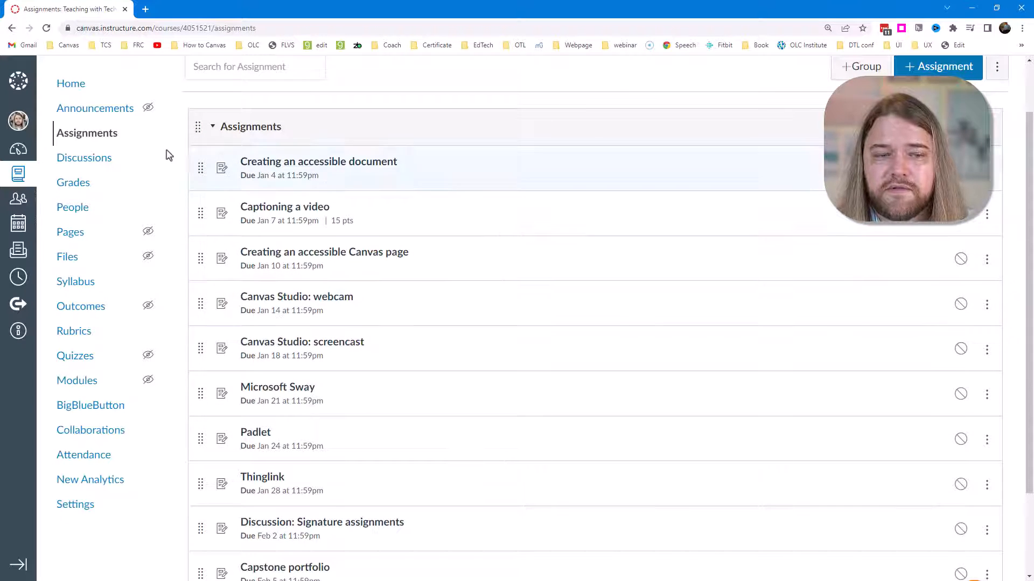
# Look through the course's Discussions page, and go back to review the full assignment list.
pyautogui.click(99, 161)
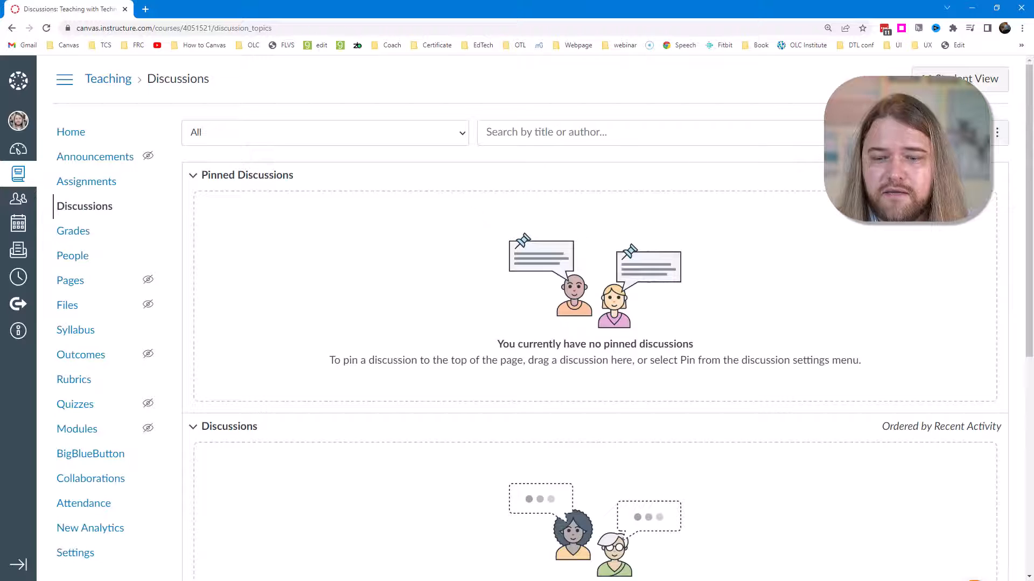
pyautogui.scroll(-2, 608, 327)
pyautogui.scroll(-2, 607, 327)
pyautogui.scroll(4, 607, 327)
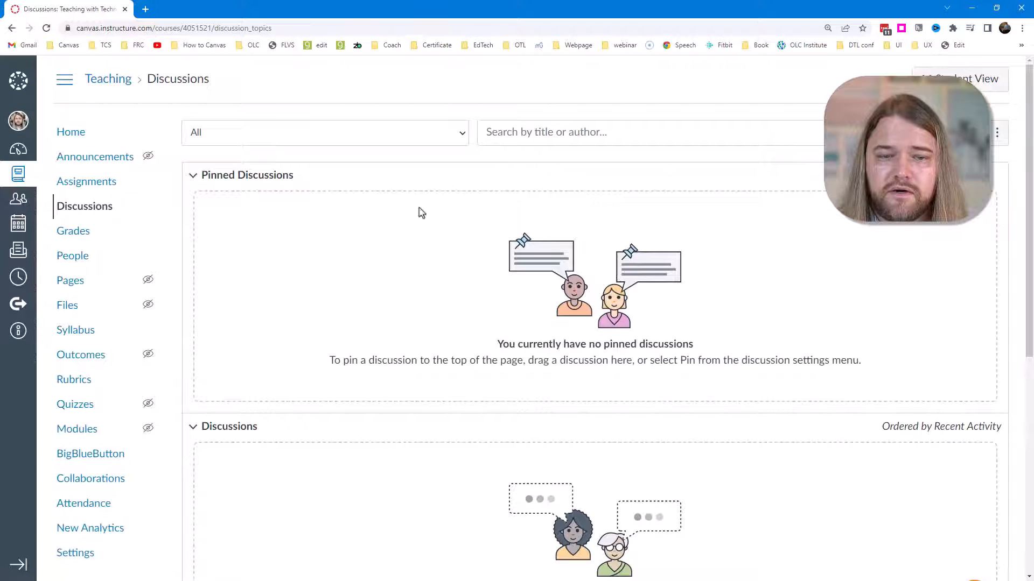
pyautogui.click(78, 184)
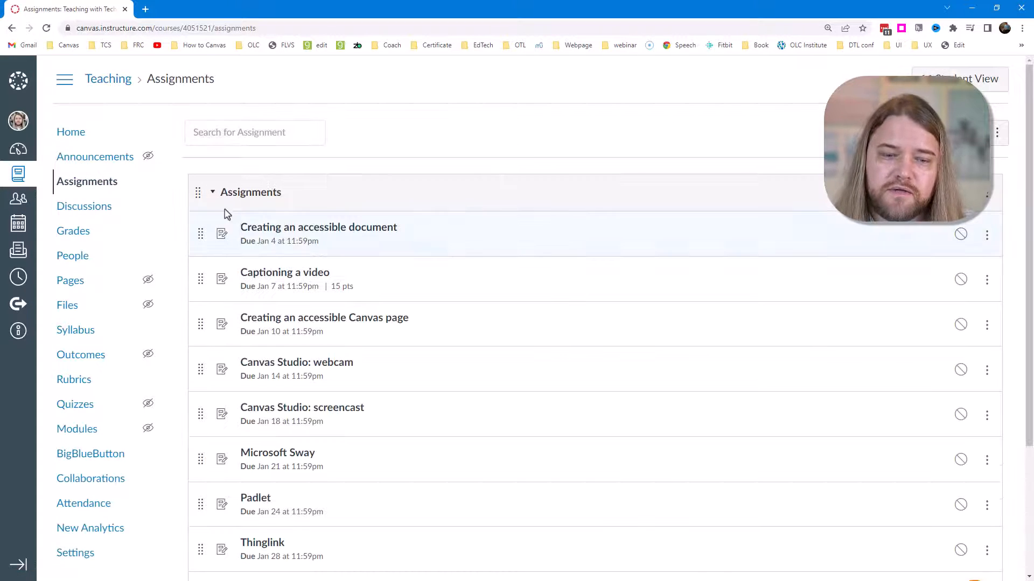
pyautogui.scroll(-3, 339, 350)
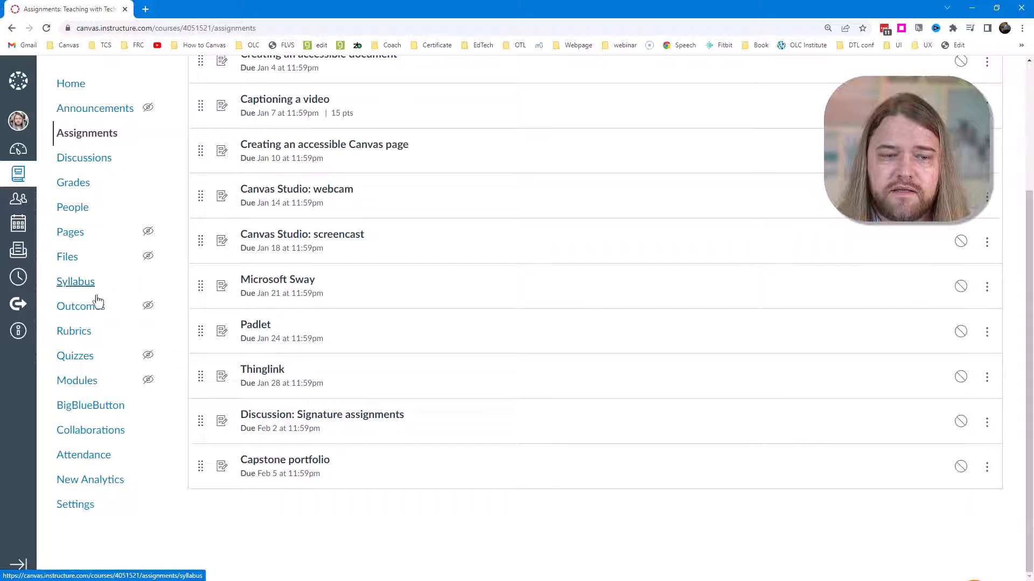
# Create a new module named "Module 1: Course Overview" in the course.
pyautogui.click(73, 383)
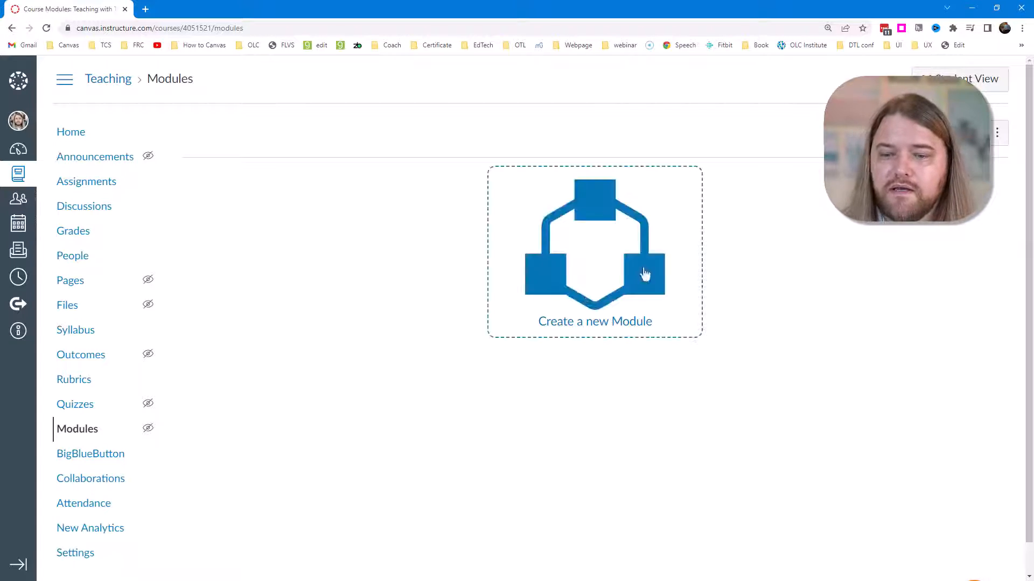
pyautogui.click(609, 324)
pyautogui.click(413, 261)
pyautogui.write('Modul')
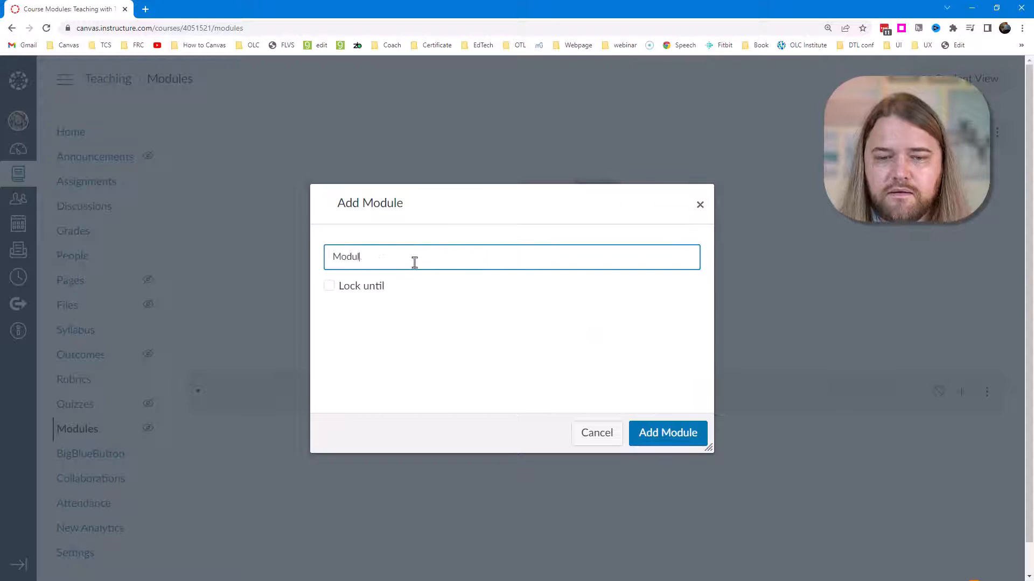
pyautogui.write('e 1: Course Overview')
pyautogui.click(651, 434)
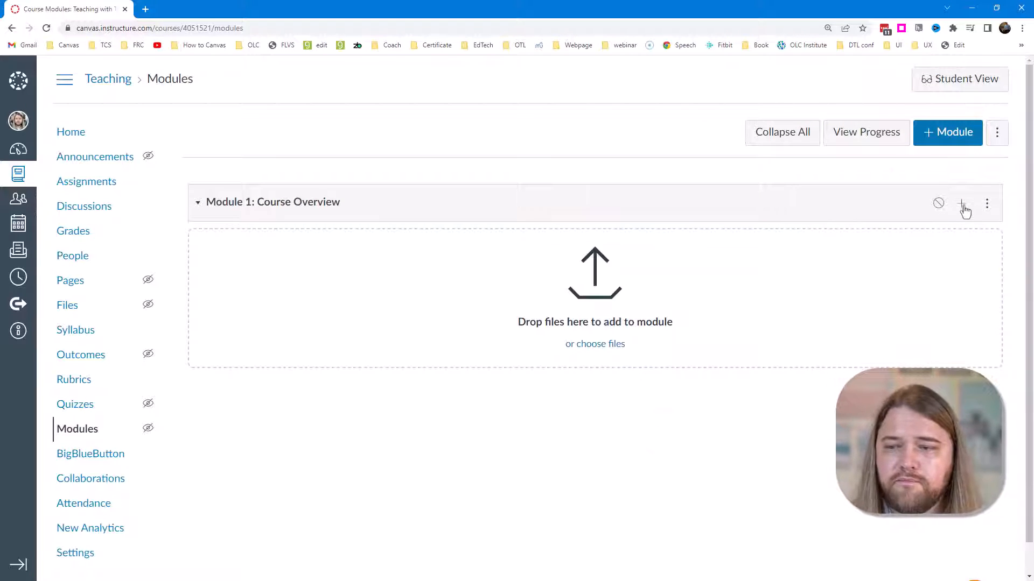
# Start adding an item to Module 1: Course Overview and look through the available assignments and item types.
pyautogui.click(962, 205)
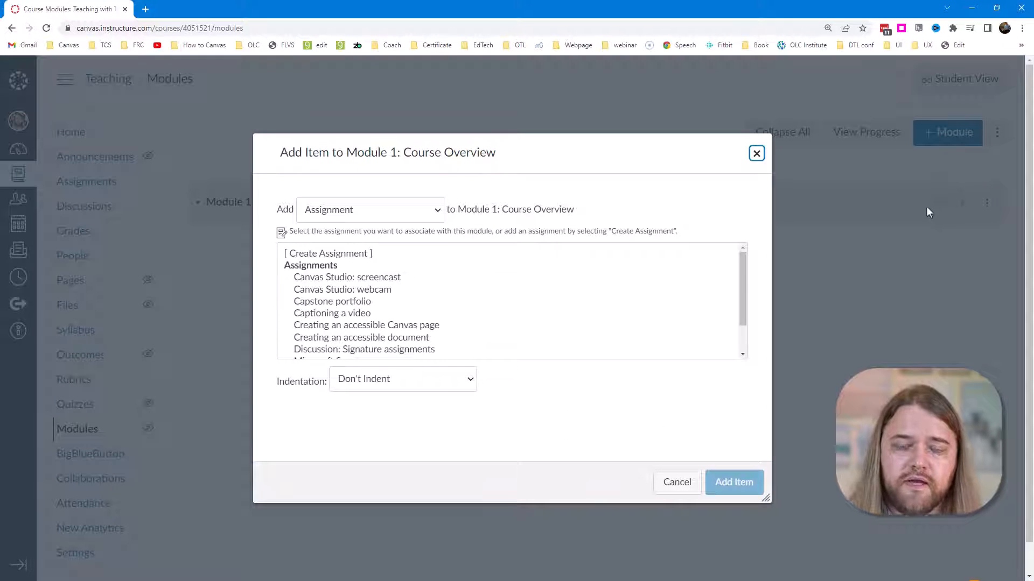
pyautogui.scroll(-2, 371, 302)
pyautogui.scroll(-1, 372, 301)
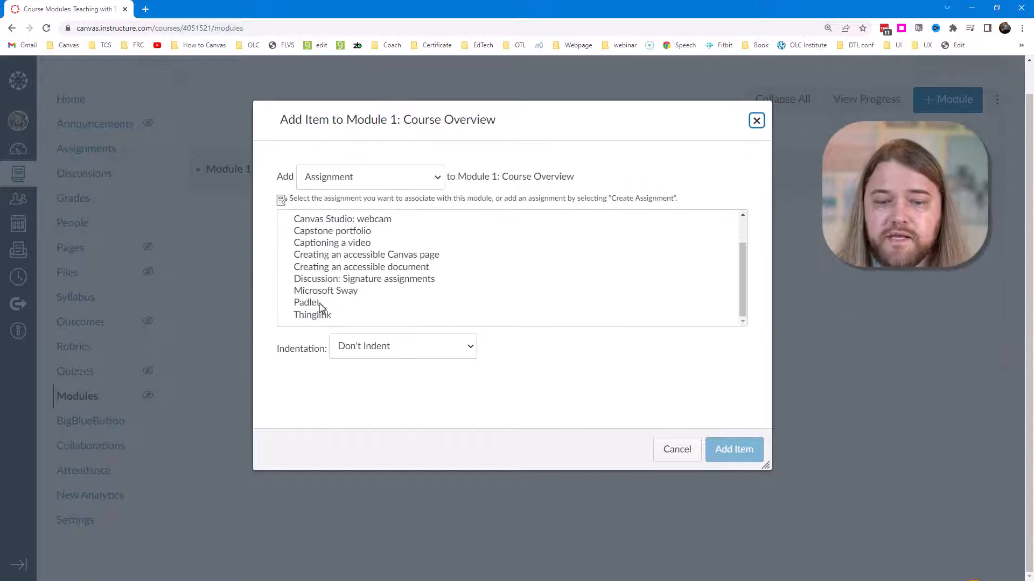
pyautogui.scroll(2, 363, 313)
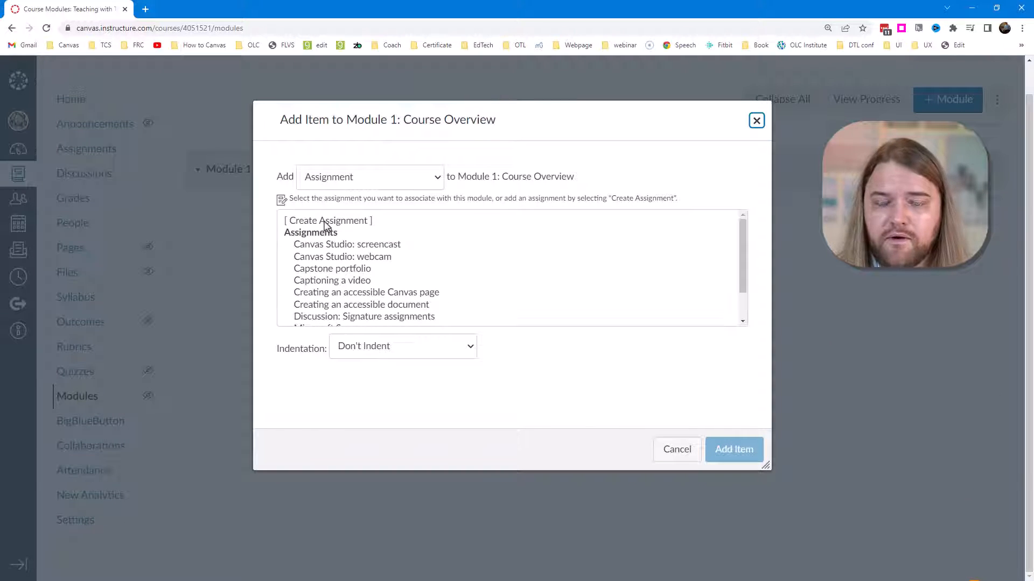
pyautogui.click(438, 179)
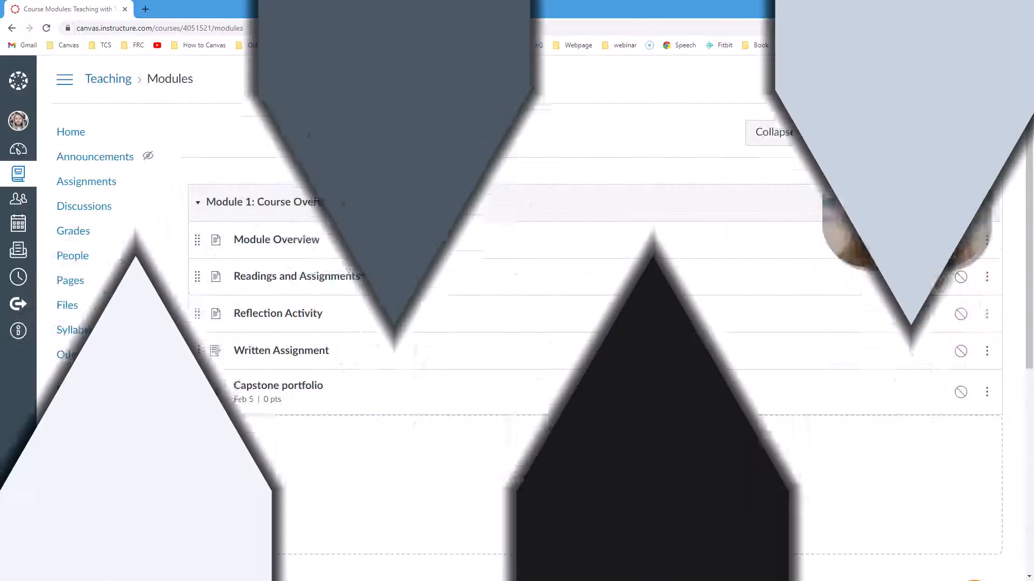
# Look over the contents of Module 1 and Module 2, collapsing and expanding Module 1: Course Overview along the way.
pyautogui.scroll(-6, 360, 317)
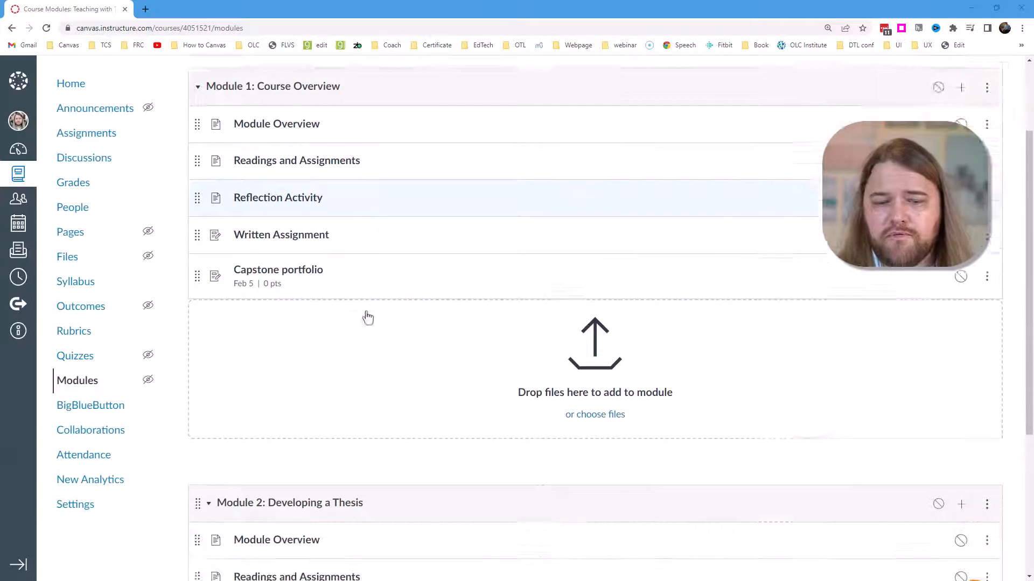
pyautogui.scroll(5, 355, 323)
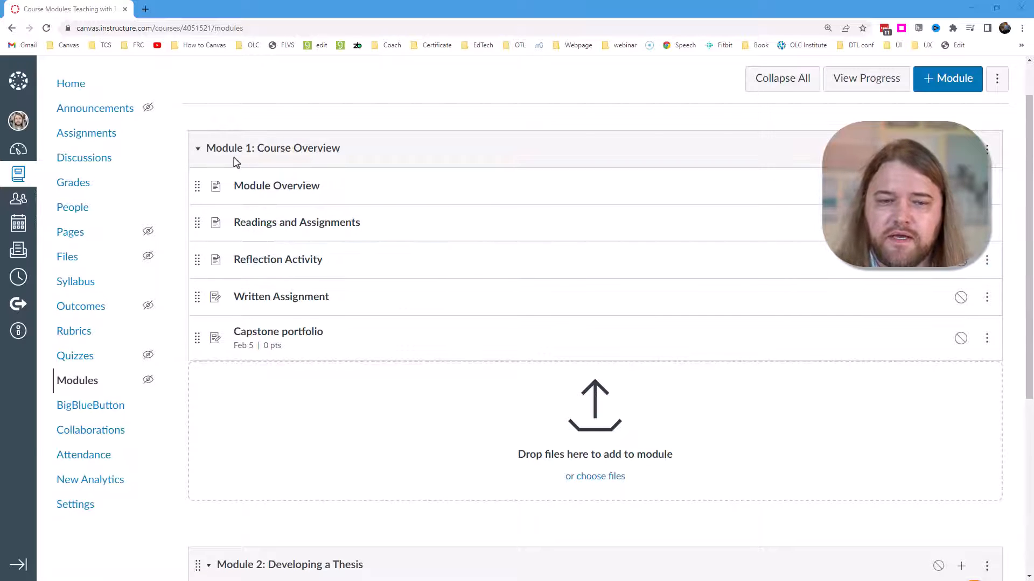
pyautogui.click(200, 154)
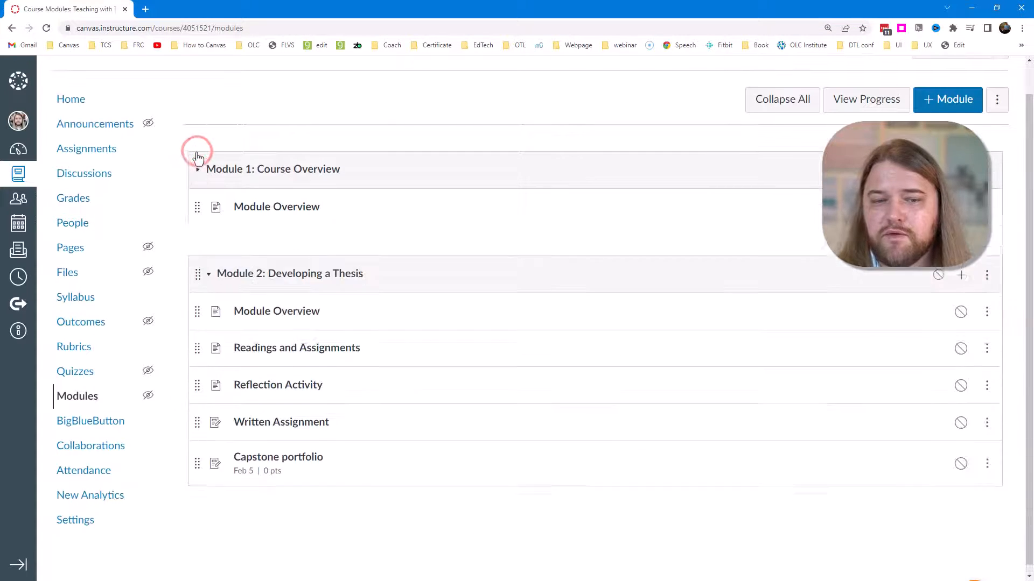
pyautogui.click(201, 161)
pyautogui.scroll(-5, 366, 296)
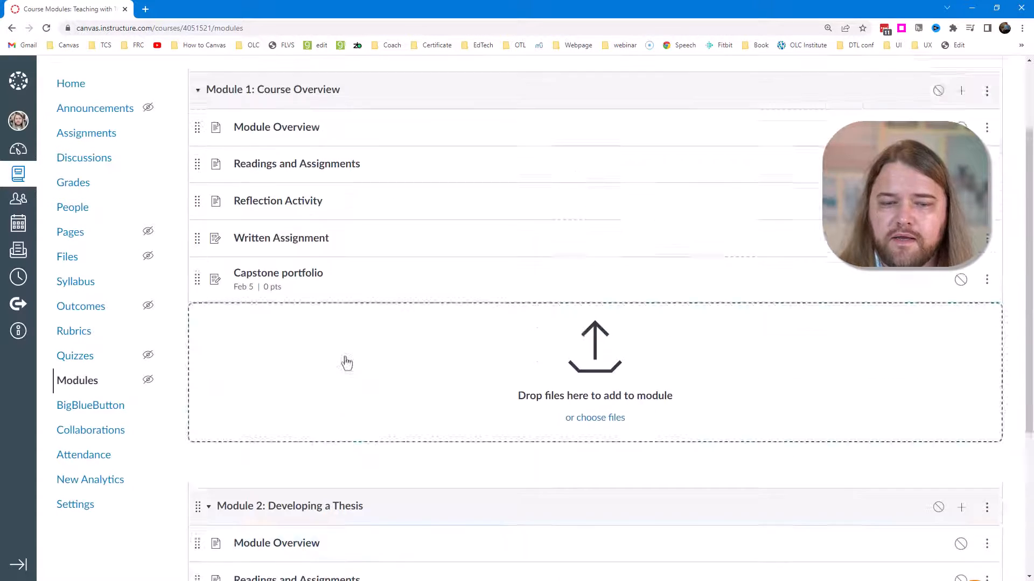
pyautogui.scroll(5, 346, 362)
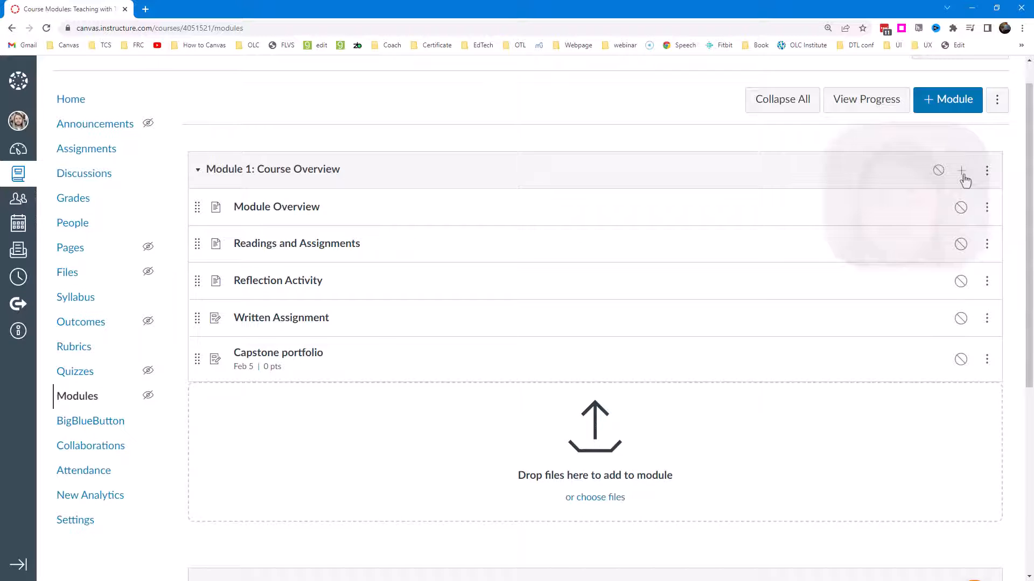
# Create a new assignment named "Module 1 Lab" and add it to Module 1: Course Overview.
pyautogui.click(963, 173)
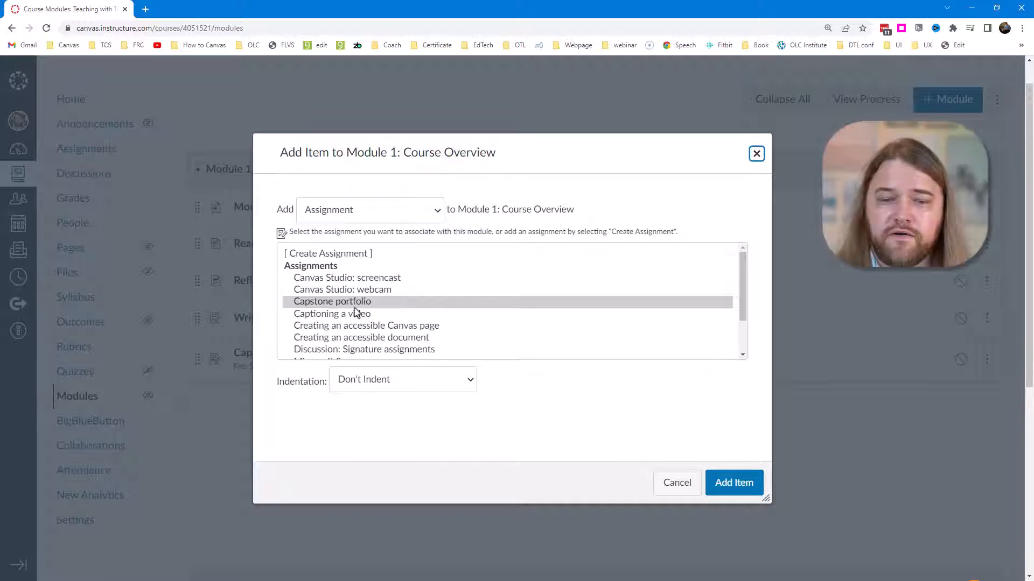
pyautogui.scroll(-2, 357, 314)
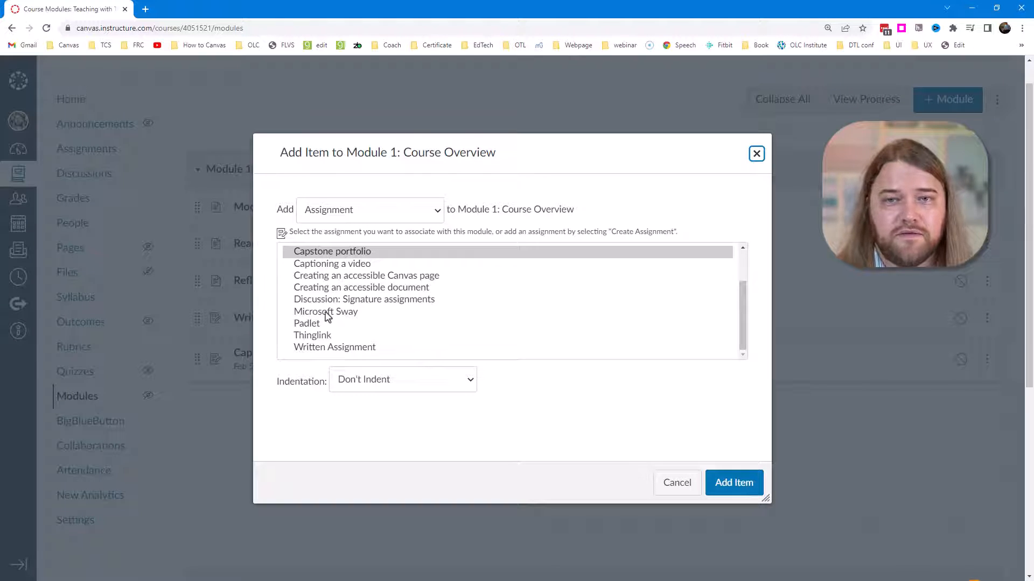
pyautogui.scroll(2, 326, 302)
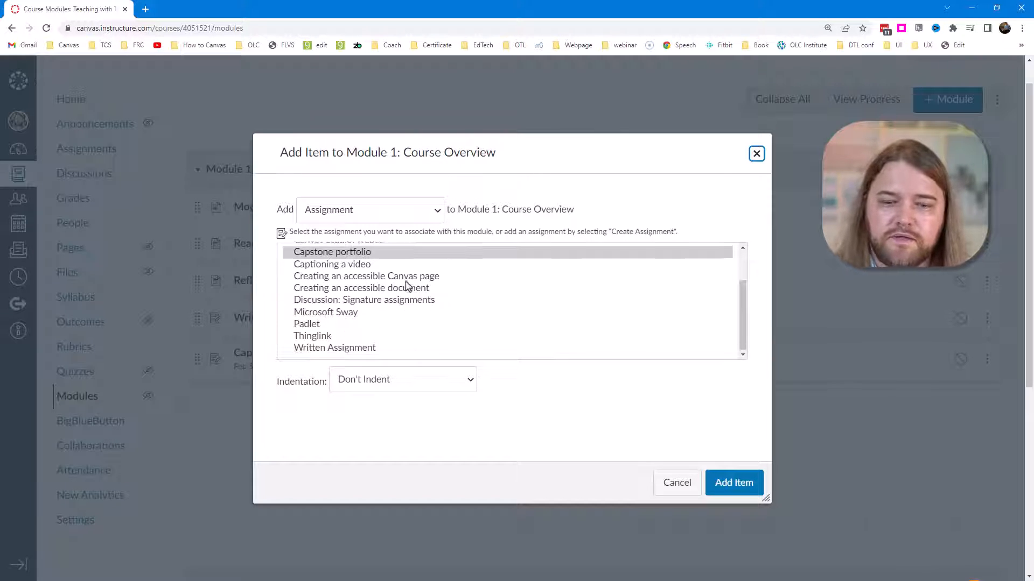
pyautogui.click(312, 256)
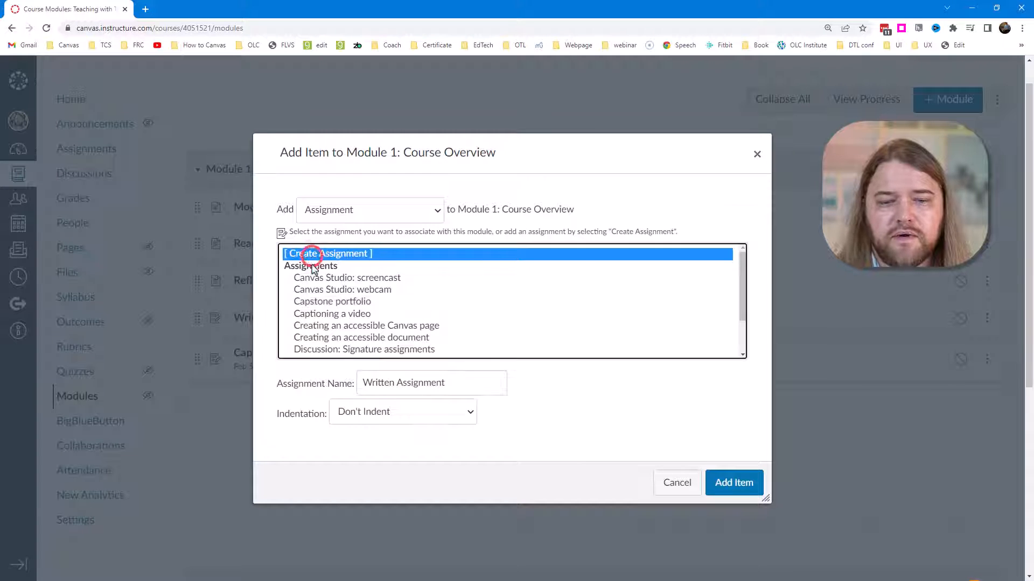
pyautogui.moveTo(454, 388); pyautogui.dragTo(349, 389)
pyautogui.write('Module Lab')
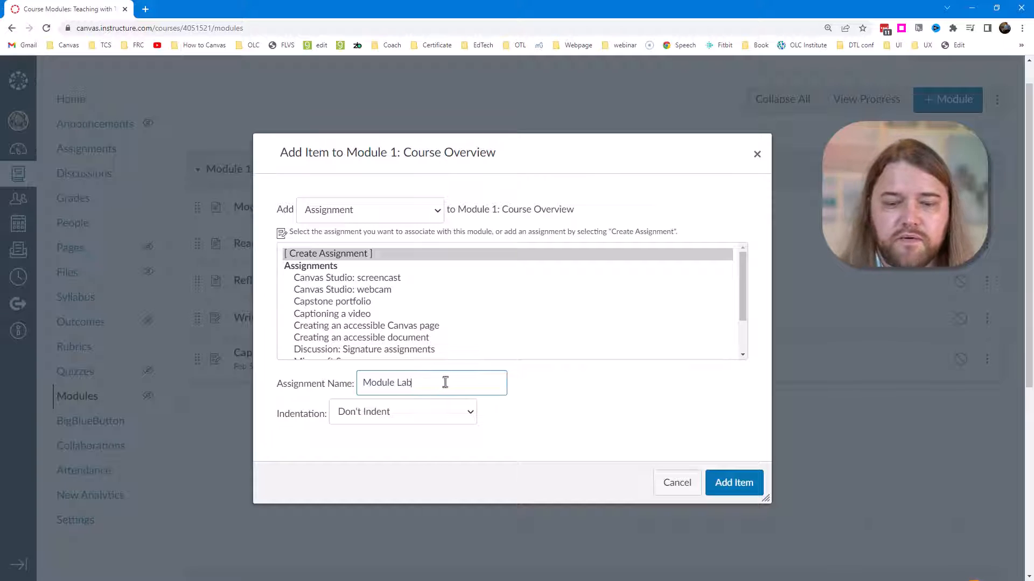
pyautogui.tripleClick(425, 386)
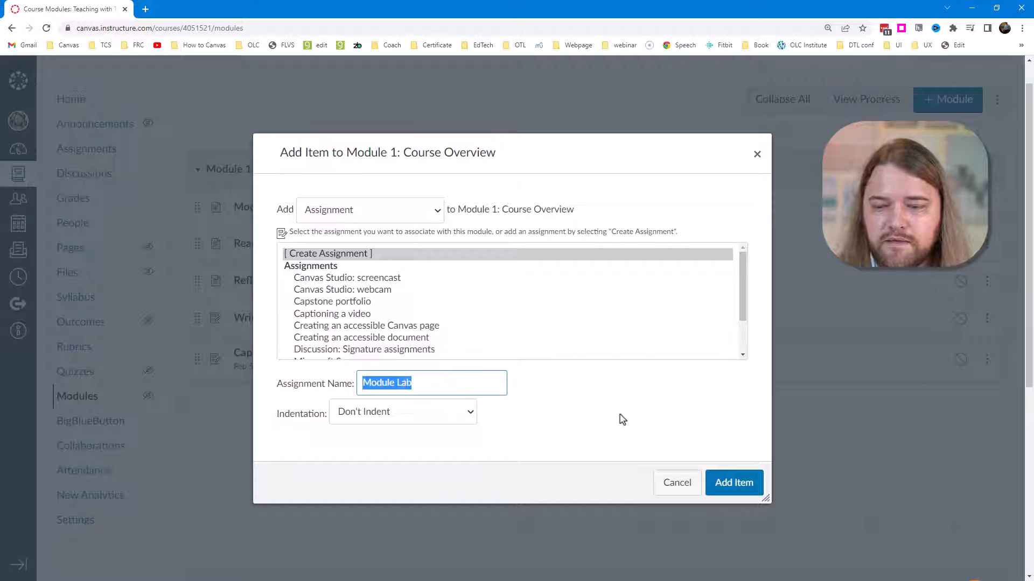
pyautogui.click(396, 384)
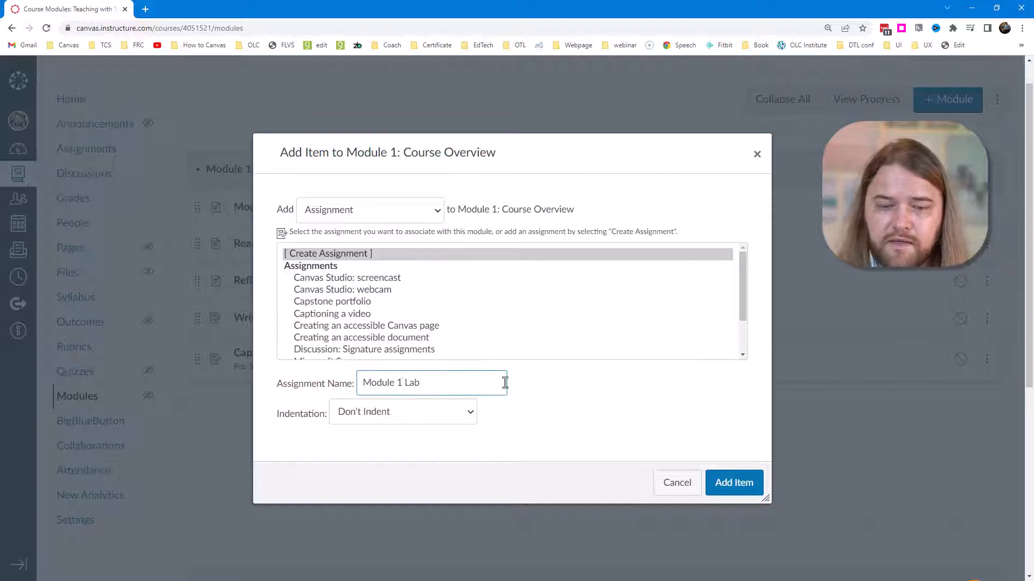
pyautogui.click(734, 483)
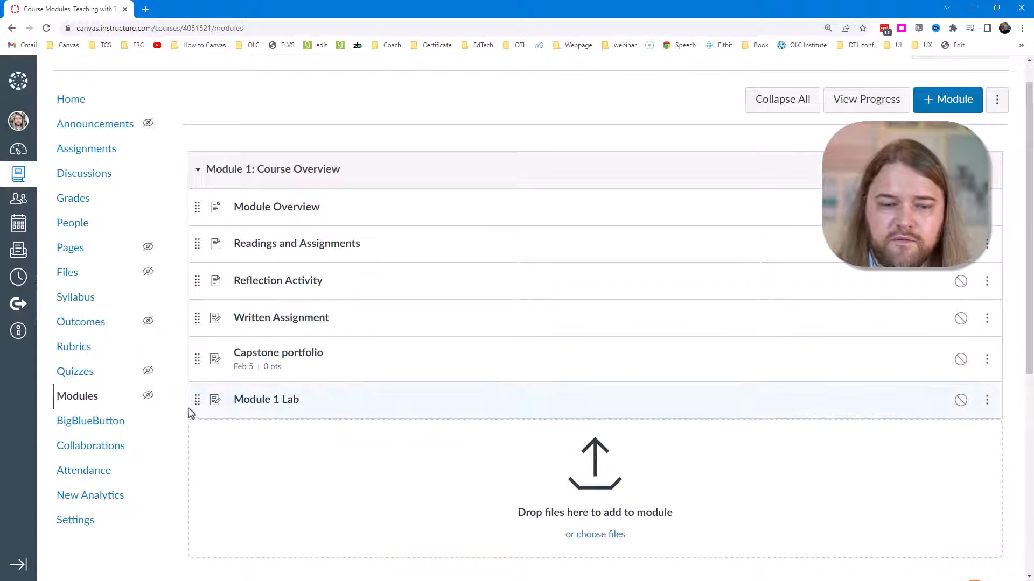
# Reorder Module 1 so Written Assignment and then Module 1 Lab directly follow Readings and Assignments.
pyautogui.moveTo(196, 401); pyautogui.dragTo(182, 285)
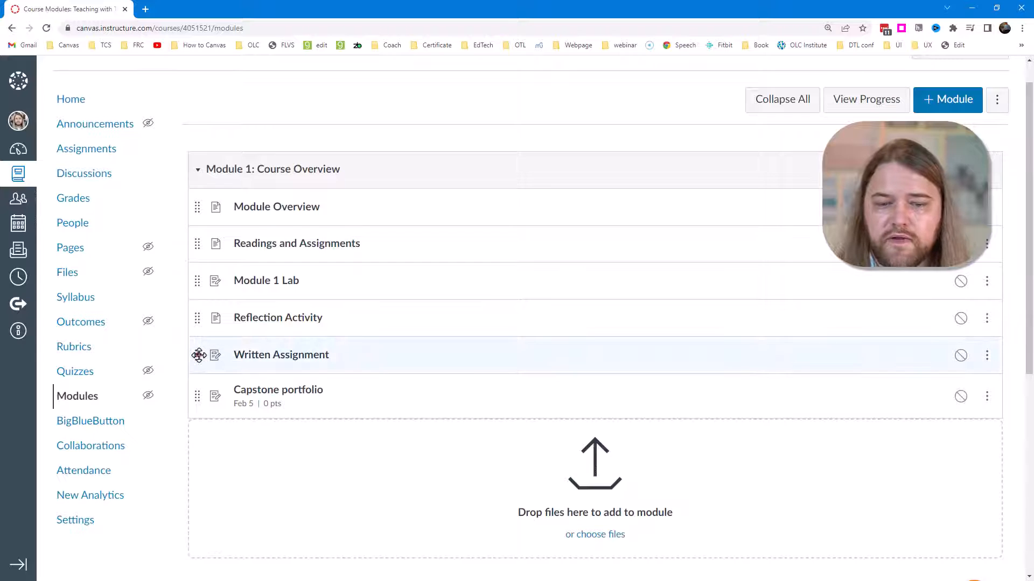
pyautogui.moveTo(198, 355); pyautogui.dragTo(189, 281)
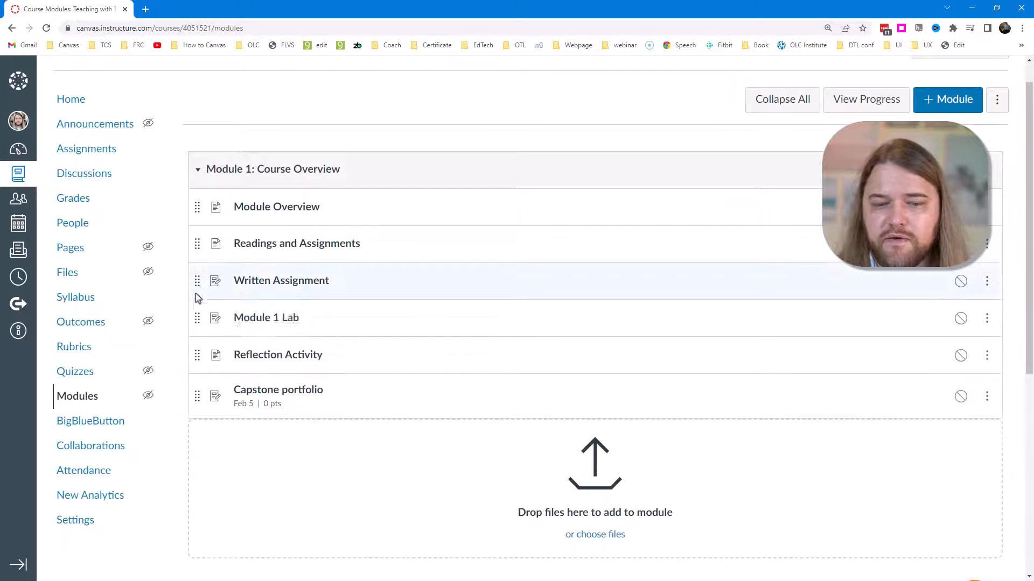
pyautogui.scroll(-4, 253, 395)
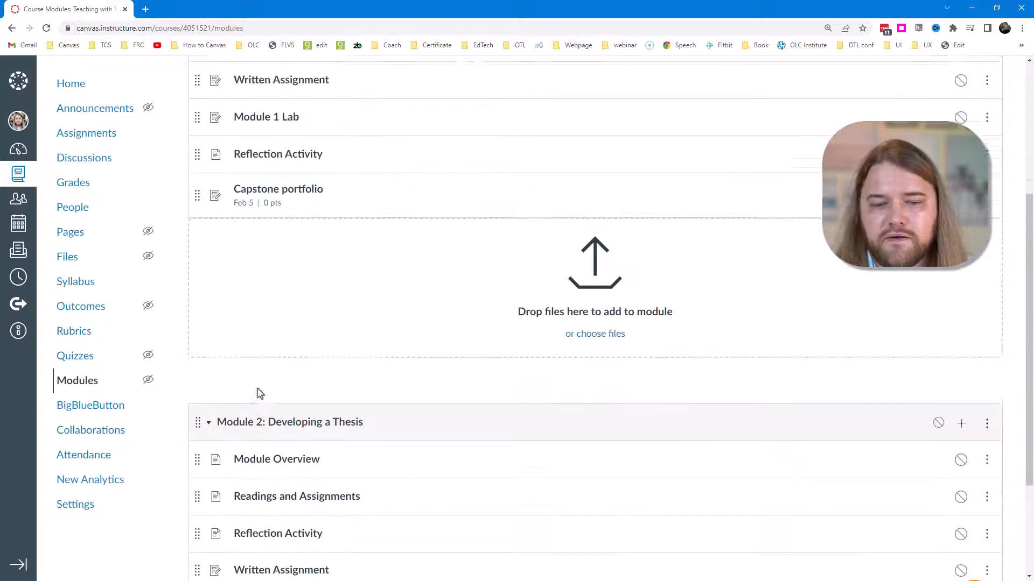
pyautogui.moveTo(196, 178)
pyautogui.mouseDown()
pyautogui.moveTo(196, 503)
pyautogui.moveTo(184, 160)
pyautogui.moveTo(179, 173)
pyautogui.mouseUp()
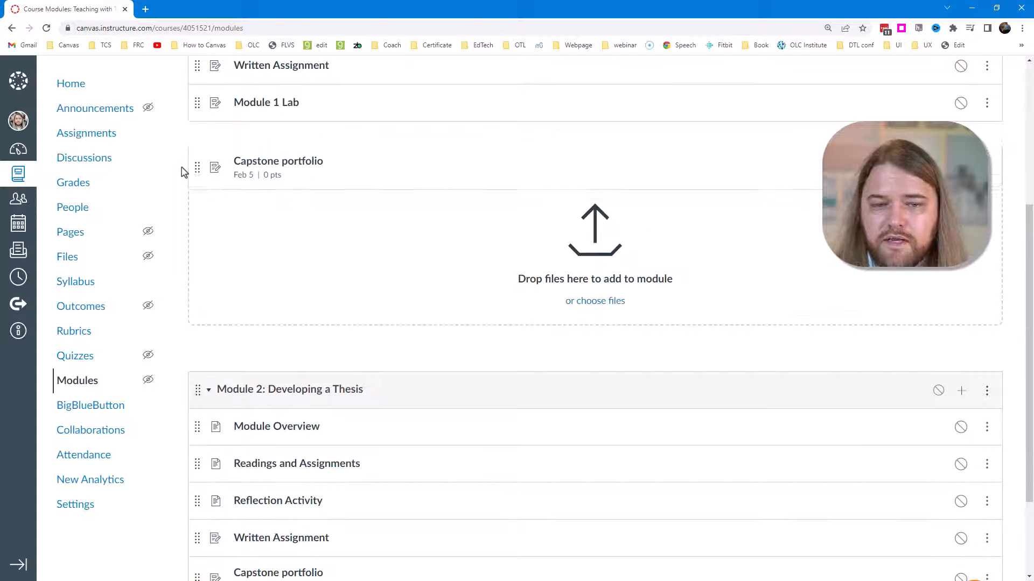
pyautogui.scroll(3, 432, 351)
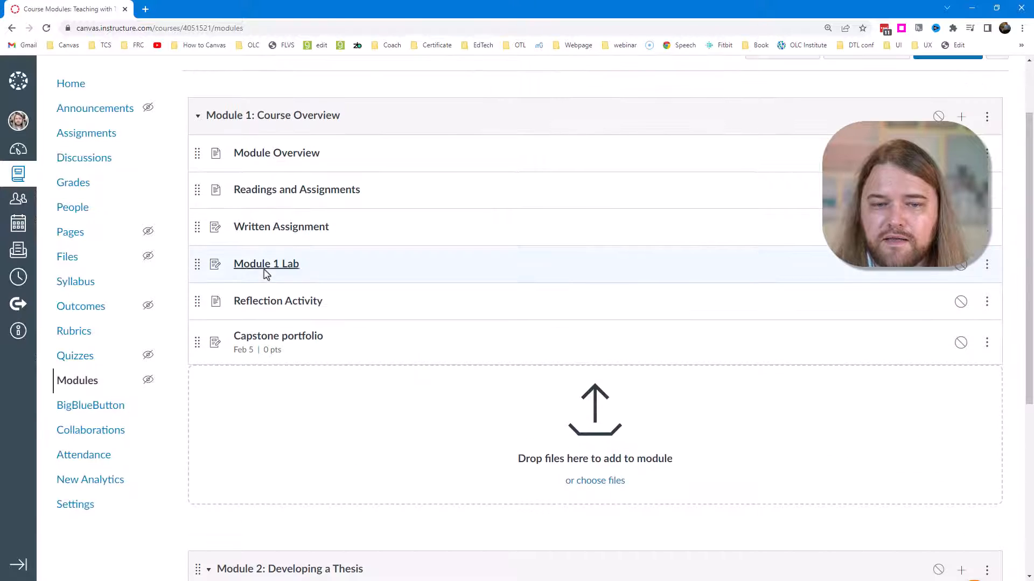
# Set up a move of Module 1 Lab to Module 2: Developing a Thesis, after Readings and Assignments, and close it without moving the item.
pyautogui.click(987, 265)
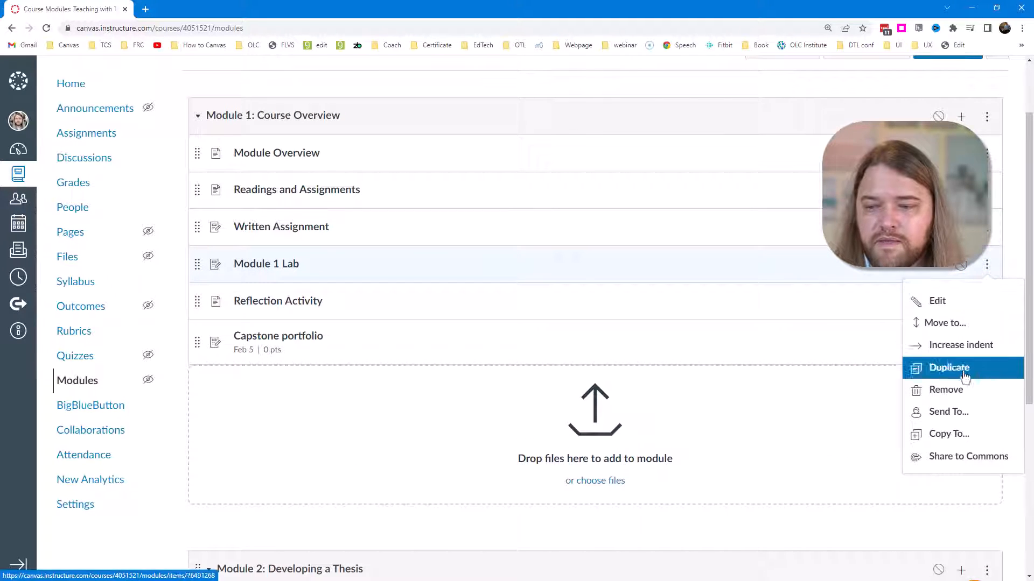
pyautogui.click(942, 326)
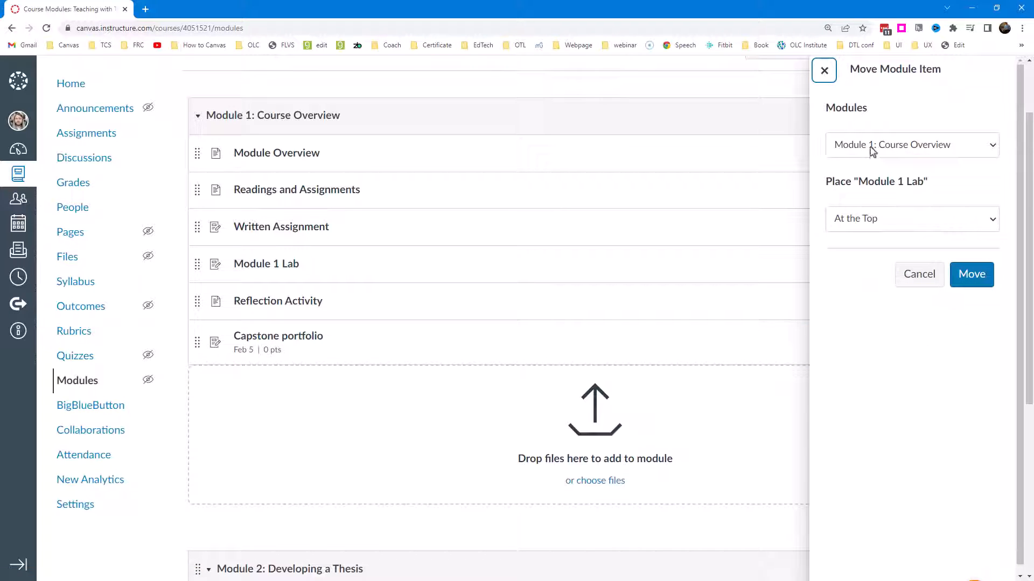
pyautogui.click(870, 146)
pyautogui.click(862, 179)
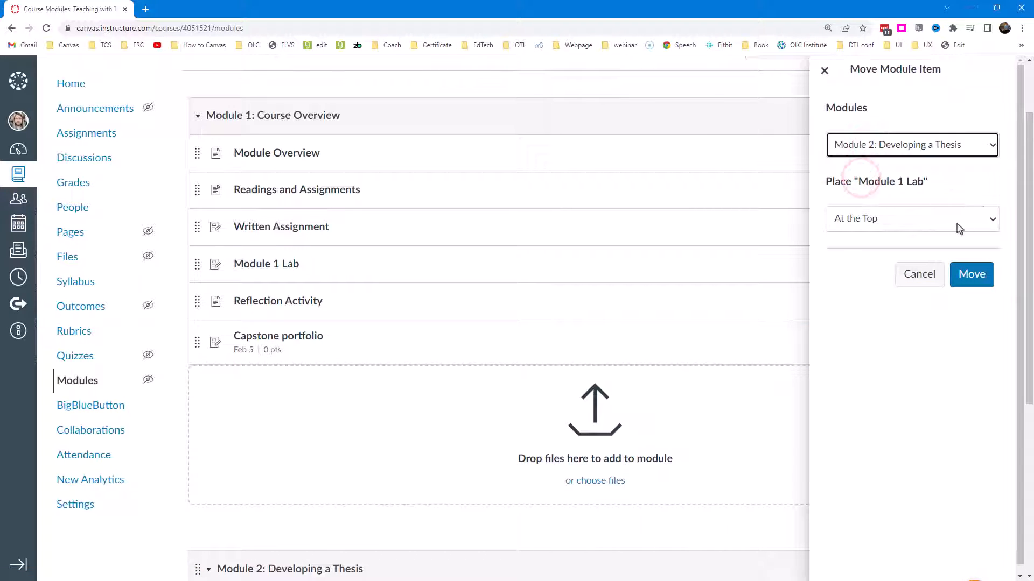
pyautogui.click(992, 218)
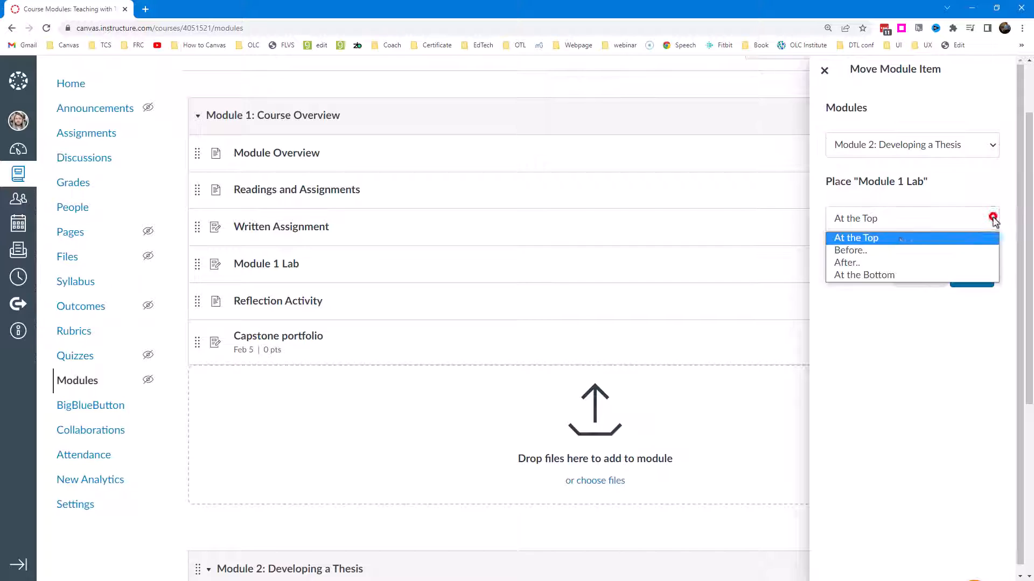
pyautogui.click(848, 250)
pyautogui.click(891, 262)
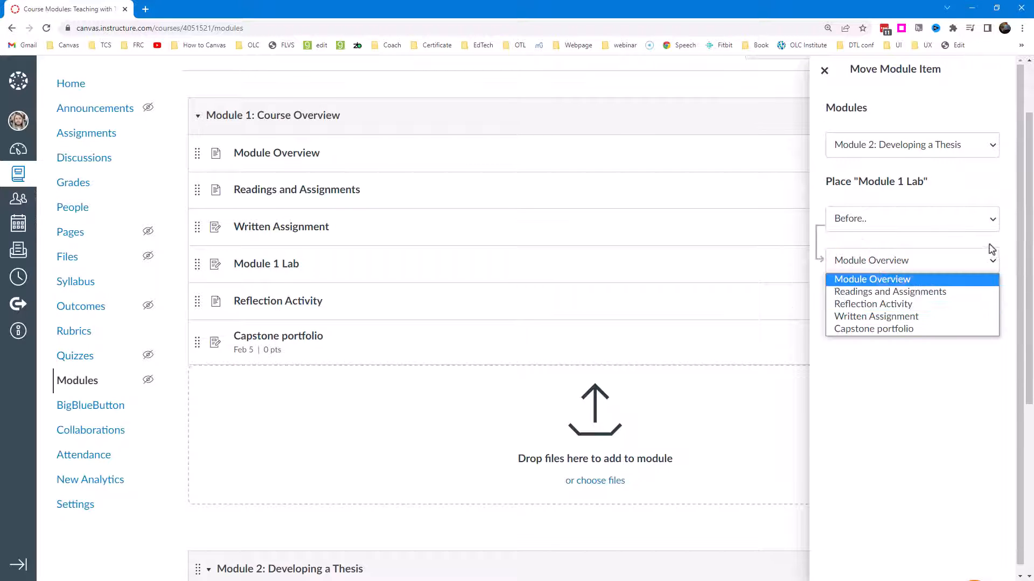
pyautogui.click(993, 218)
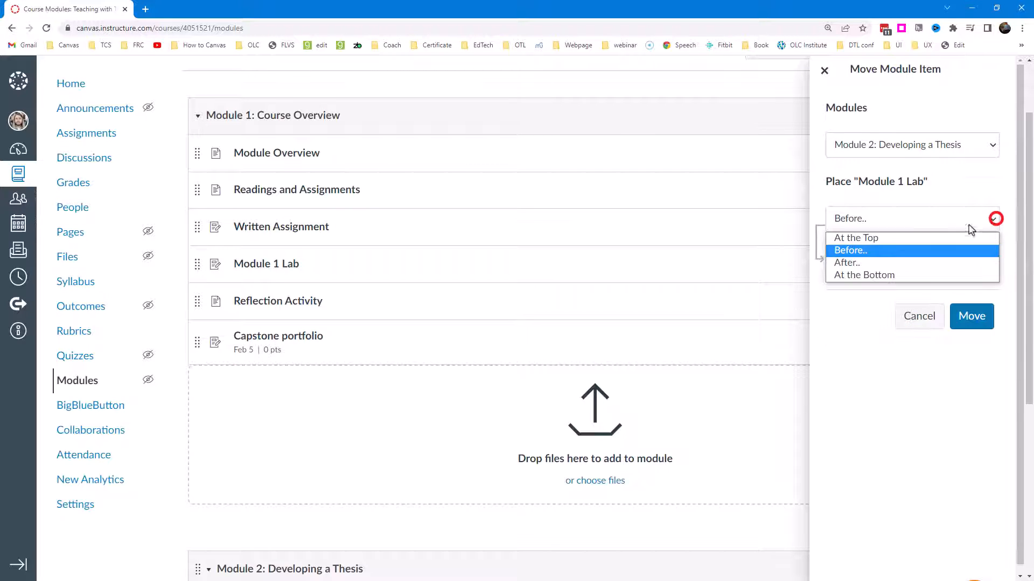
pyautogui.click(851, 263)
pyautogui.click(868, 263)
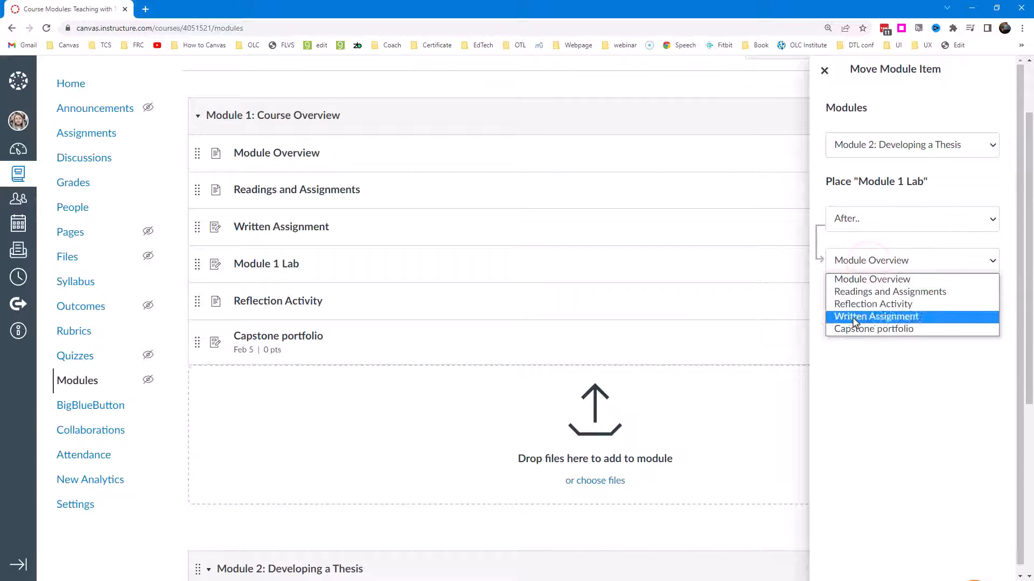
pyautogui.click(853, 294)
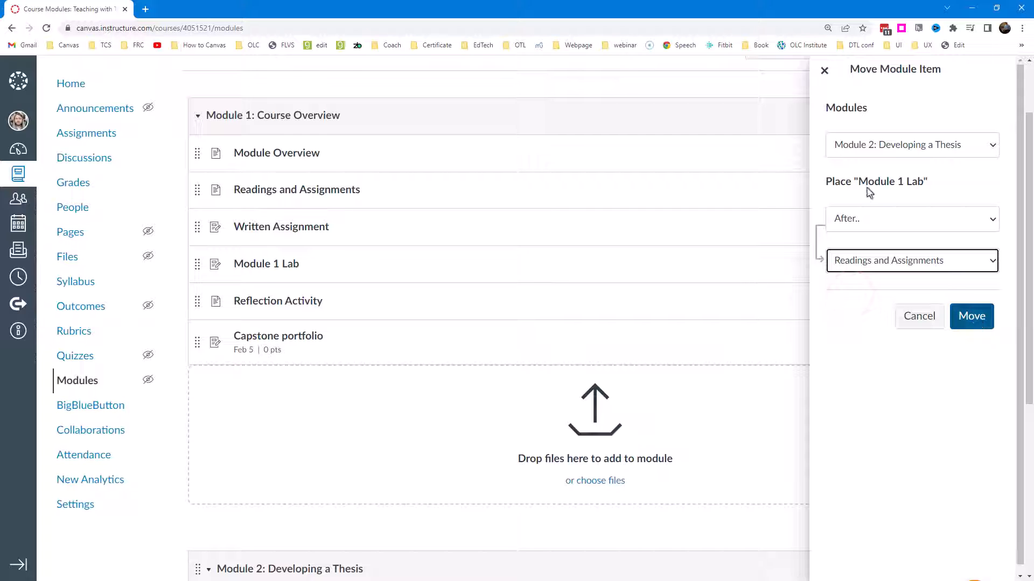
pyautogui.click(823, 70)
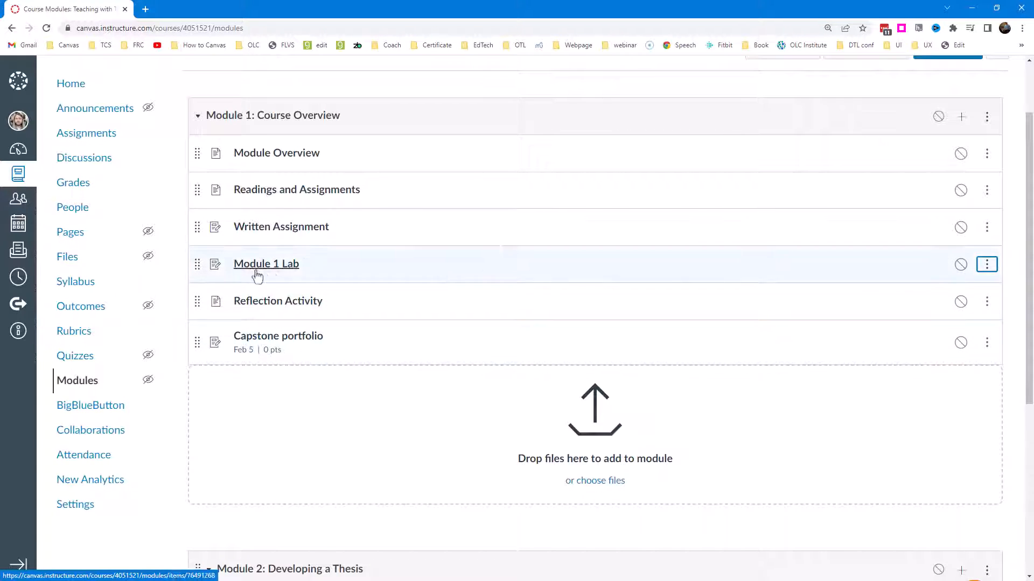
# Look through the existing assignments that can be added to Module 2: Developing a Thesis, and close the dialog without adding one.
pyautogui.moveTo(305, 269); pyautogui.dragTo(234, 267)
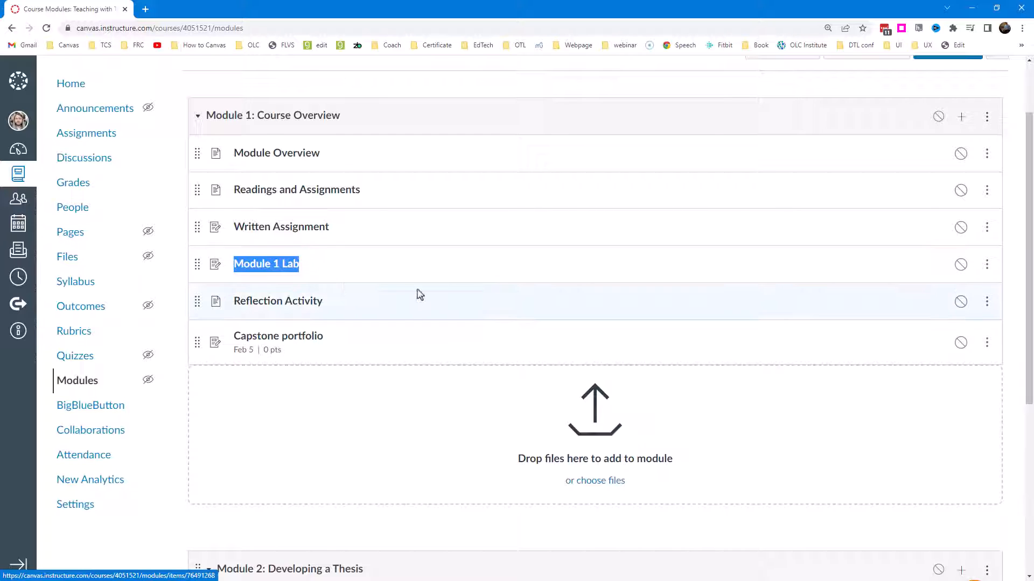
pyautogui.click(311, 269)
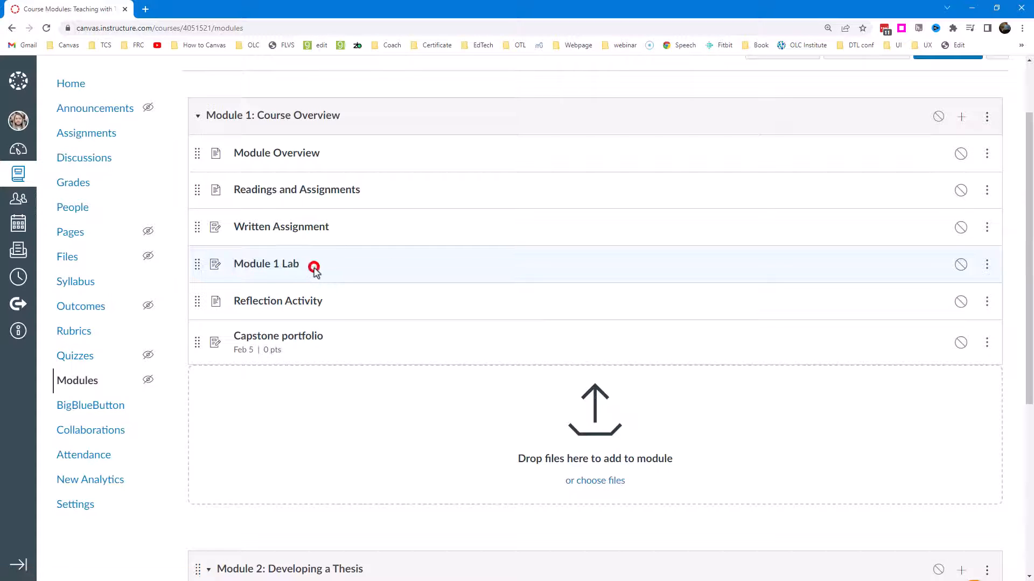
pyautogui.scroll(-4, 381, 279)
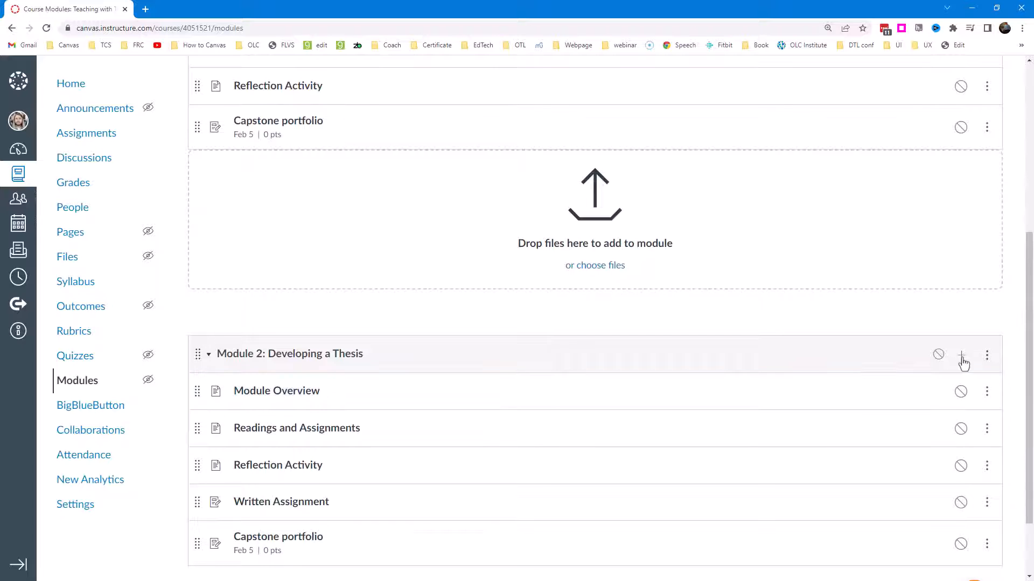
pyautogui.click(963, 270)
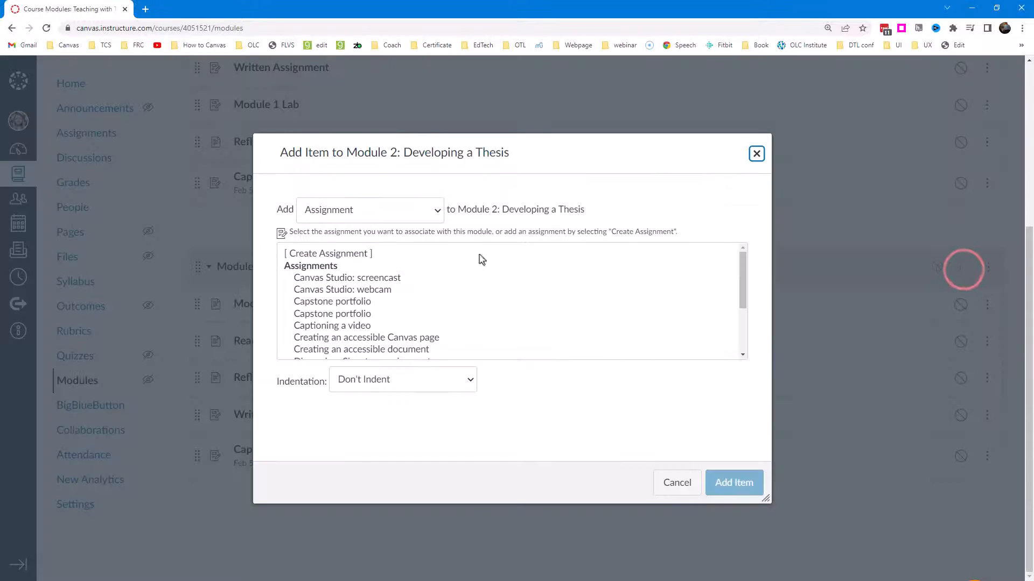
pyautogui.scroll(-3, 361, 312)
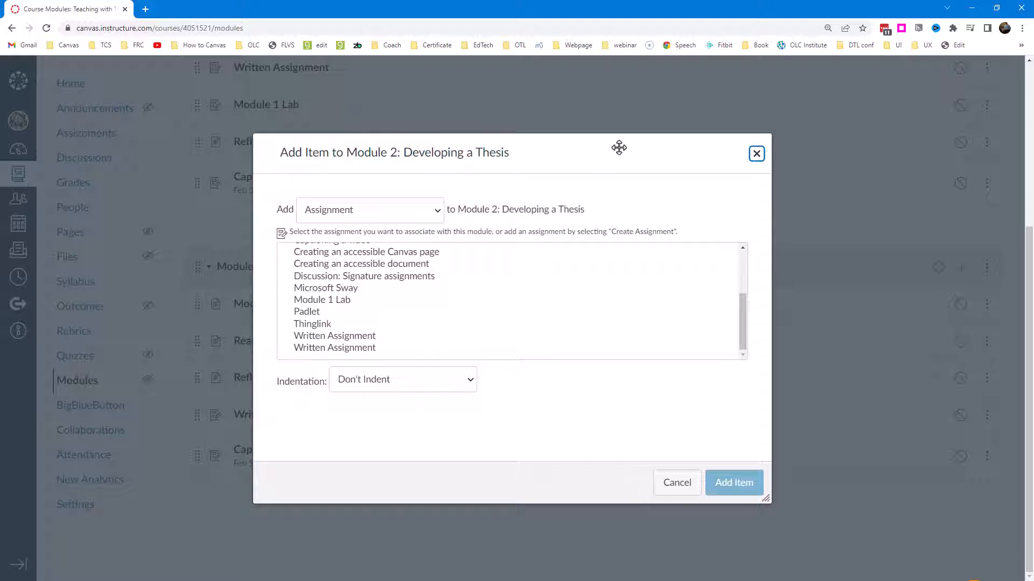
pyautogui.click(756, 155)
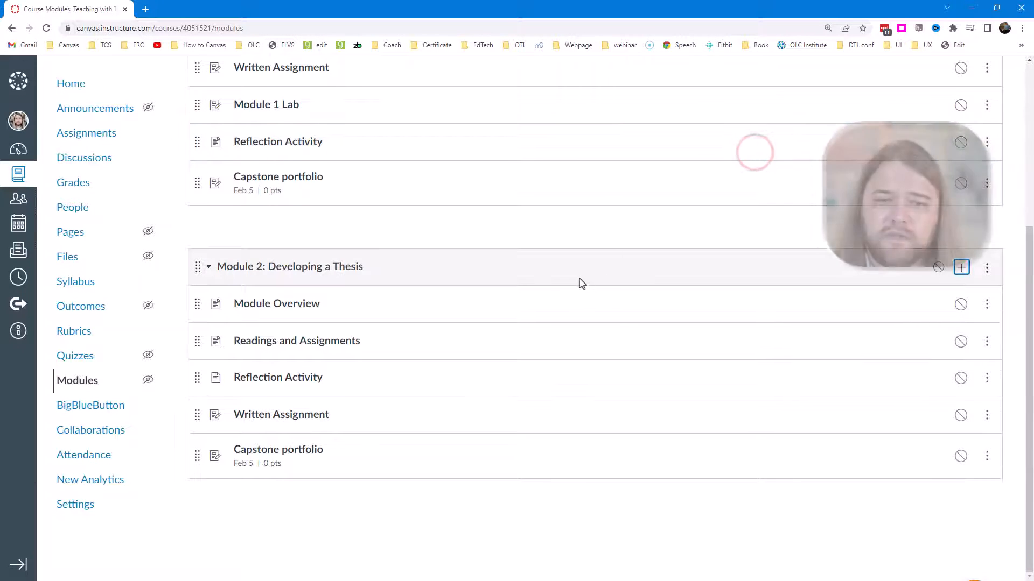
pyautogui.scroll(3, 579, 281)
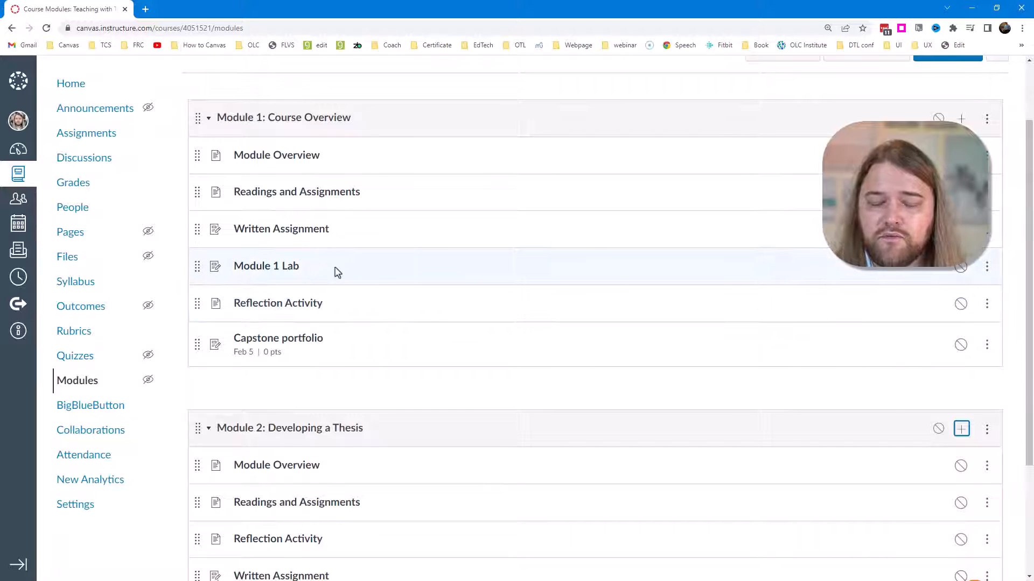
# Open the Assignments page in a new browser tab, start deleting the "Creating an accessible document" assignment, and cancel the deletion.
pyautogui.click(994, 275)
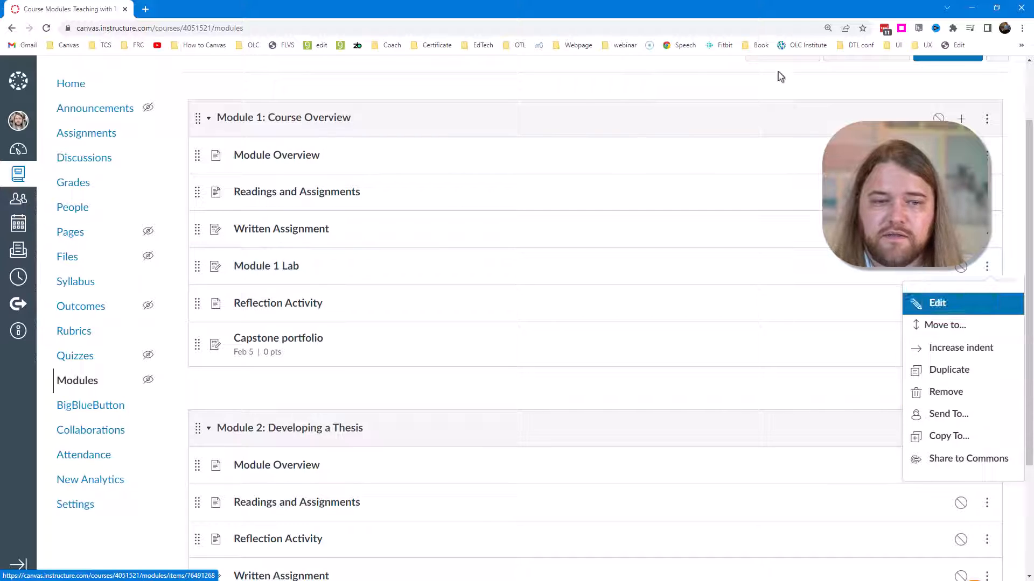
pyautogui.keyDown('ctrl'); pyautogui.click(80, 134); pyautogui.keyUp('ctrl')
pyautogui.click(177, 8)
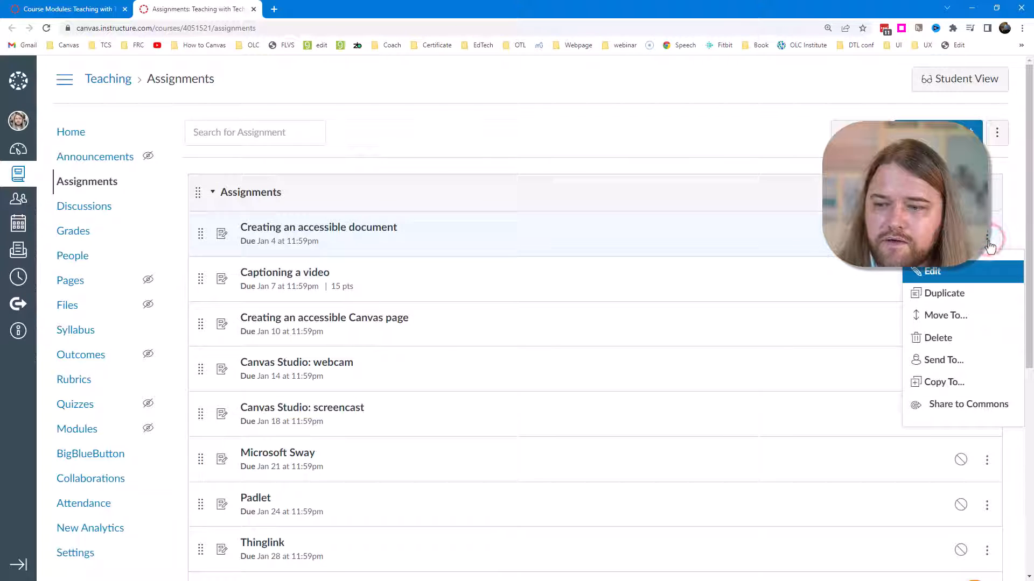
pyautogui.click(937, 338)
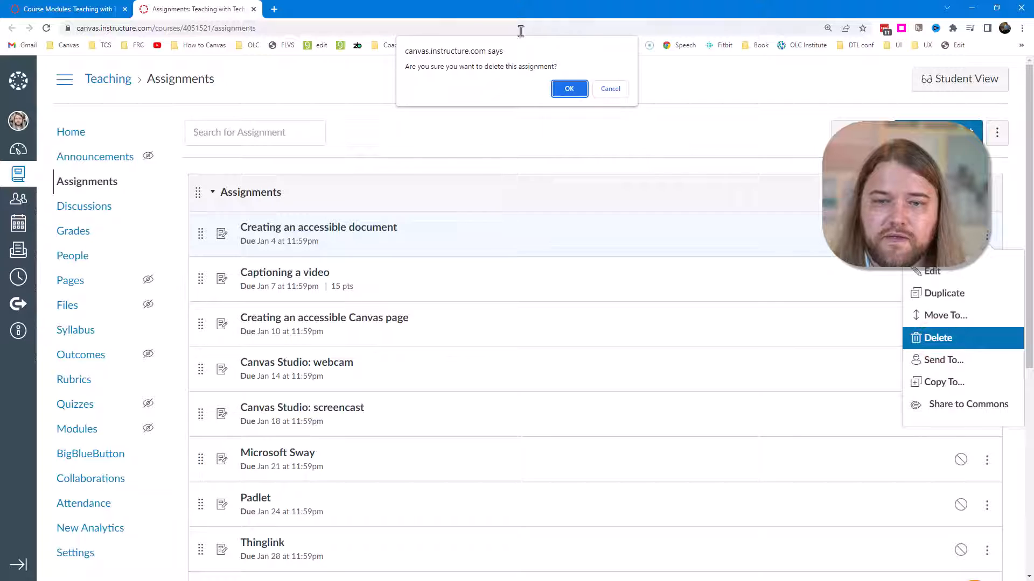
pyautogui.click(612, 91)
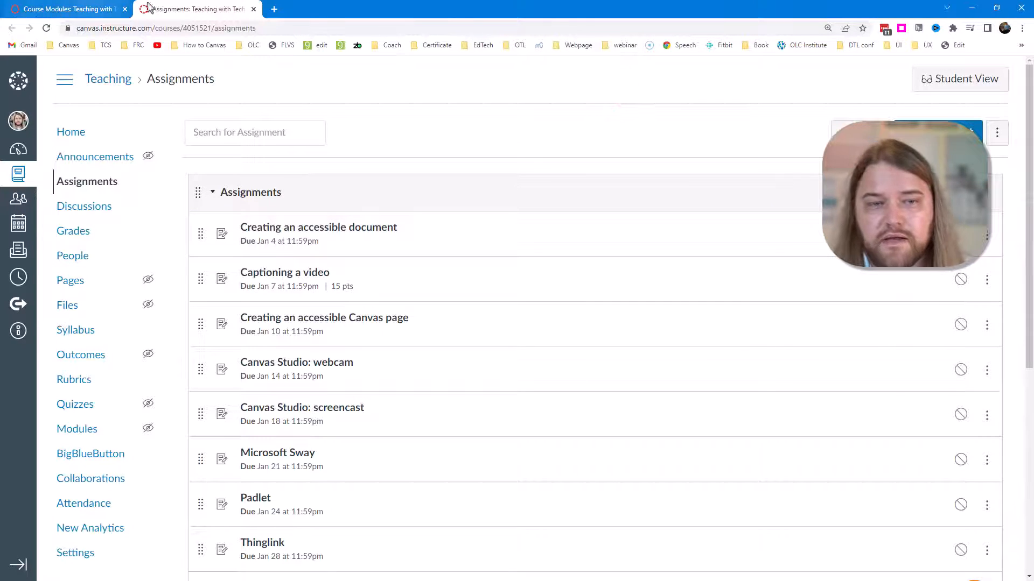
# Return to the course modules and remove Module 1 Lab from Module 1: Course Overview.
pyautogui.click(97, 9)
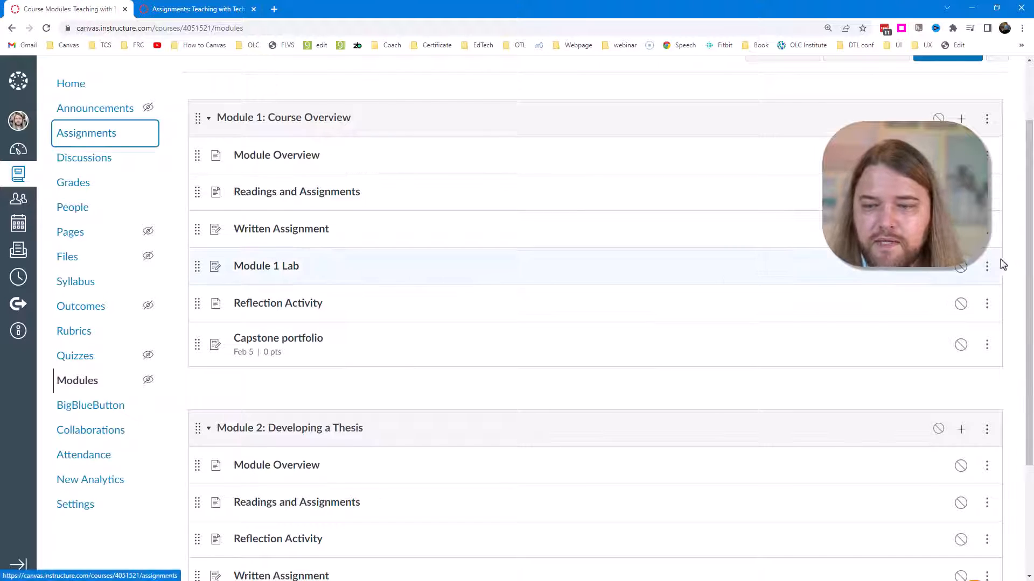
pyautogui.click(987, 267)
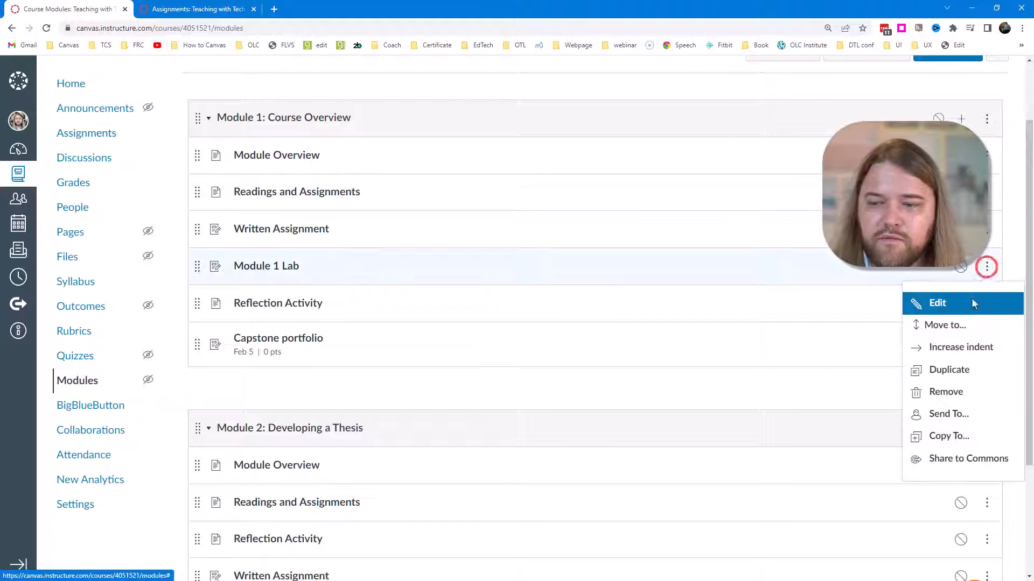
pyautogui.click(946, 393)
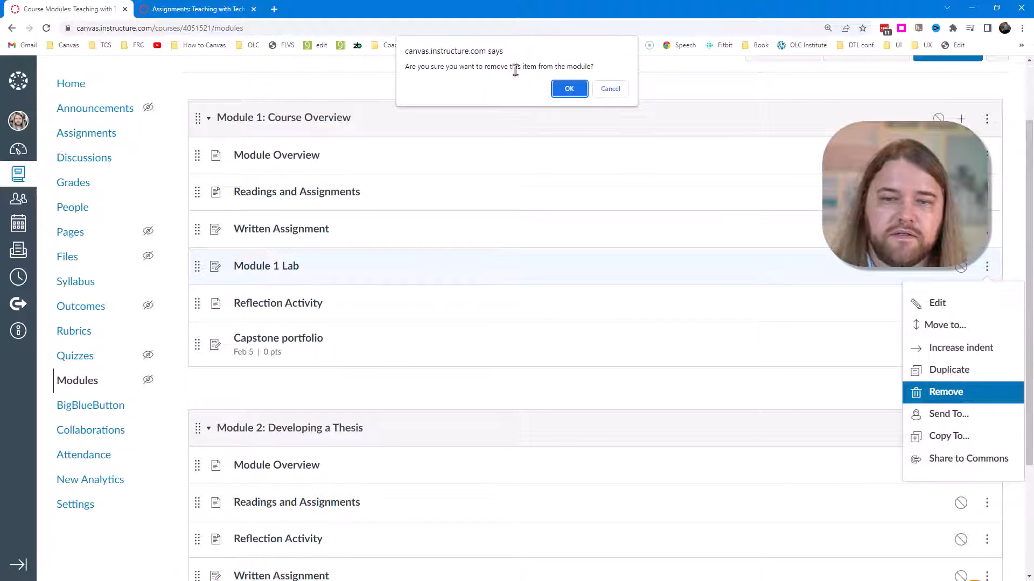
pyautogui.click(569, 90)
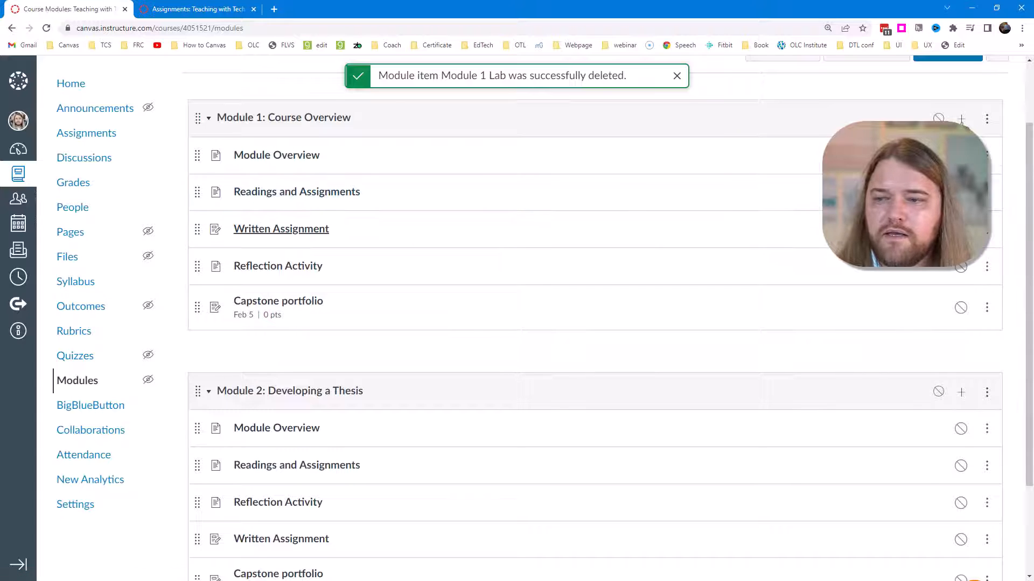
# Add the existing Module 1 Lab assignment back to Module 1: Course Overview and place it directly after Written Assignment.
pyautogui.click(961, 119)
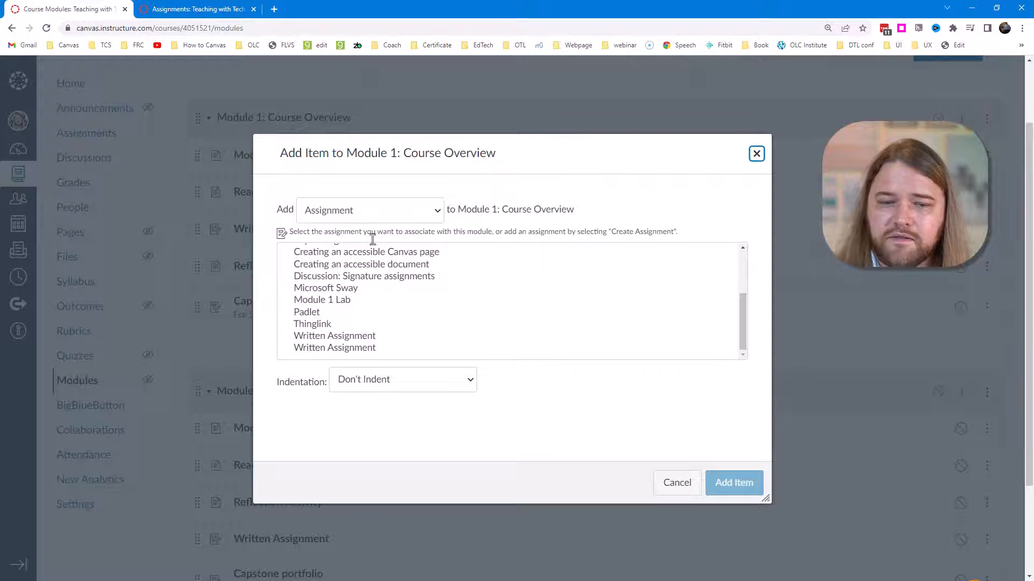
pyautogui.click(323, 302)
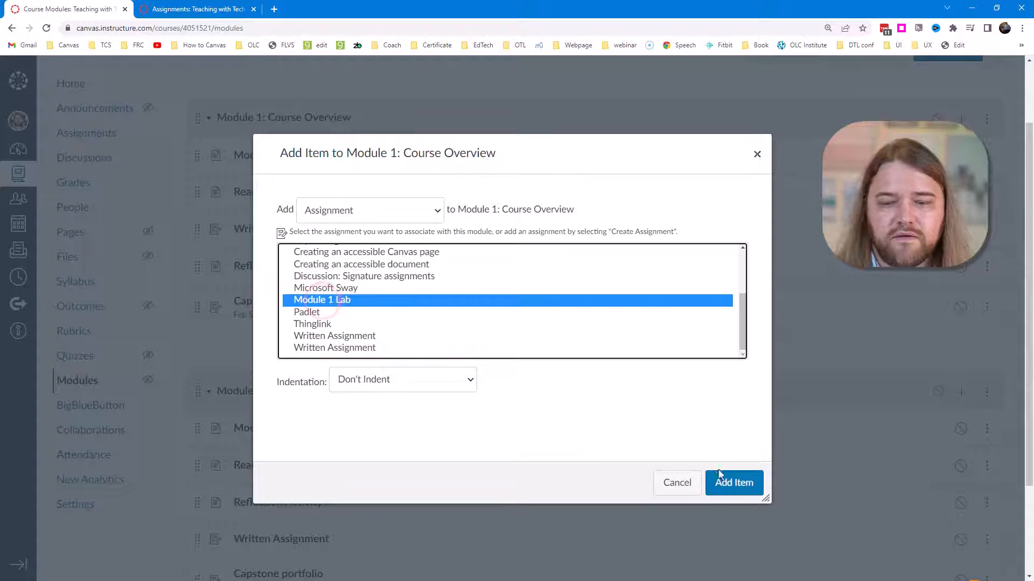
pyautogui.click(731, 484)
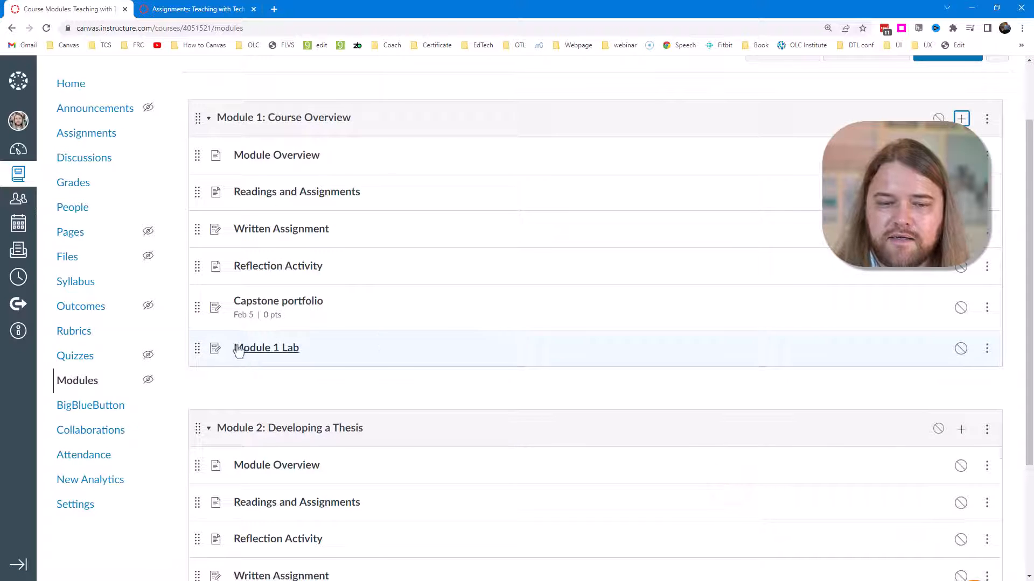
pyautogui.moveTo(196, 351); pyautogui.dragTo(196, 266)
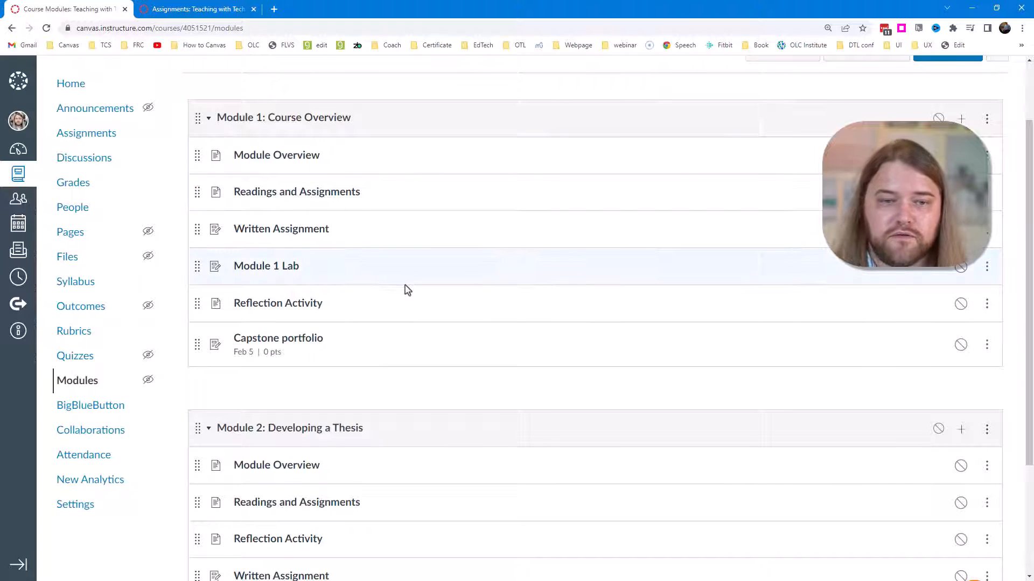
# Create a new assignment named "Module 2 Lab" and add it to Module 2: Developing a Thesis.
pyautogui.scroll(-3, 560, 404)
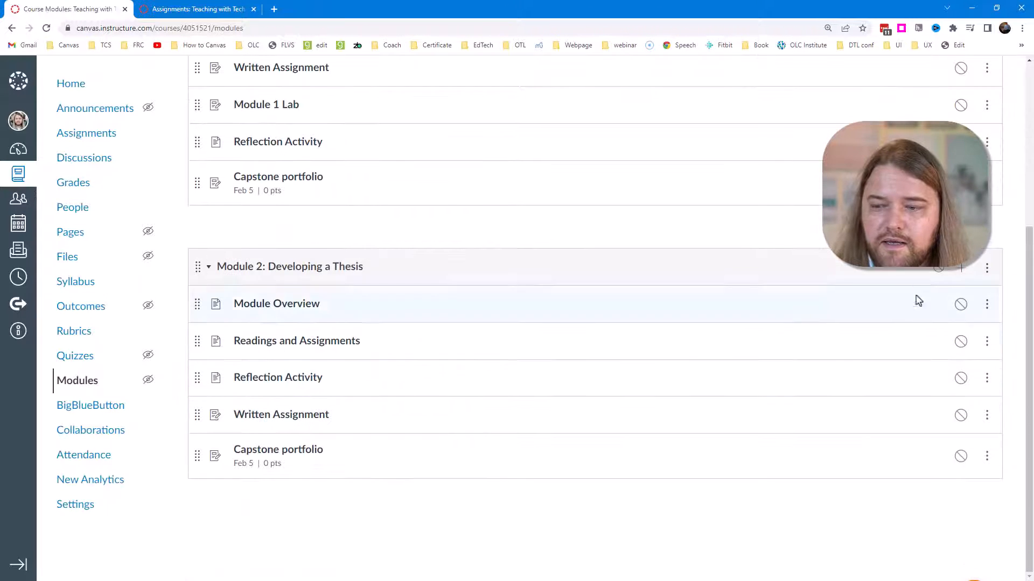
pyautogui.click(960, 268)
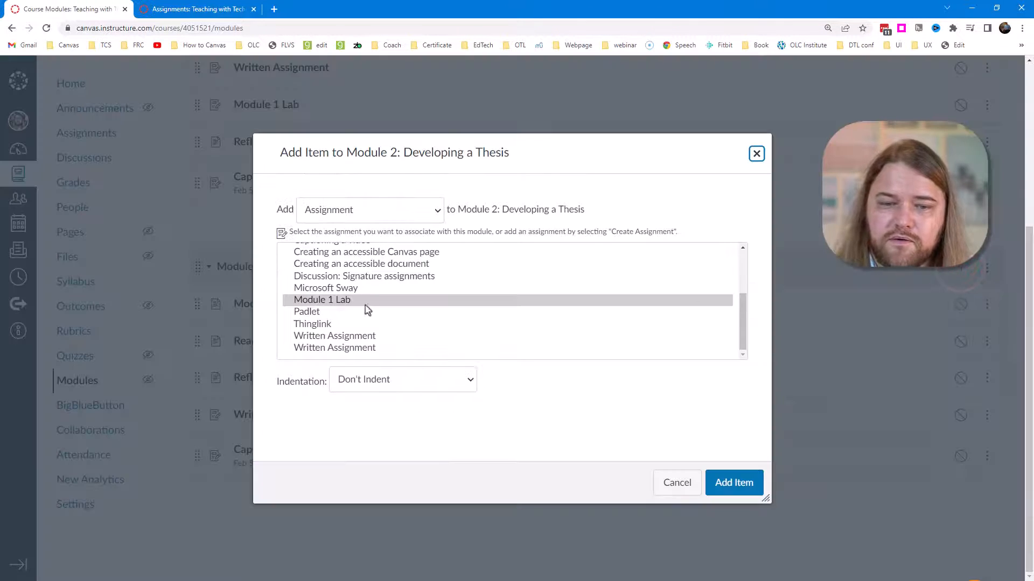
pyautogui.scroll(3, 358, 304)
pyautogui.click(312, 256)
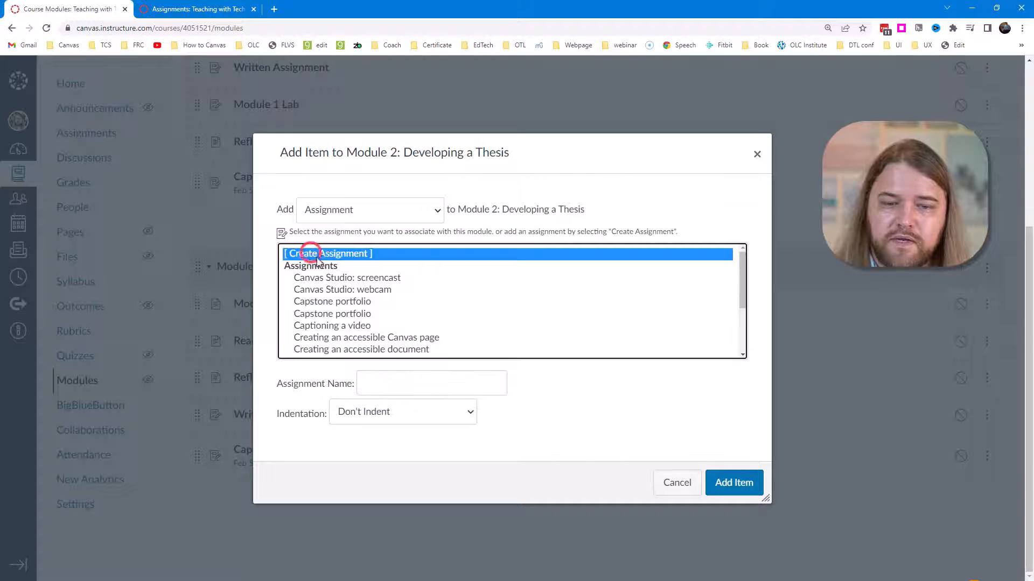
pyautogui.click(397, 384)
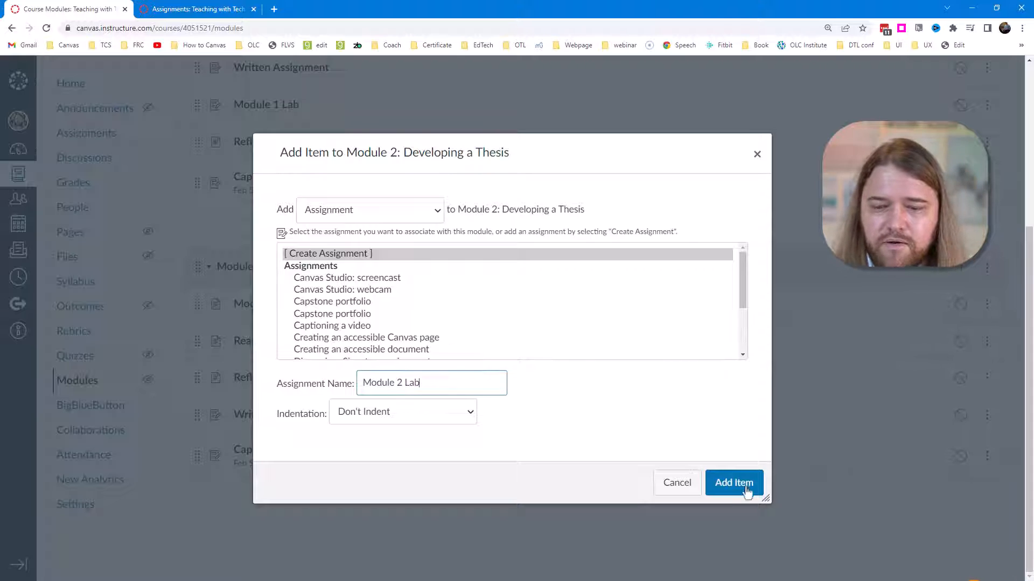
pyautogui.click(743, 485)
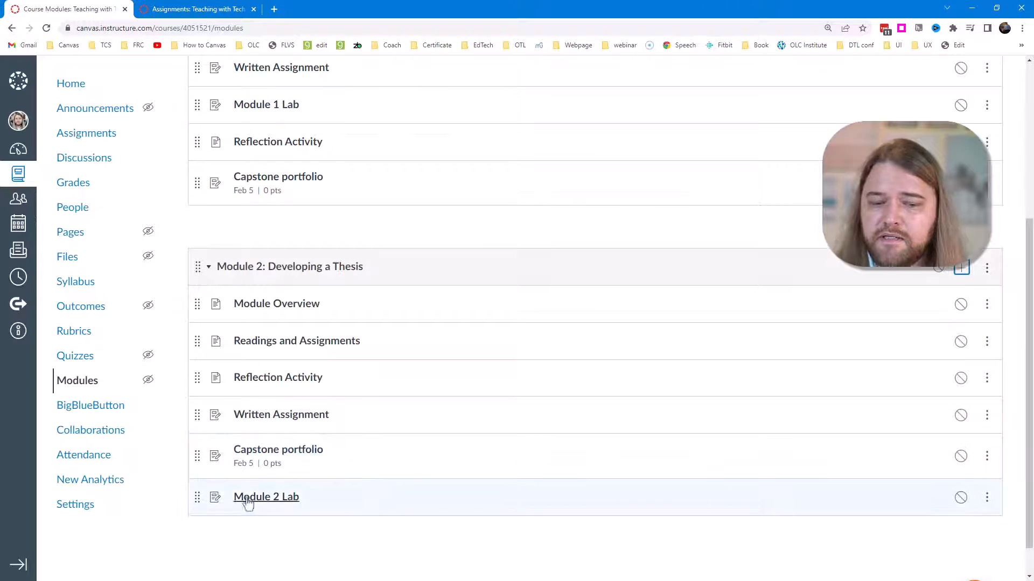
# Reorder Module 2 so Written Assignment and Module 2 Lab follow Readings and Assignments, with Reflection Activity after them.
pyautogui.moveTo(198, 499); pyautogui.dragTo(201, 410)
pyautogui.moveTo(197, 455); pyautogui.dragTo(203, 418)
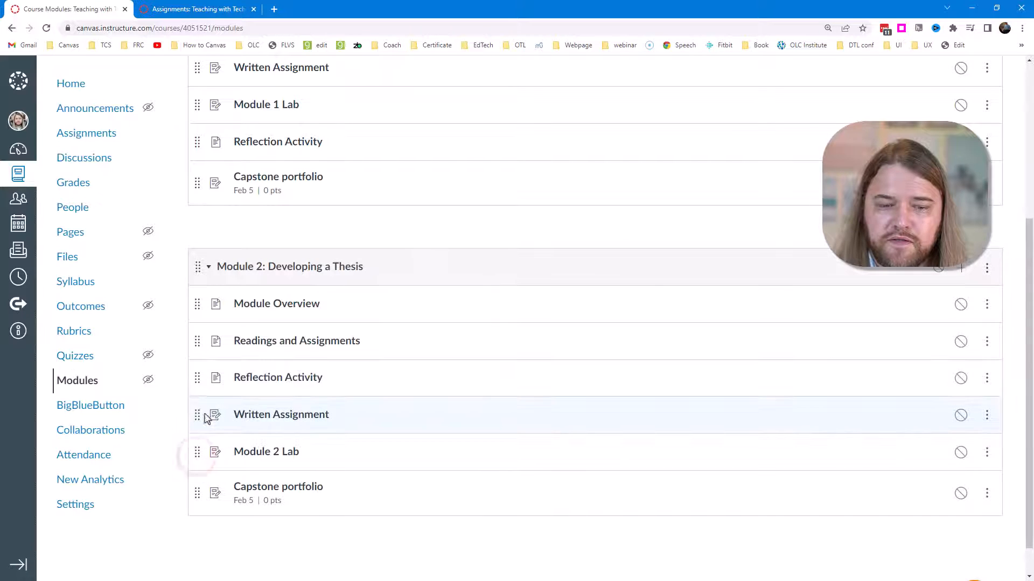
pyautogui.moveTo(199, 379); pyautogui.dragTo(191, 450)
# Open the Module 2 Lab assignment for editing and look over its description area, points, submission type and other settings.
pyautogui.click(281, 425)
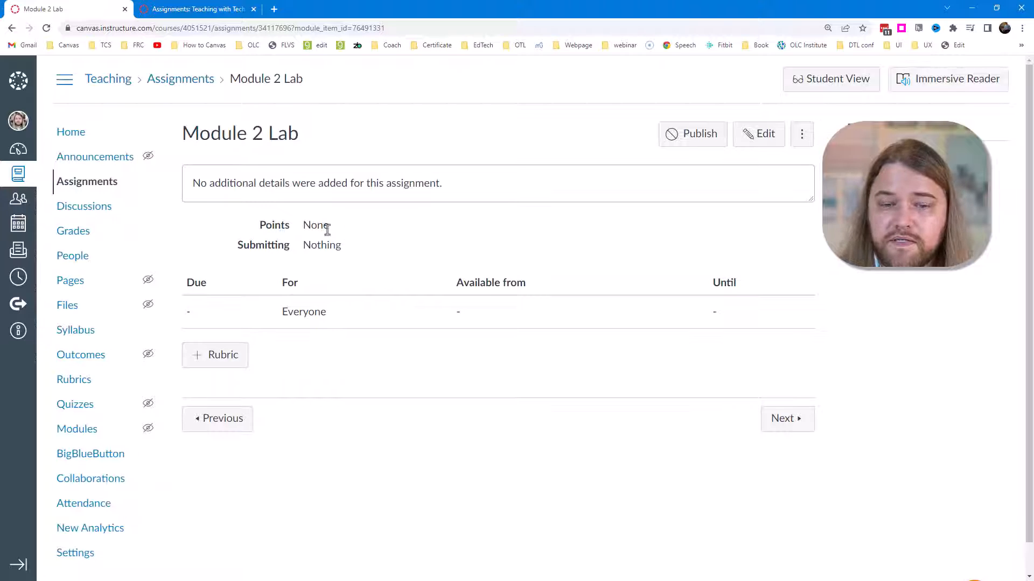
pyautogui.click(757, 143)
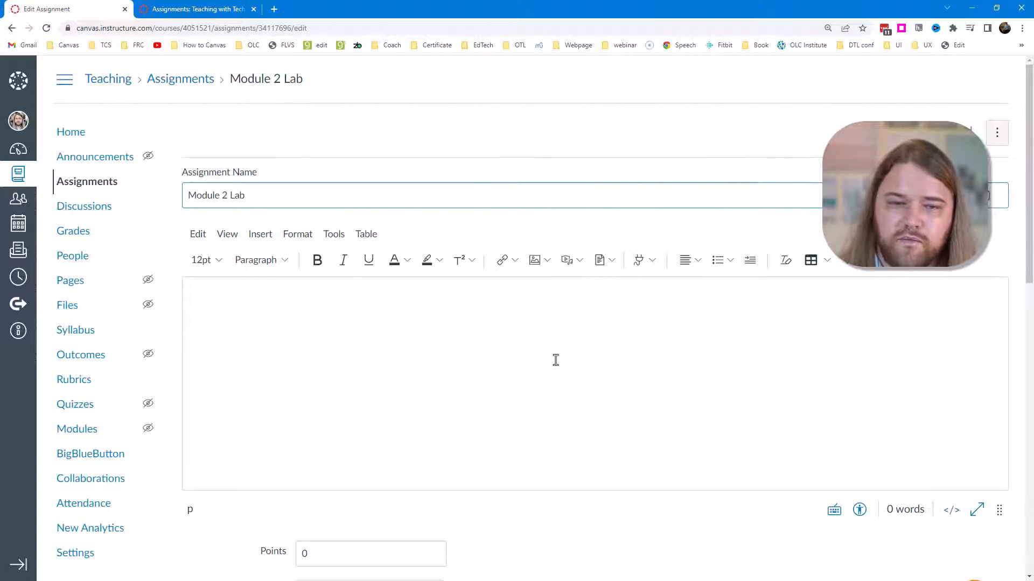
pyautogui.click(489, 359)
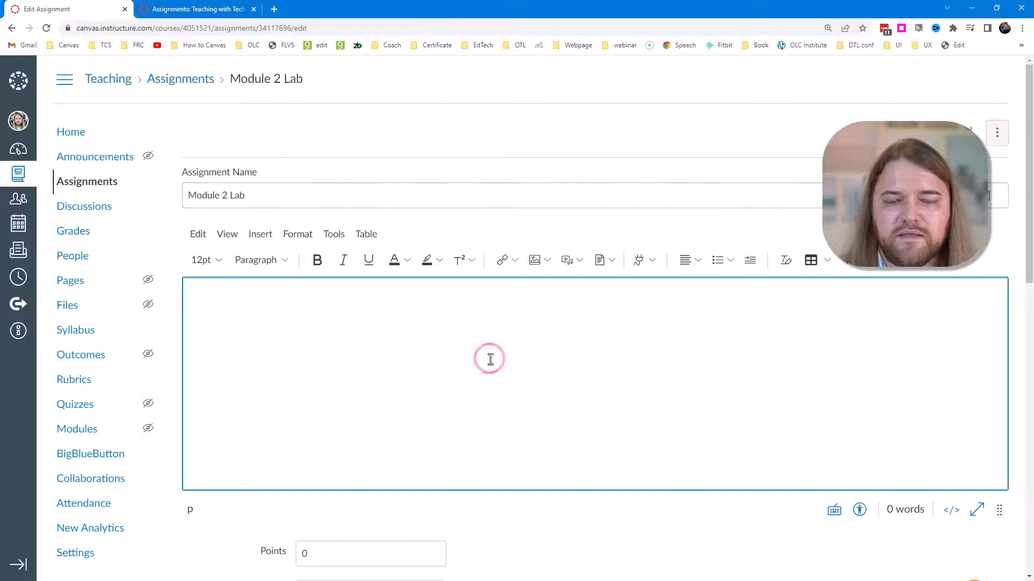
pyautogui.click(283, 329)
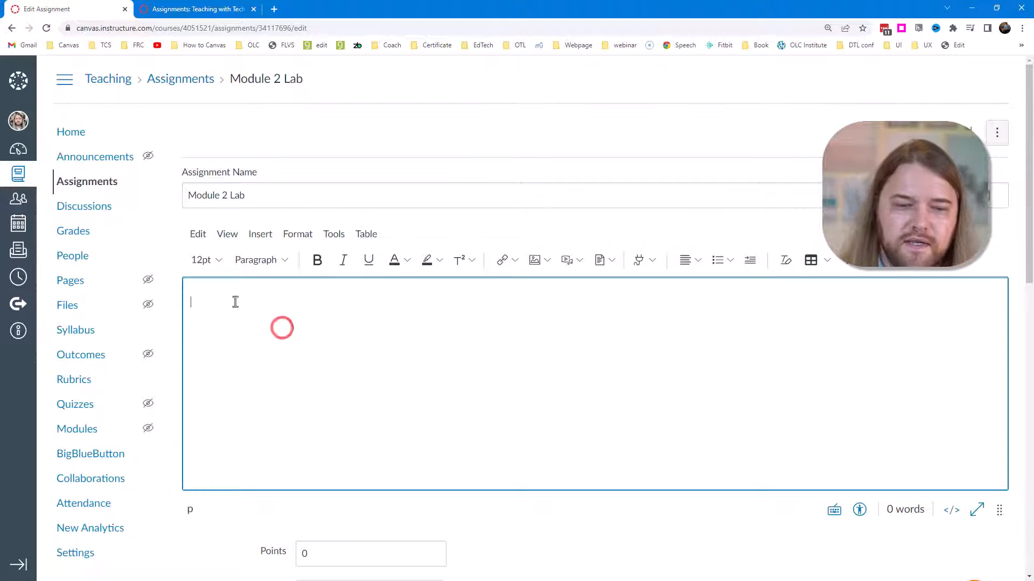
pyautogui.scroll(-7, 510, 394)
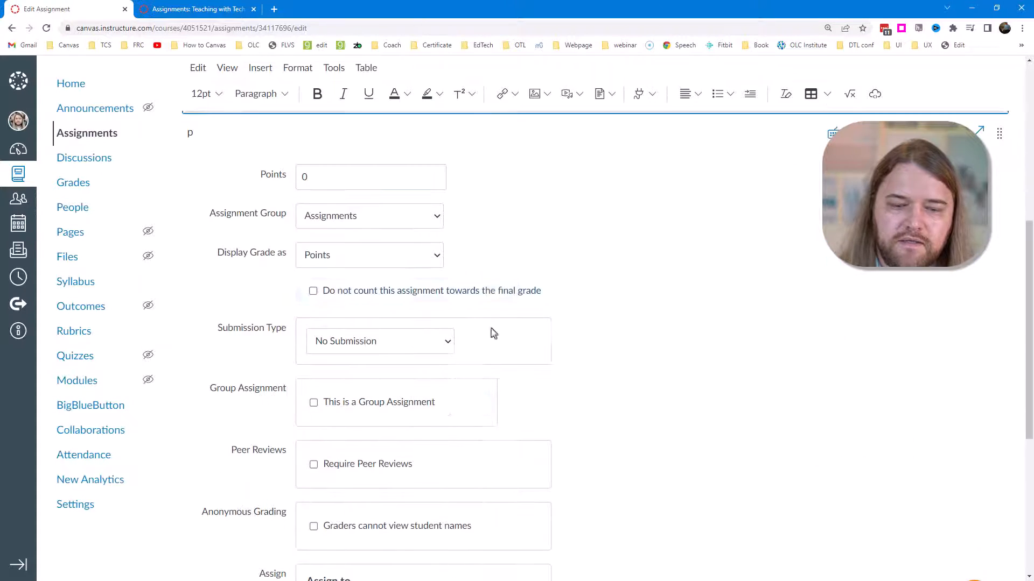
pyautogui.scroll(-2, 800, 386)
pyautogui.scroll(10, 802, 385)
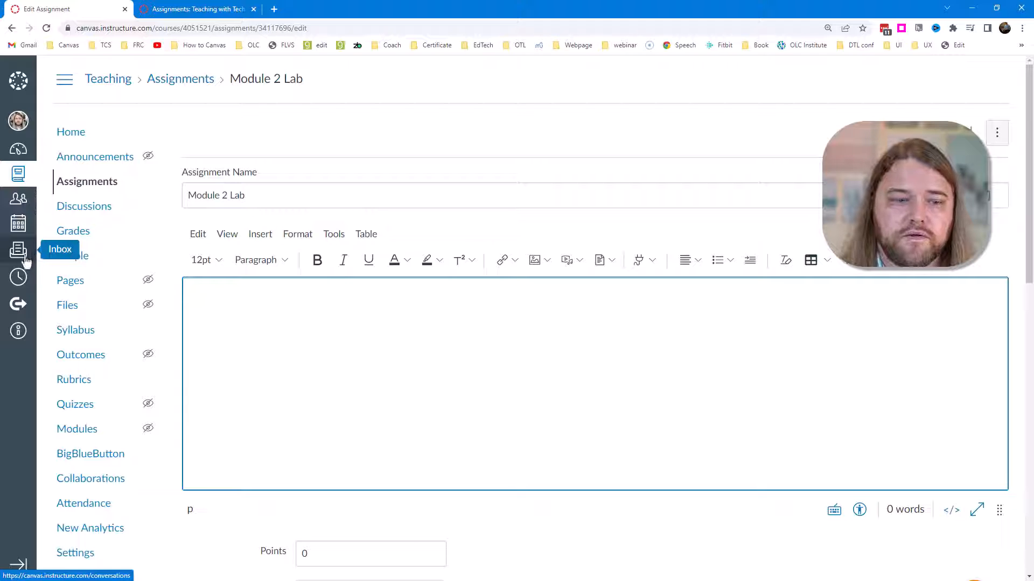
# Open the calendar and toggle the Teaching with Technology calendar off and back on.
pyautogui.click(19, 226)
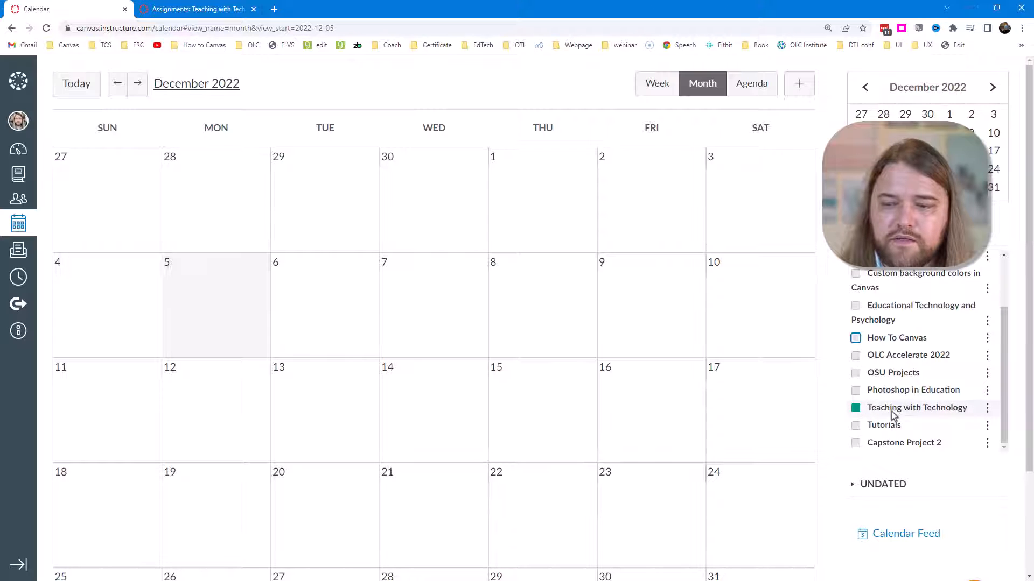
pyautogui.click(855, 408)
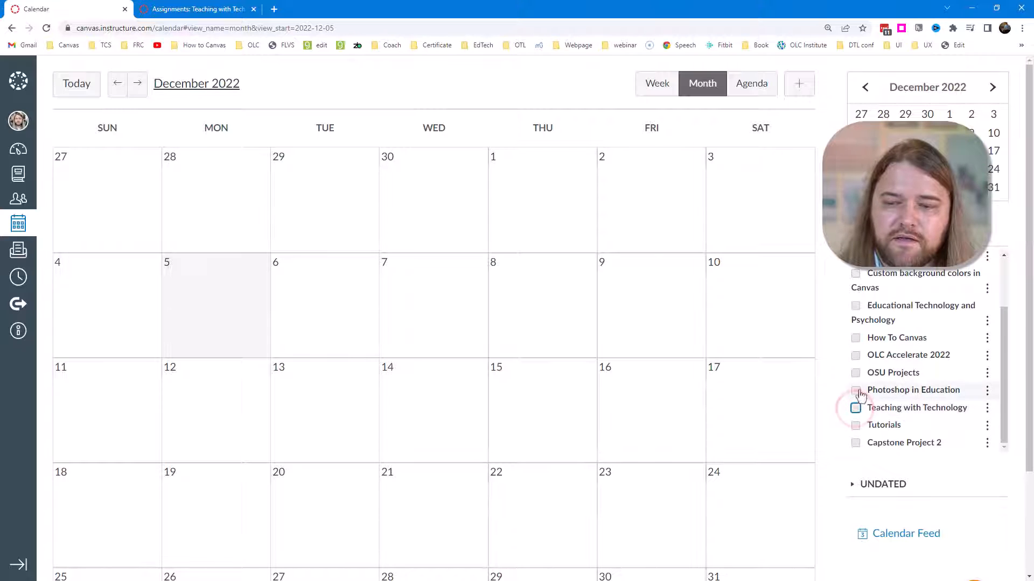
pyautogui.click(855, 408)
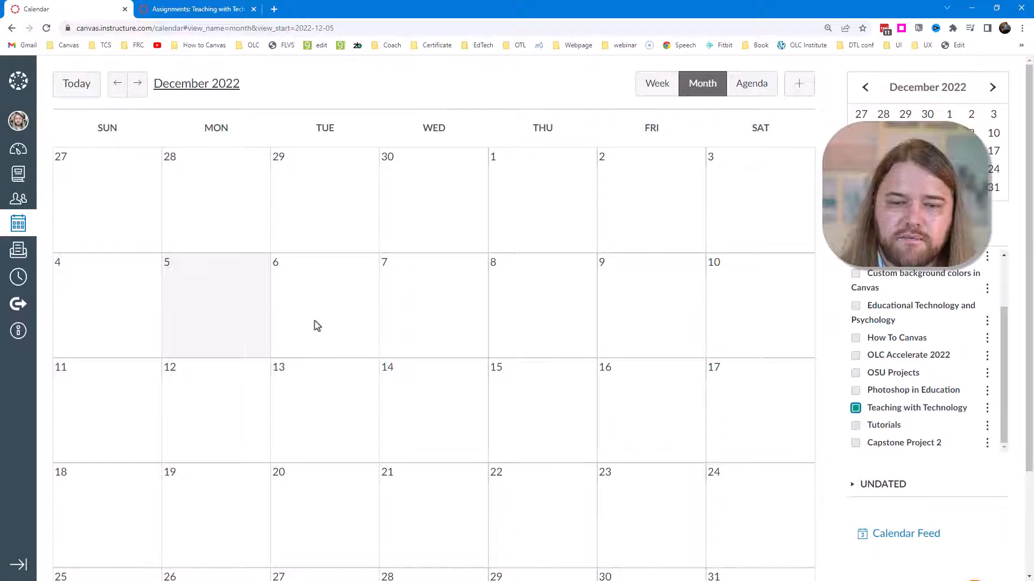
# Create an event titled "Module 1 assignment" on December 6, 2022 in the Teaching with Technology calendar.
pyautogui.click(310, 277)
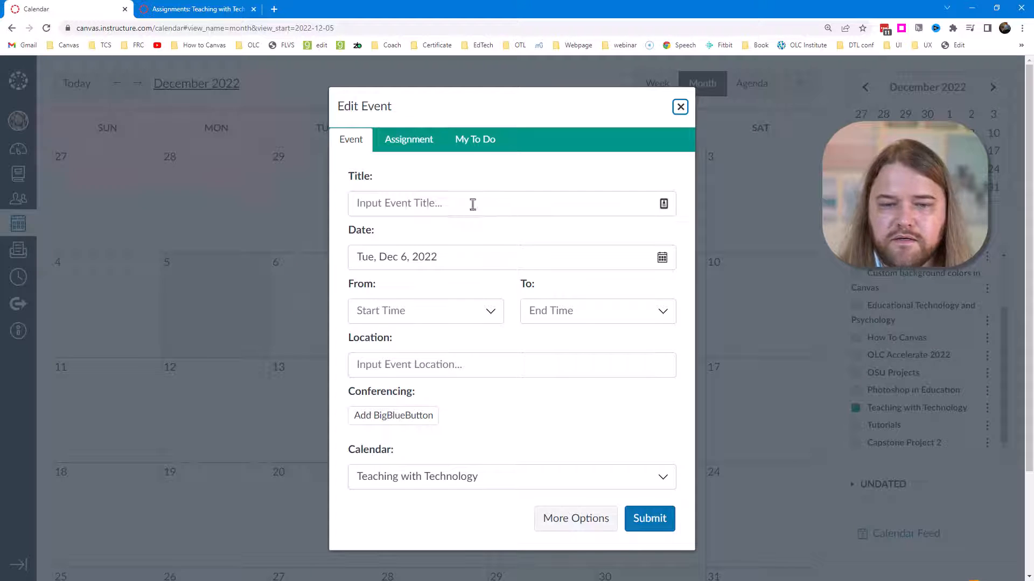
pyautogui.click(431, 210)
pyautogui.write('M')
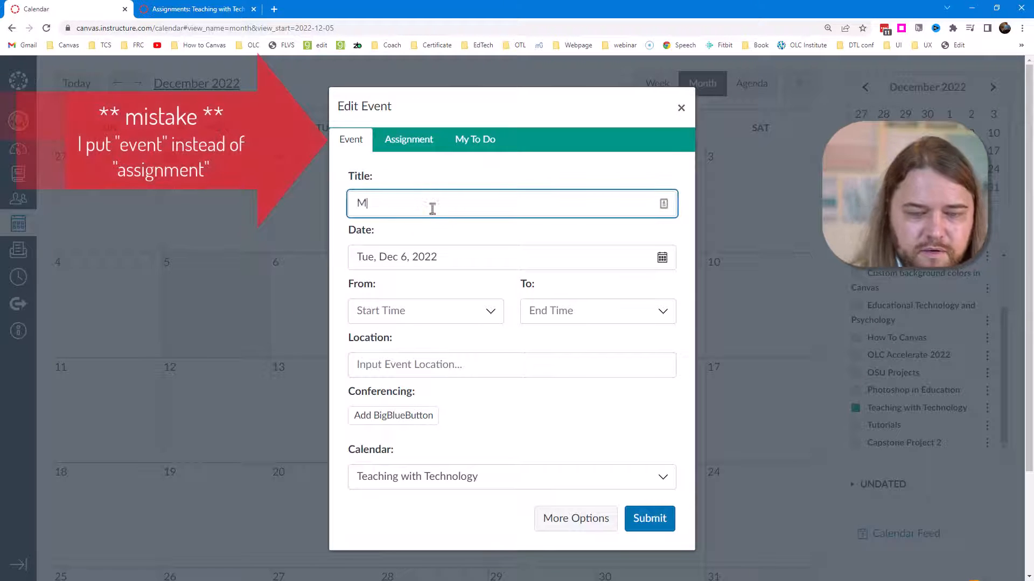
pyautogui.write('odule 1 ')
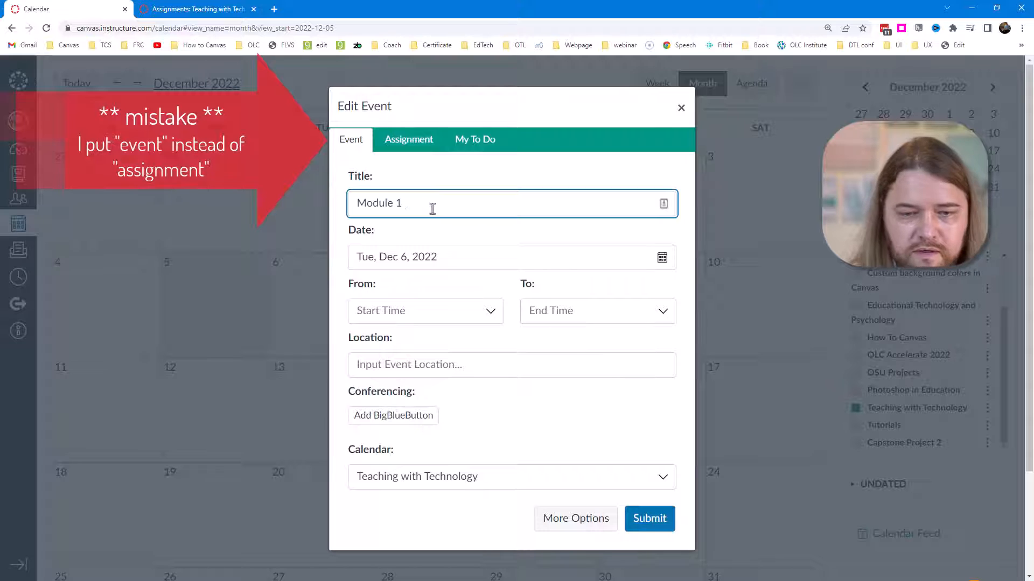
pyautogui.write('assignment')
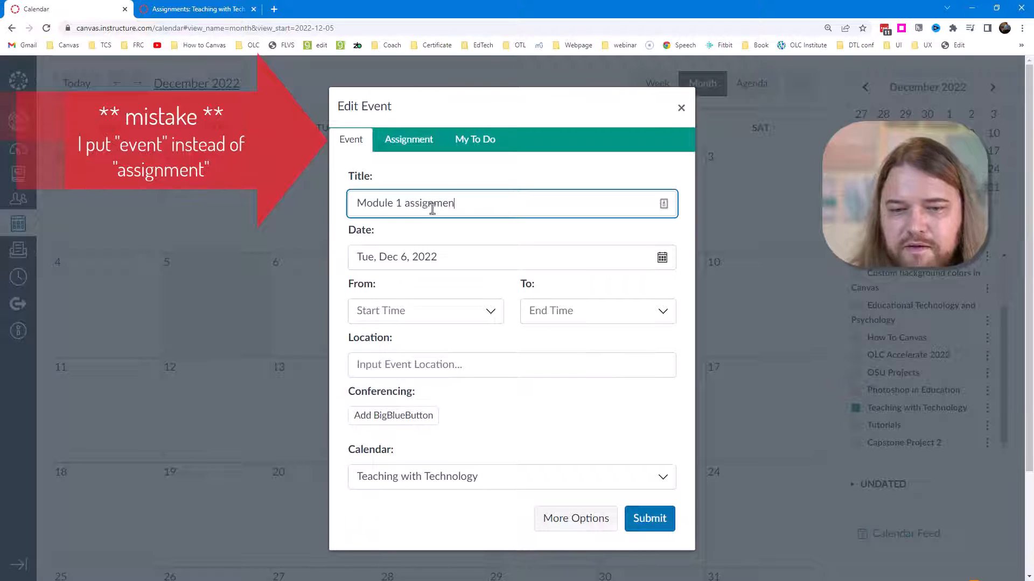
pyautogui.click(450, 258)
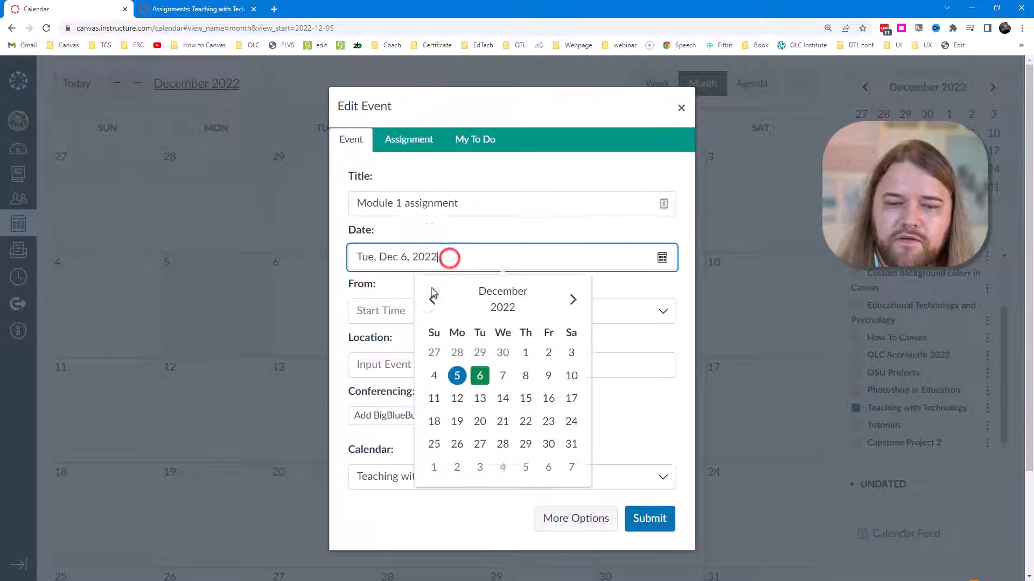
pyautogui.click(345, 312)
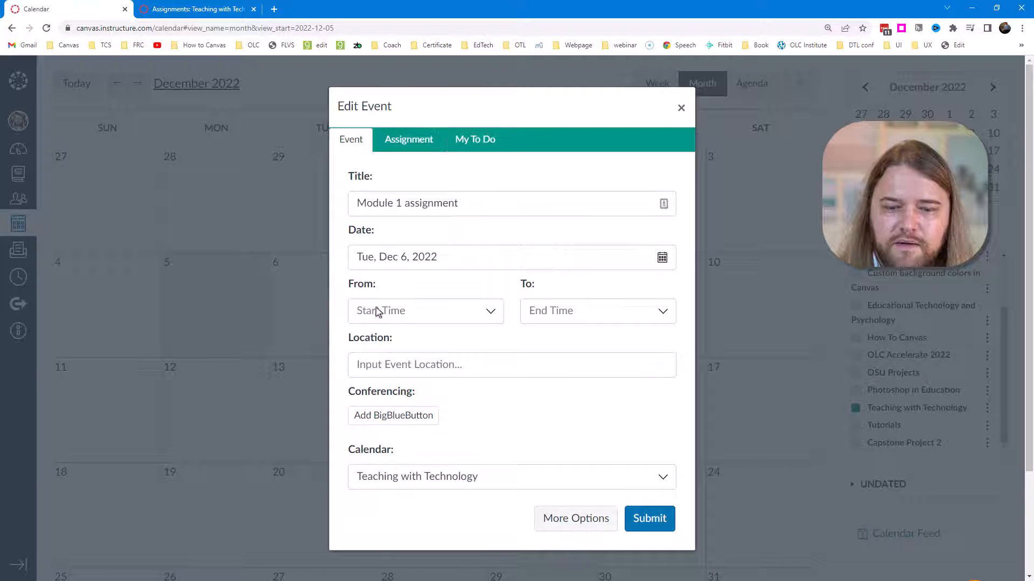
pyautogui.click(446, 477)
pyautogui.click(409, 501)
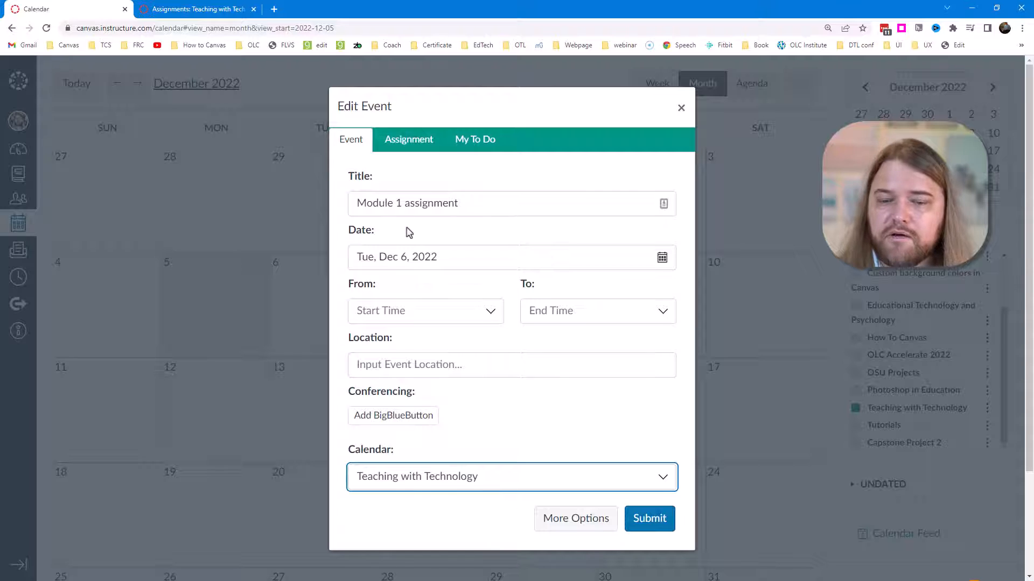
pyautogui.click(649, 519)
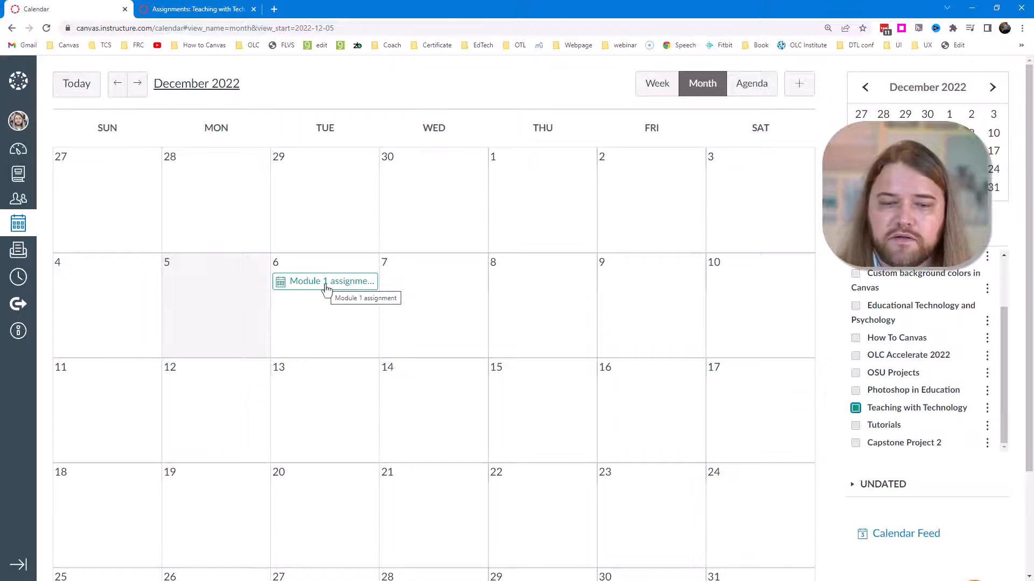
# Move the Module 1 assignment event to December 7, and from there to January 10, 2023, and display that month.
pyautogui.moveTo(326, 288); pyautogui.dragTo(437, 287)
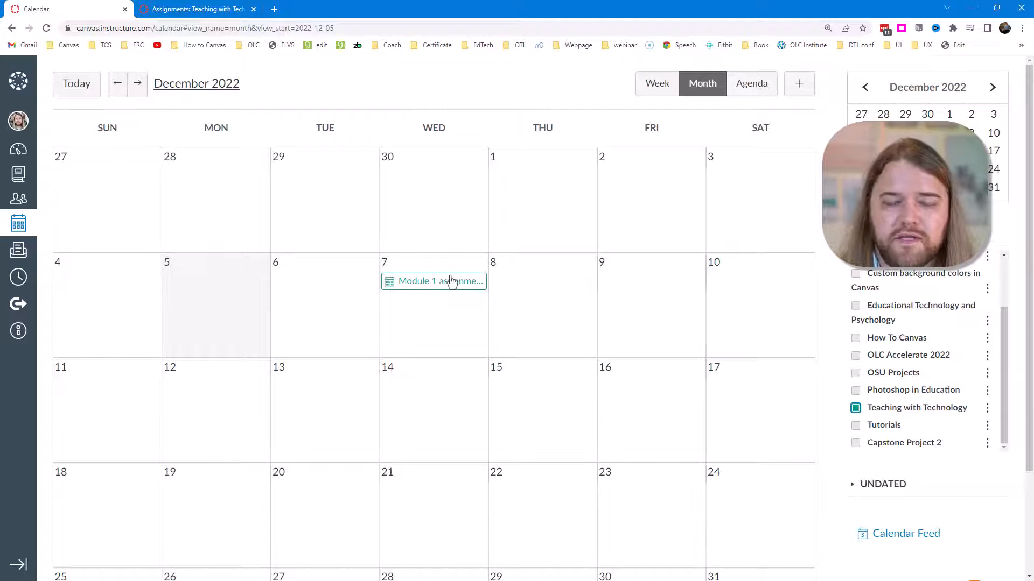
pyautogui.moveTo(451, 285)
pyautogui.mouseDown()
pyautogui.moveTo(748, 283)
pyautogui.moveTo(464, 293)
pyautogui.mouseUp()
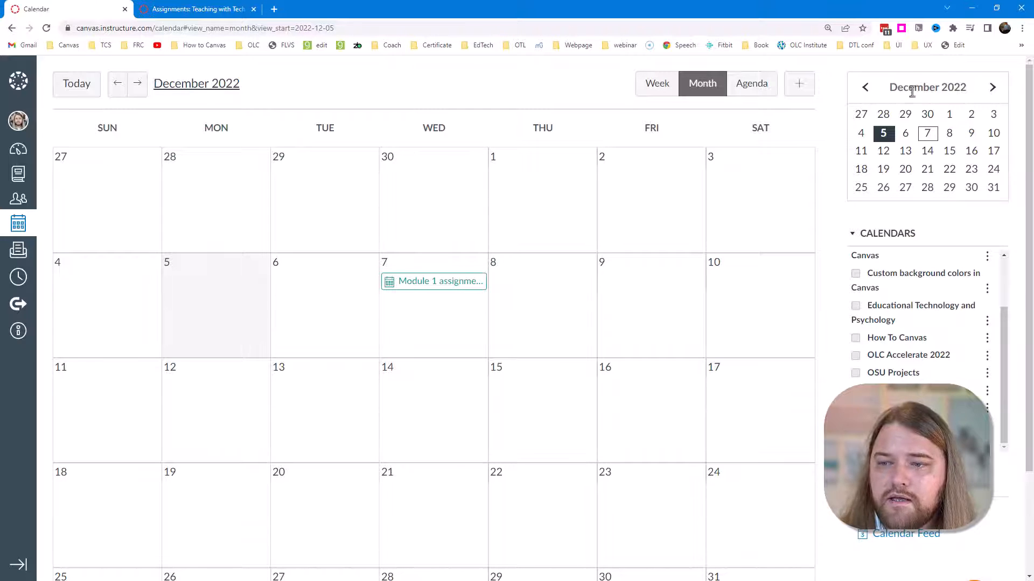
pyautogui.click(991, 87)
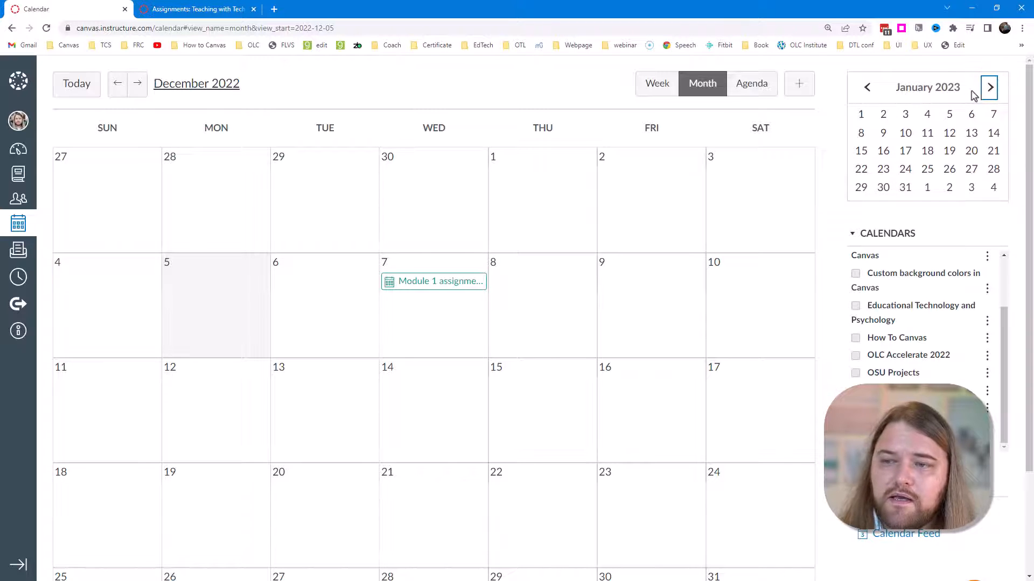
pyautogui.click(898, 87)
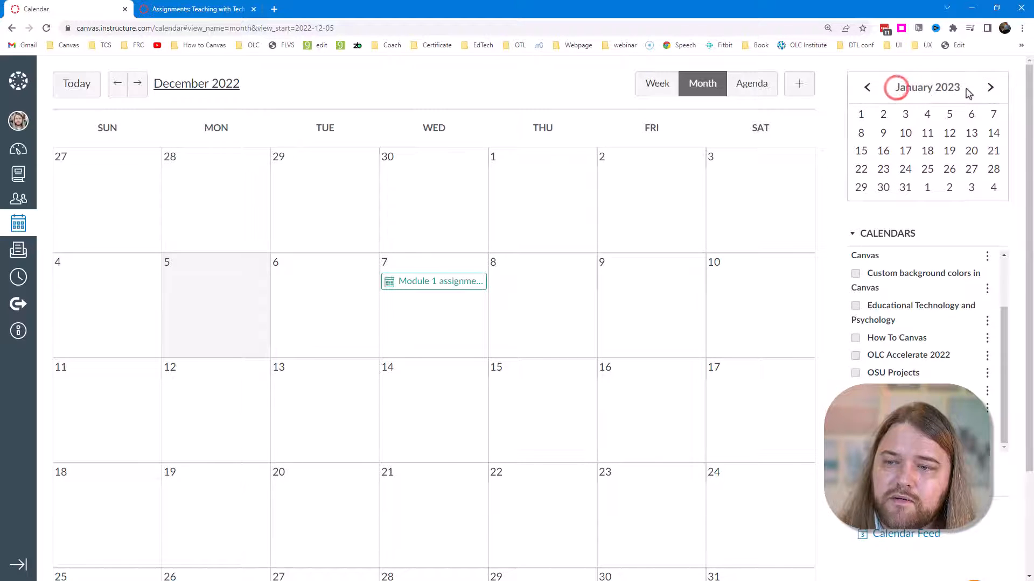
pyautogui.moveTo(438, 285); pyautogui.dragTo(906, 135)
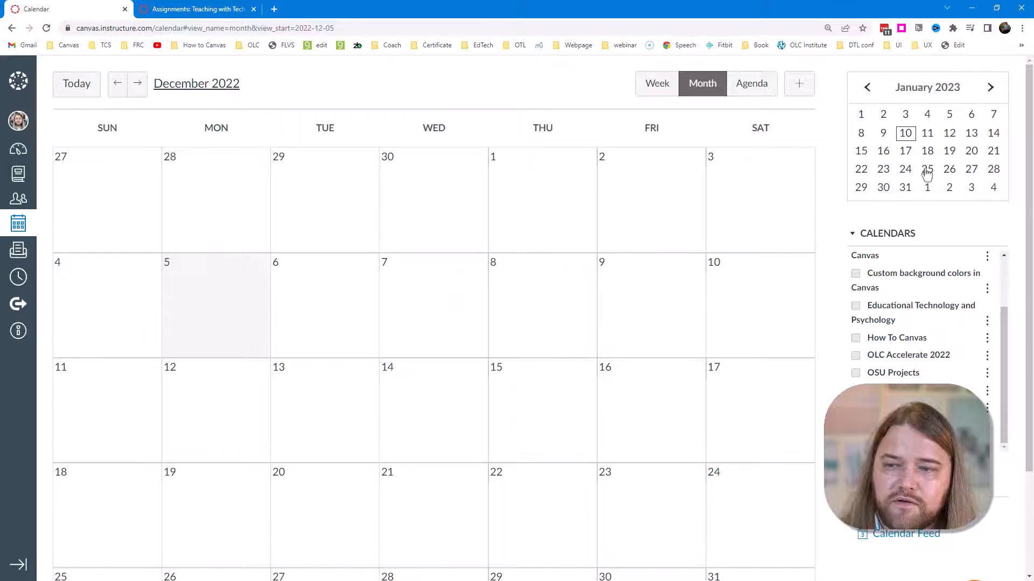
pyautogui.click(905, 133)
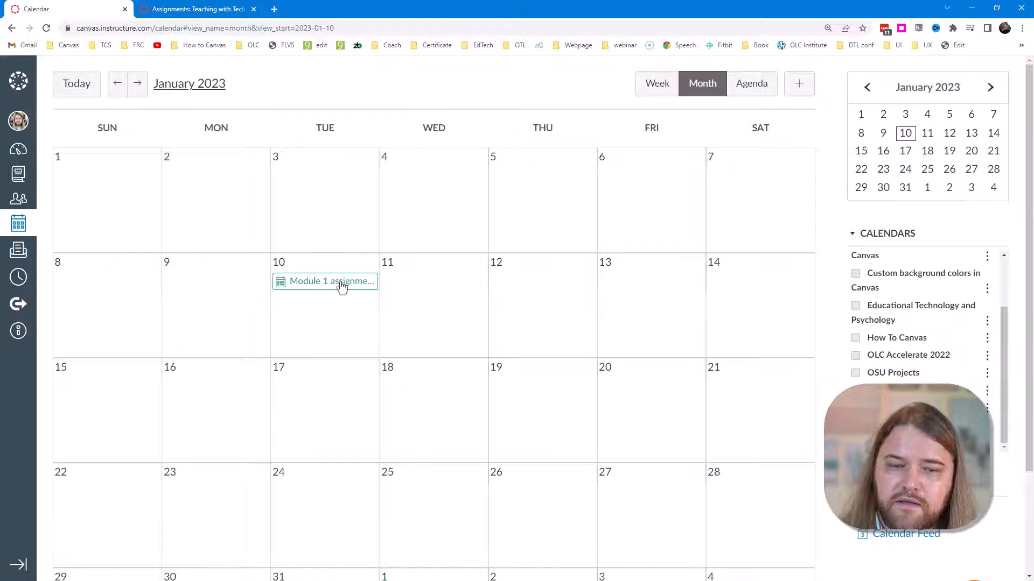
# Move the Module 1 assignment event from January back to December 6, 2022.
pyautogui.moveTo(340, 286)
pyautogui.mouseDown()
pyautogui.moveTo(201, 203)
pyautogui.moveTo(589, 187)
pyautogui.moveTo(521, 231)
pyautogui.moveTo(329, 281)
pyautogui.mouseUp()
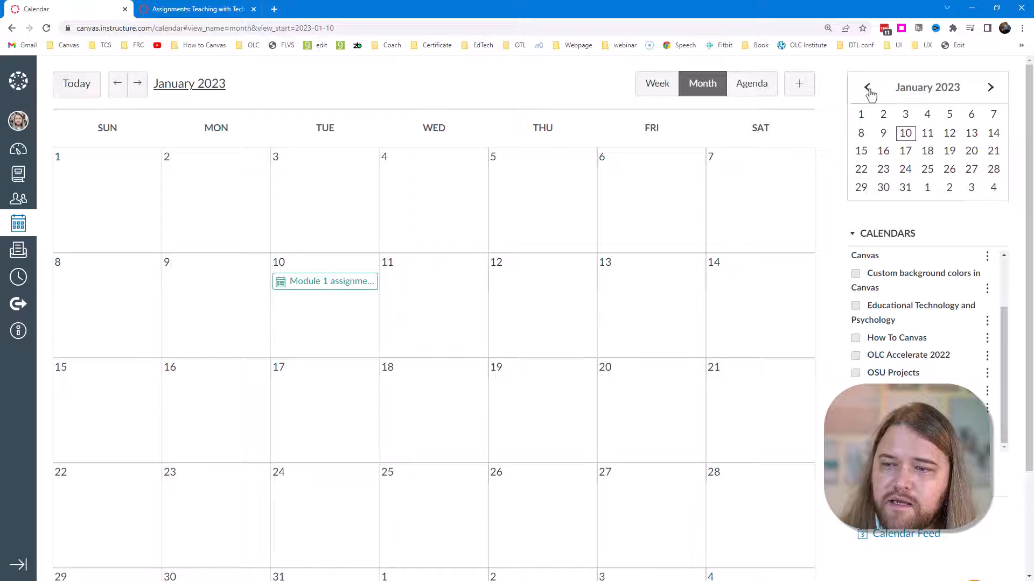
pyautogui.click(866, 88)
pyautogui.moveTo(298, 286); pyautogui.dragTo(903, 141)
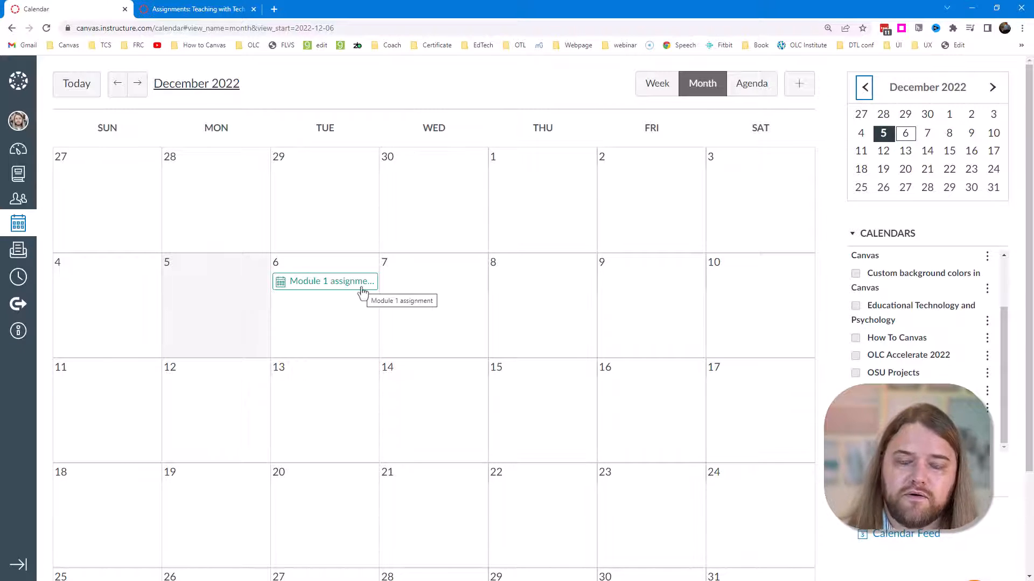
# Create an assignment titled "Module 1 Lab" due December 9, 2022 in the Teaching with Technology calendar.
pyautogui.click(637, 290)
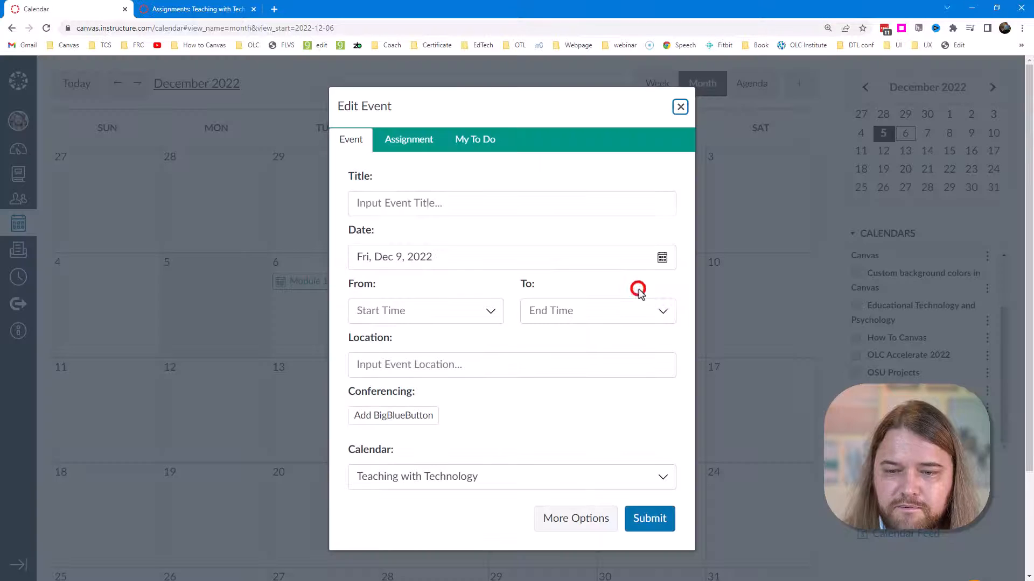
pyautogui.click(422, 204)
pyautogui.write('Module 1 Lab')
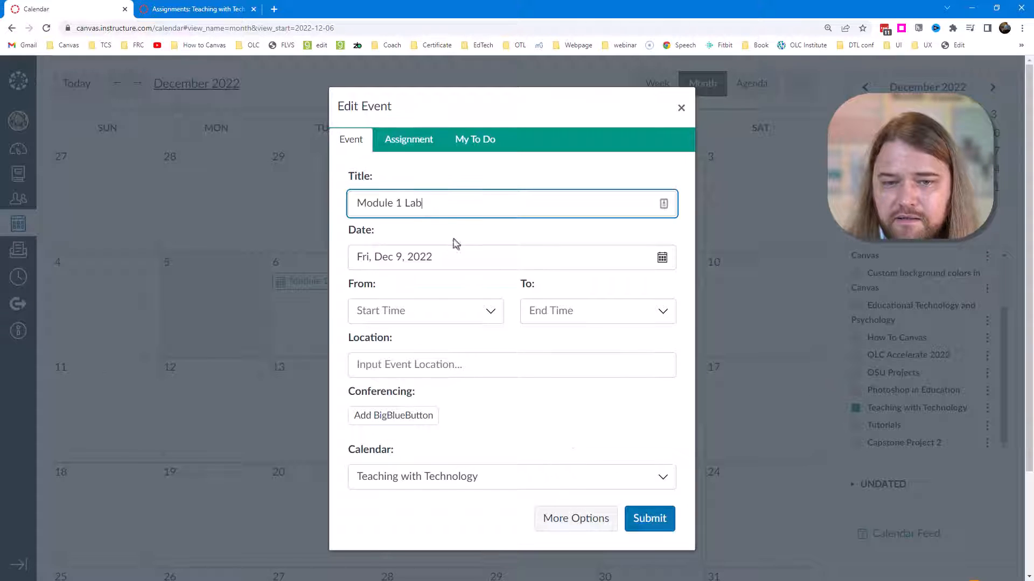
pyautogui.click(413, 141)
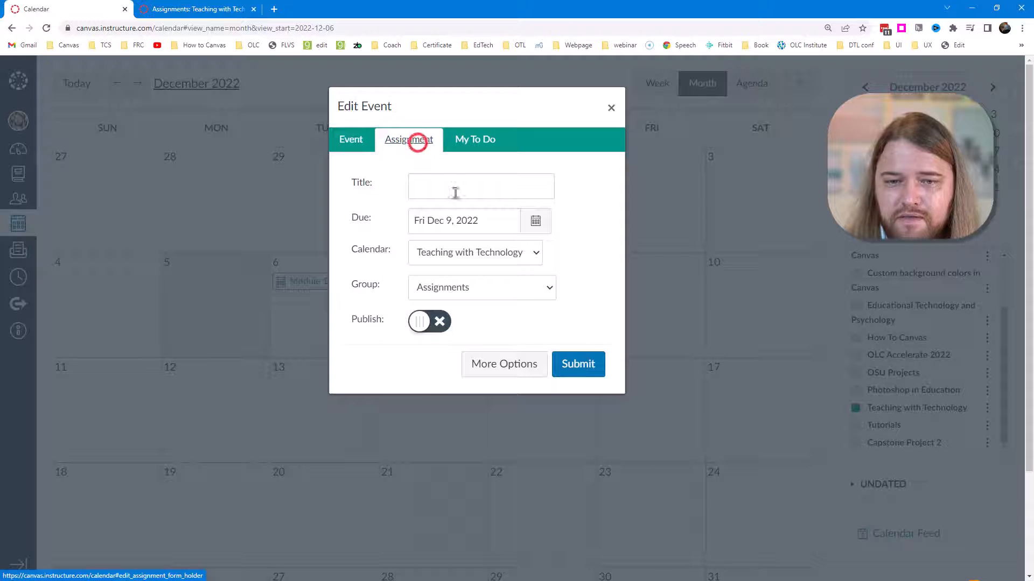
pyautogui.click(411, 192)
pyautogui.write('Module 1 Lab')
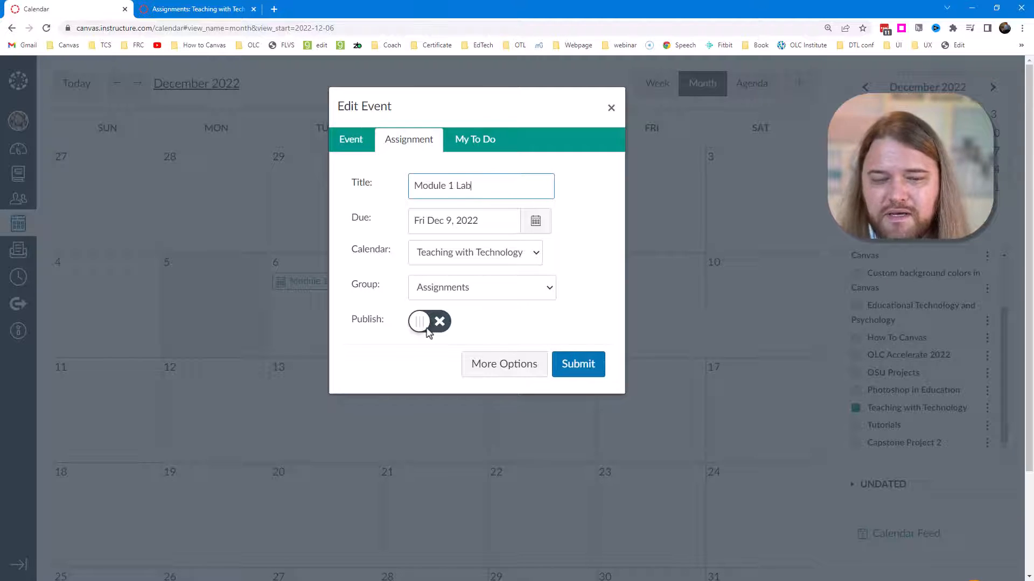
pyautogui.click(580, 368)
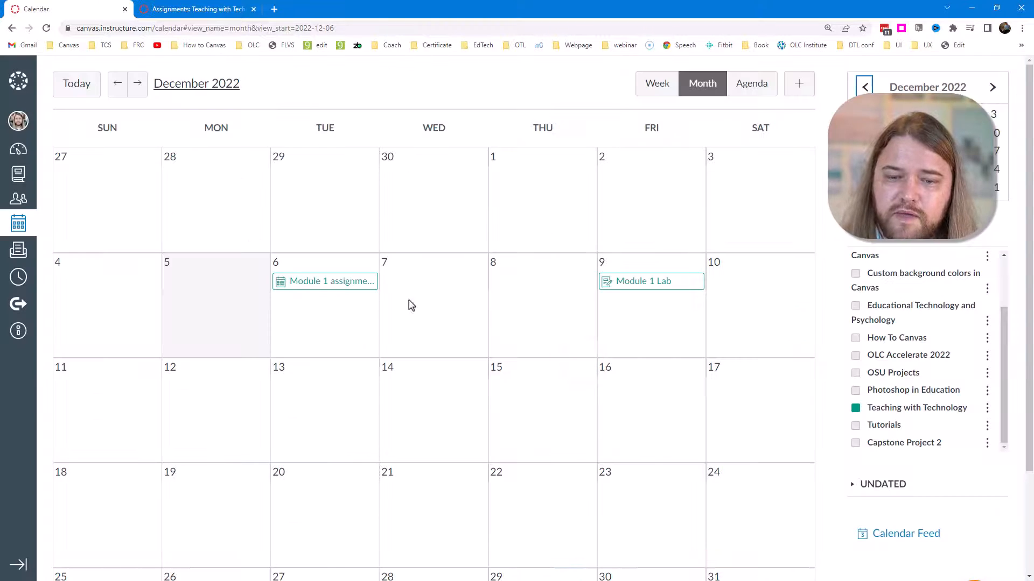
# Check the Module 1 assignment event's details on December 6 and delete the event.
pyautogui.click(319, 284)
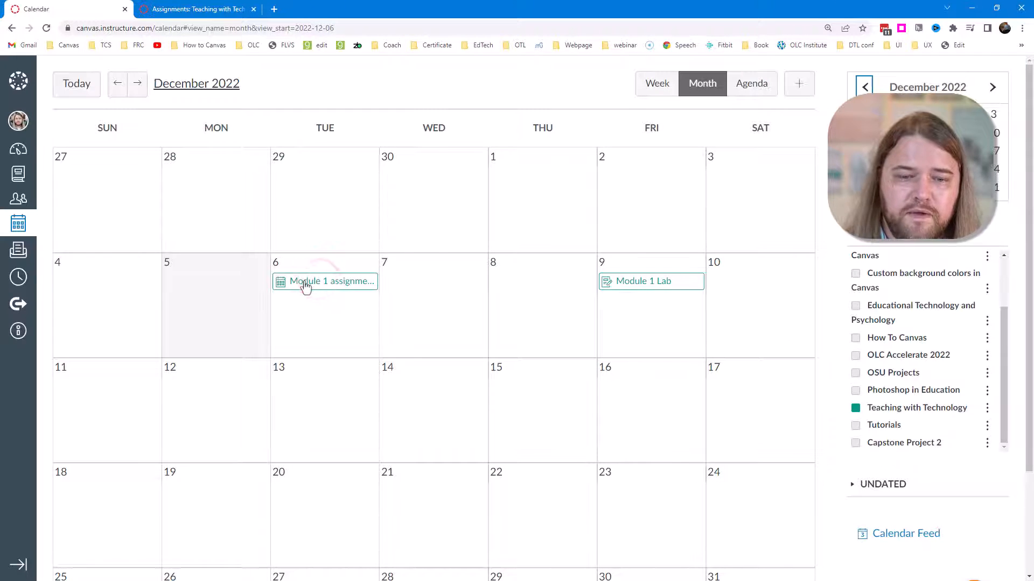
pyautogui.click(311, 278)
pyautogui.click(402, 257)
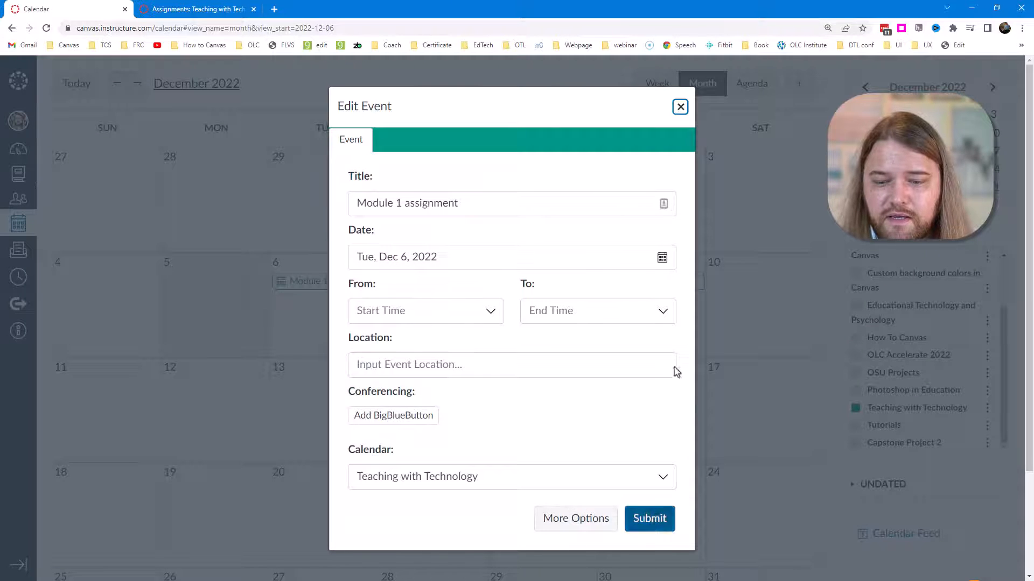
pyautogui.click(680, 106)
pyautogui.click(377, 250)
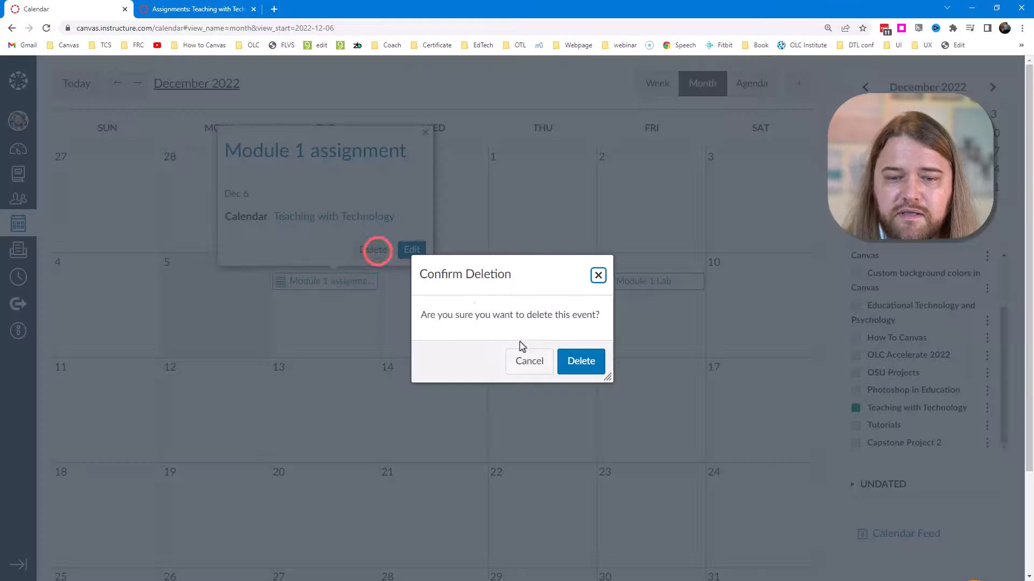
pyautogui.click(582, 360)
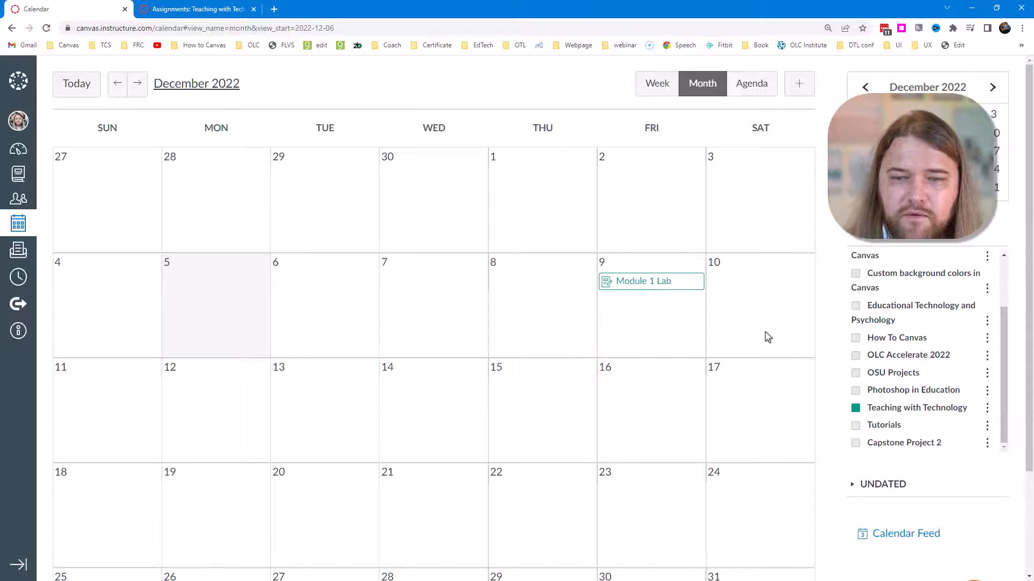
# Create an assignment titled "Module 1 Written Assignment" due December 6, 2022 in the Teaching with Technology calendar.
pyautogui.click(347, 305)
pyautogui.click(434, 144)
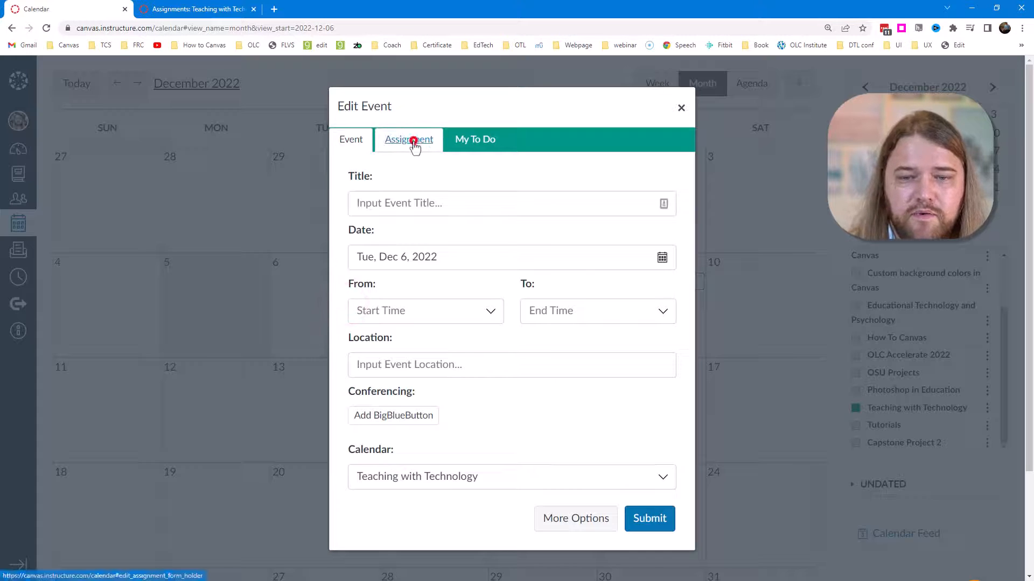
pyautogui.click(447, 188)
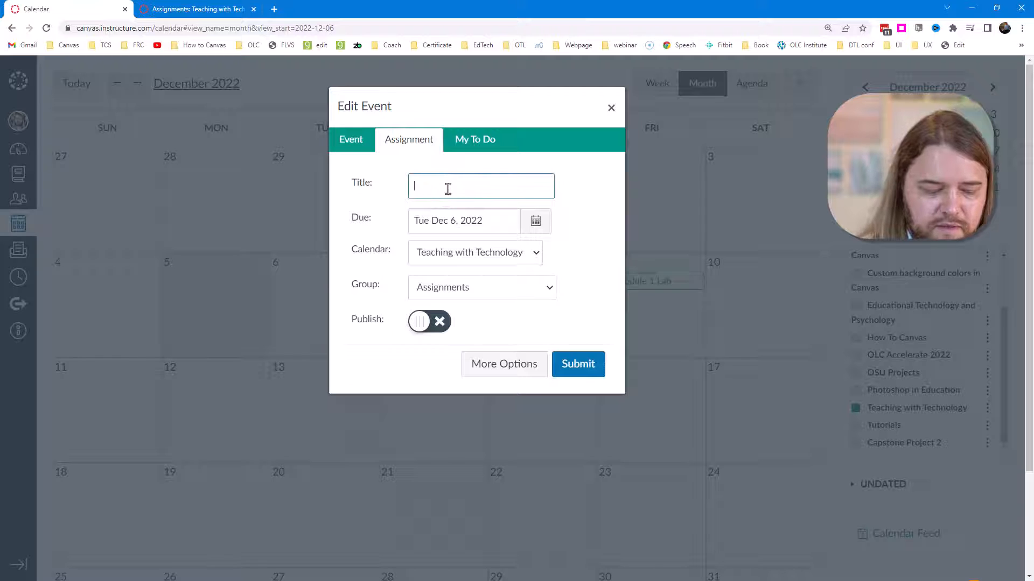
pyautogui.write('Module 1 w')
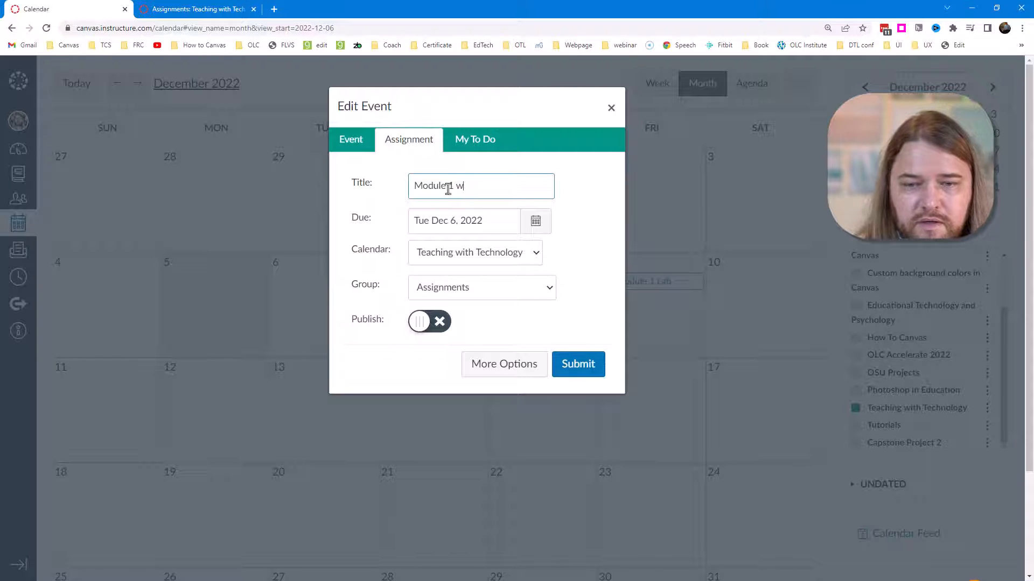
pyautogui.press('BackSpace')
pyautogui.write('Written')
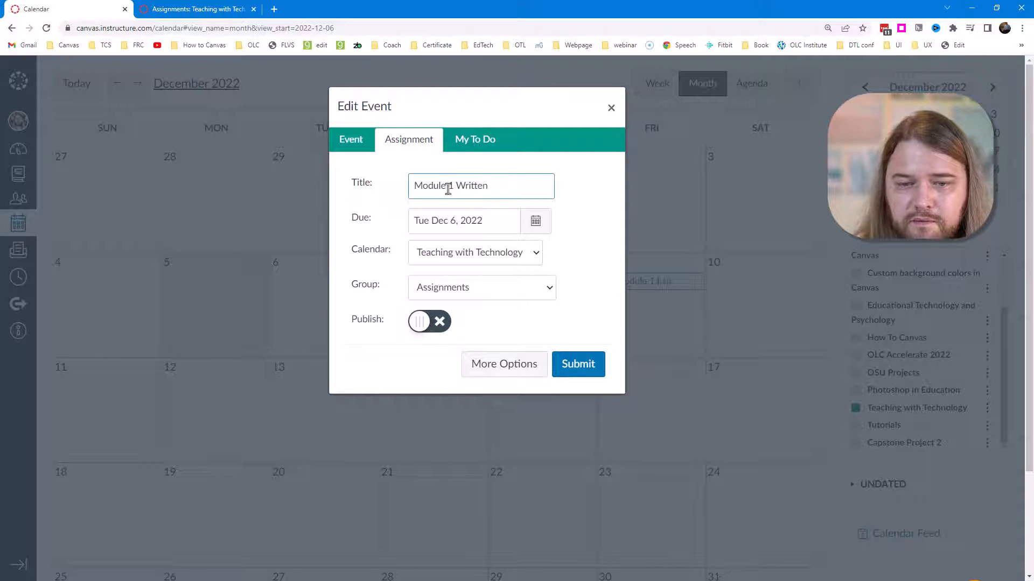
pyautogui.write(' Assignment')
pyautogui.click(578, 364)
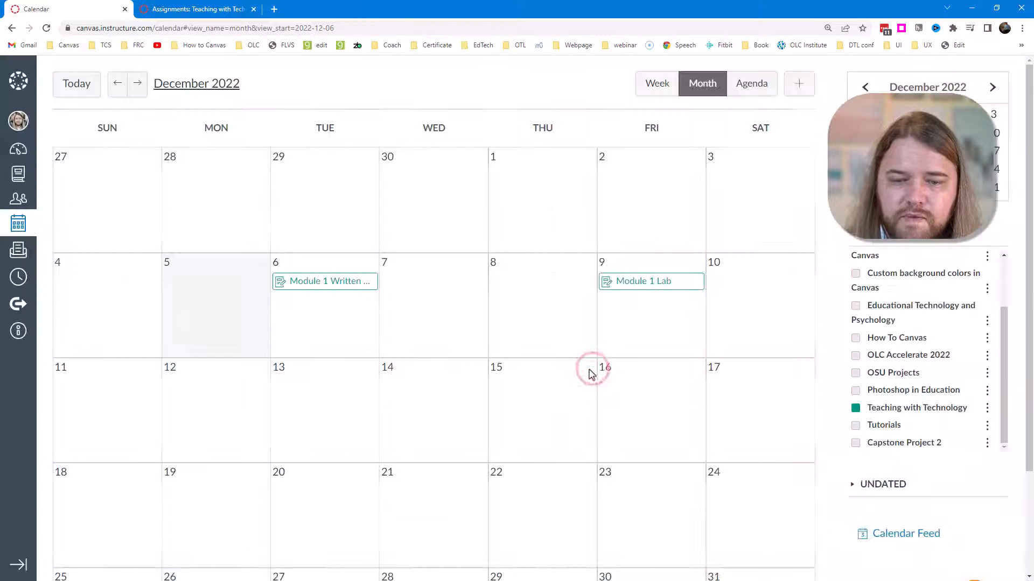
# Create an assignment titled "Module 1 Capstone" due December 11, 2022 in the Teaching with Technology calendar.
pyautogui.click(102, 391)
pyautogui.click(409, 204)
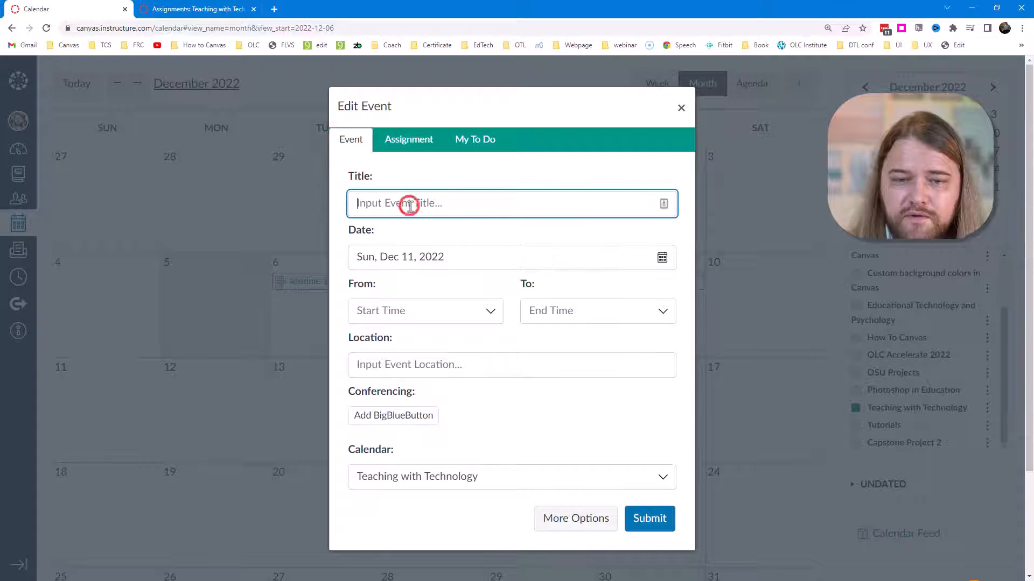
pyautogui.click(403, 141)
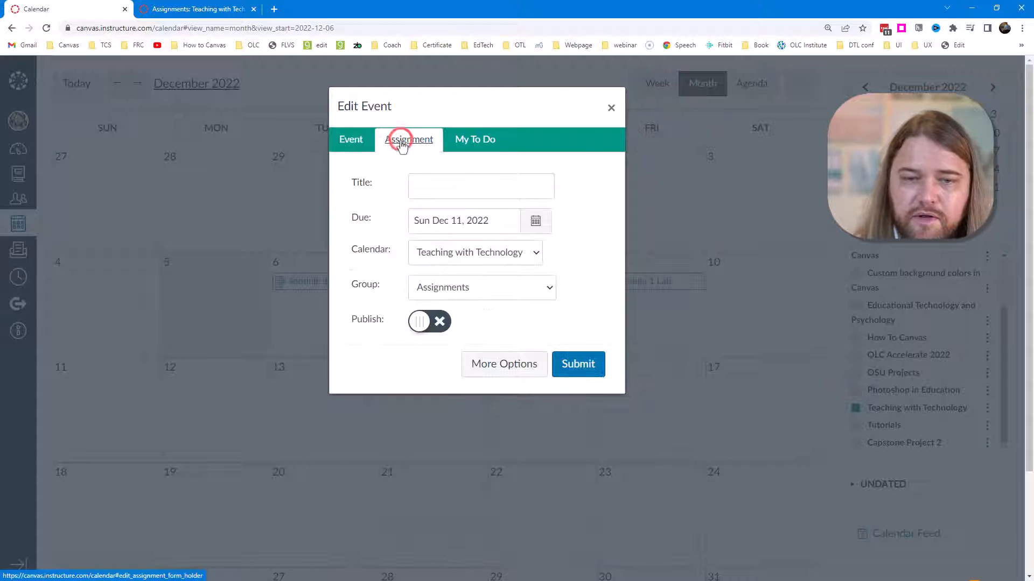
pyautogui.click(436, 185)
pyautogui.write('Capstone')
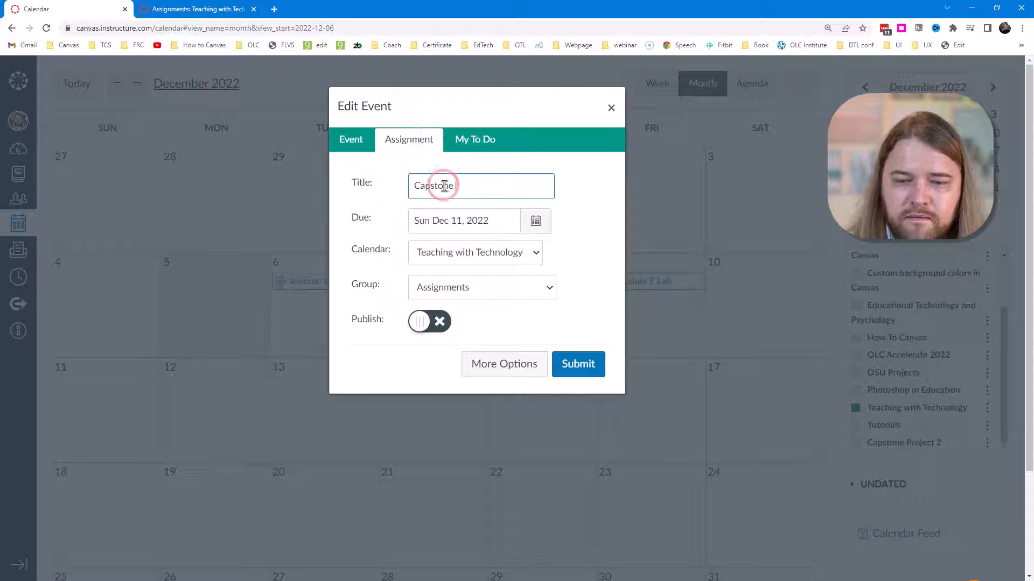
pyautogui.click(414, 186)
pyautogui.write('Module 1')
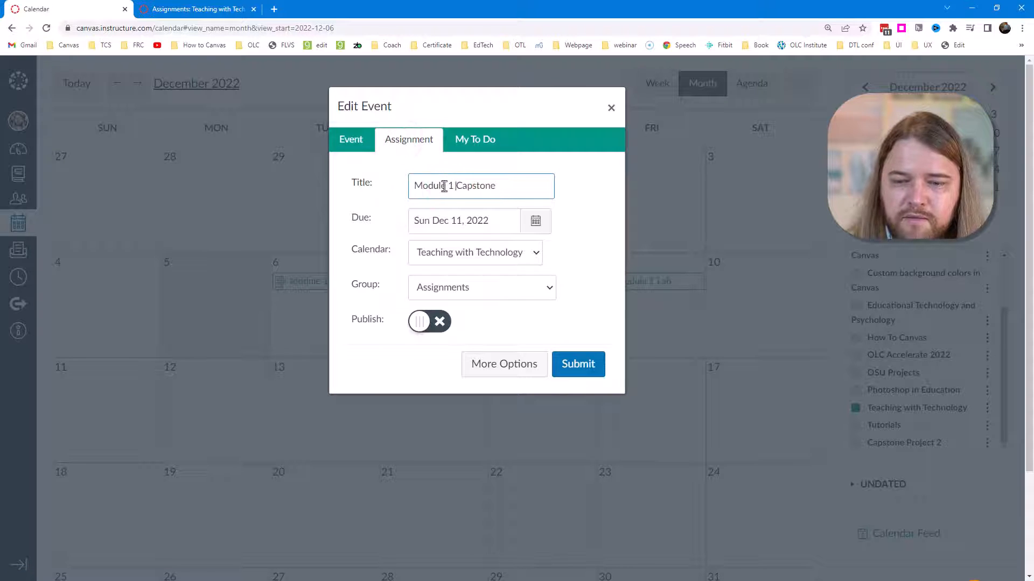
pyautogui.click(569, 364)
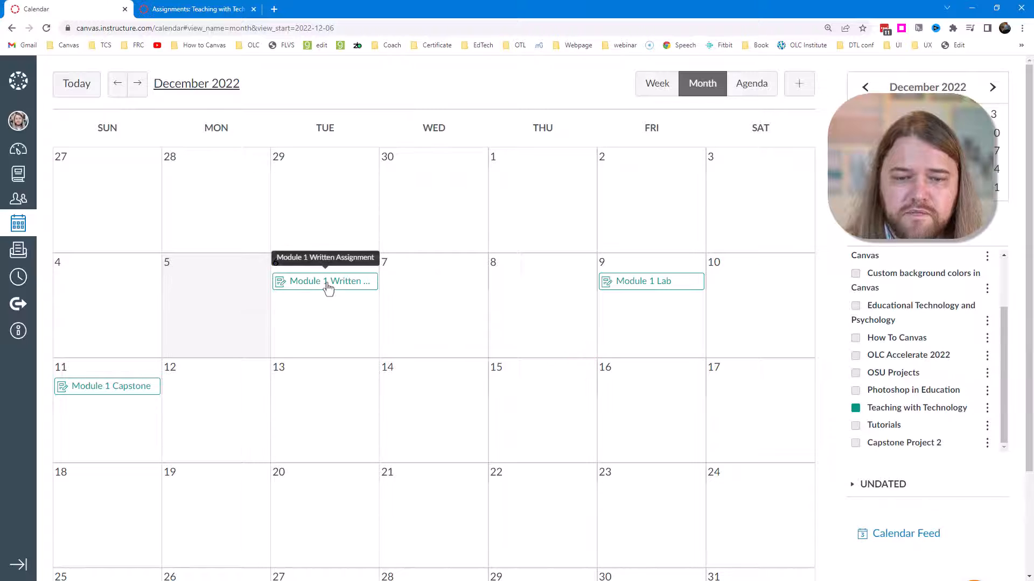
# Move the Module 1 Written Assignment event to December 7 and return it to December 6.
pyautogui.moveTo(635, 292)
pyautogui.mouseDown()
pyautogui.moveTo(760, 288)
pyautogui.moveTo(637, 285)
pyautogui.mouseUp()
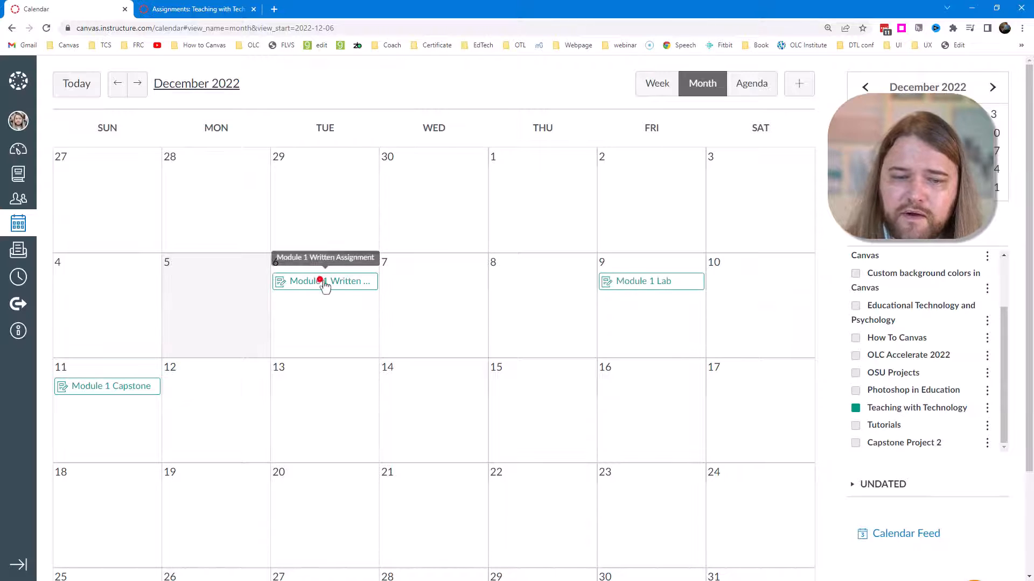
pyautogui.moveTo(321, 283); pyautogui.dragTo(453, 280)
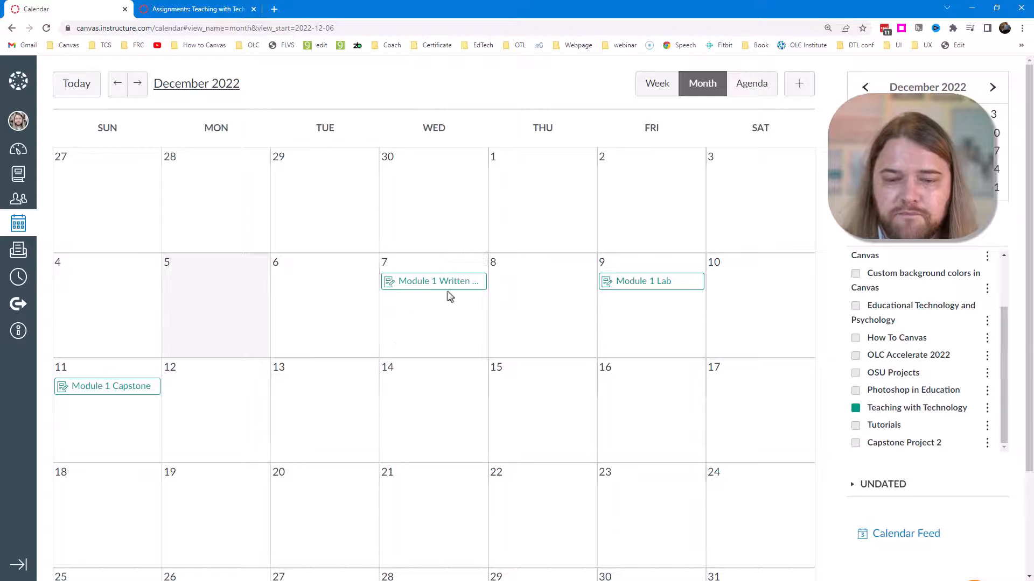
pyautogui.moveTo(417, 281); pyautogui.dragTo(341, 291)
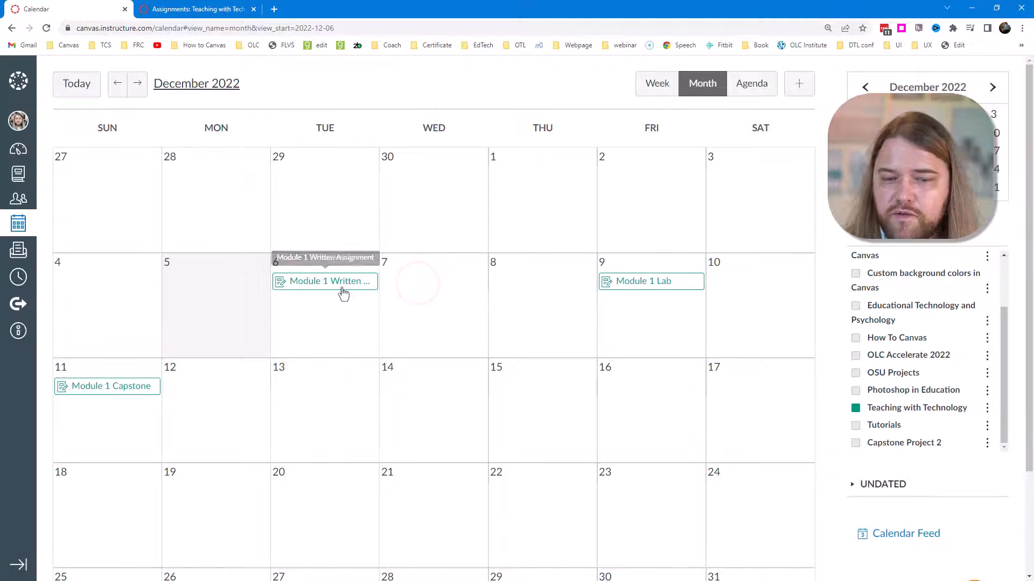
# Open the Module 1 Written Assignment from December 6 for full editing with all its options.
pyautogui.click(329, 286)
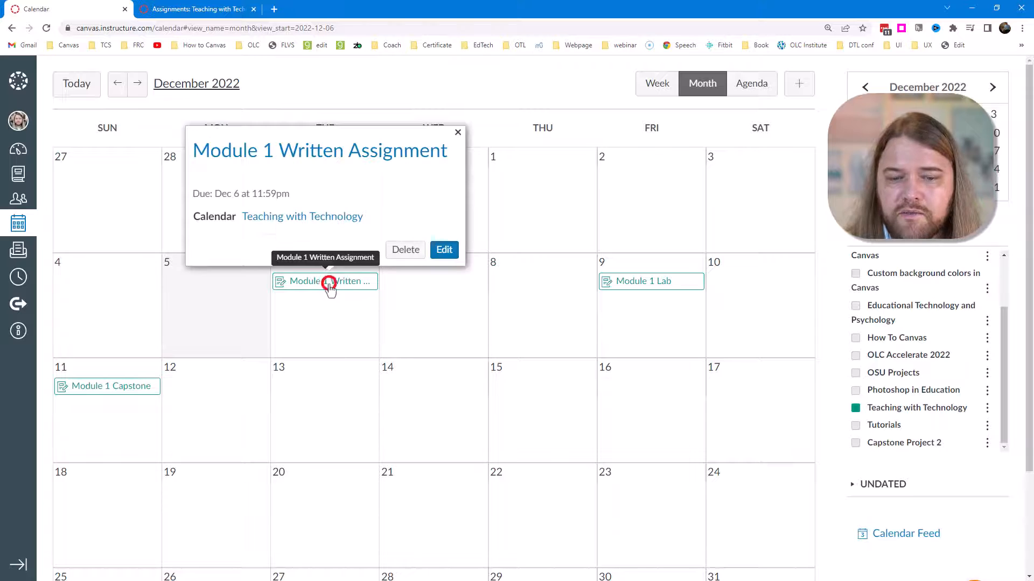
pyautogui.click(445, 250)
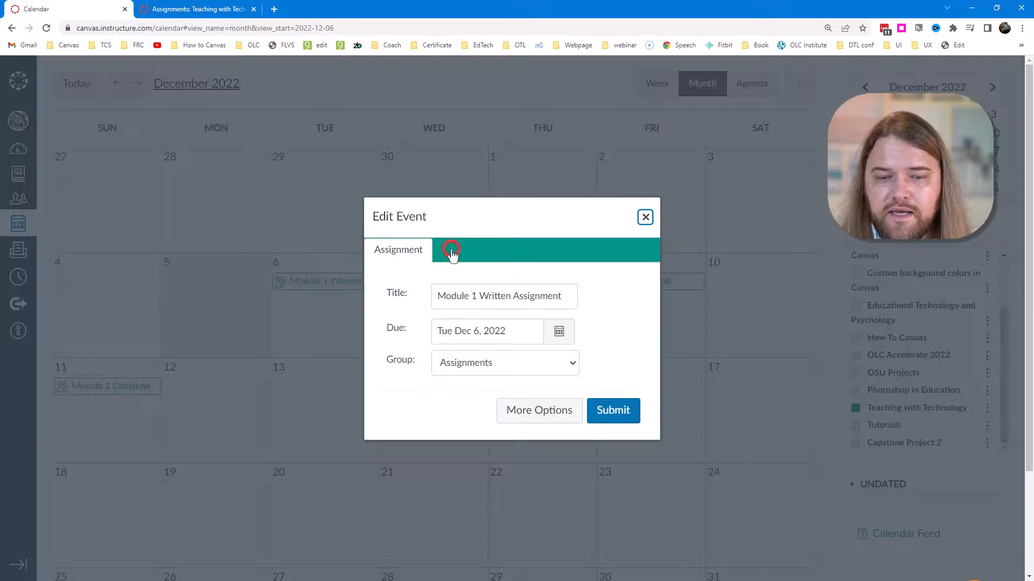
pyautogui.click(540, 416)
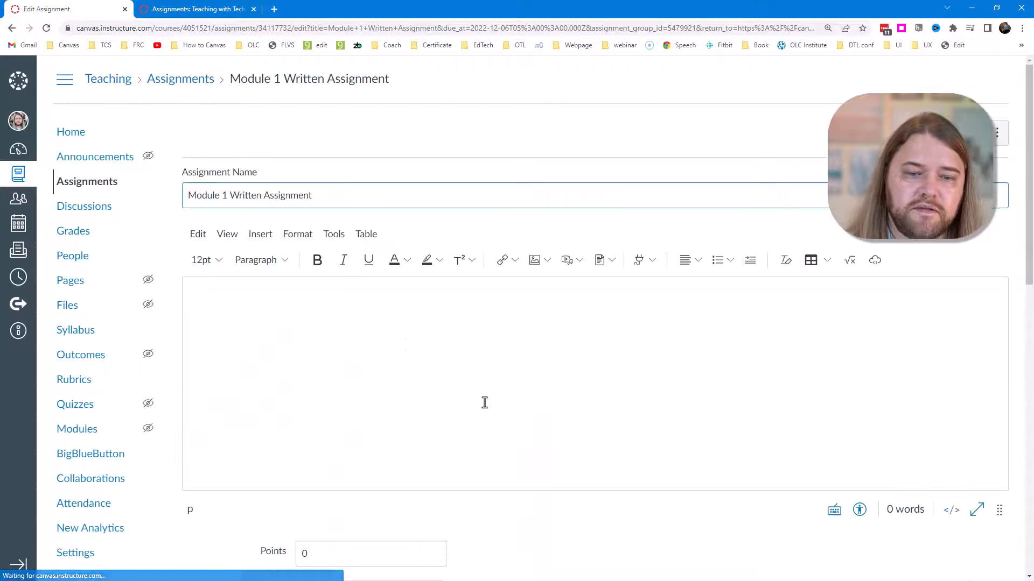
pyautogui.click(235, 305)
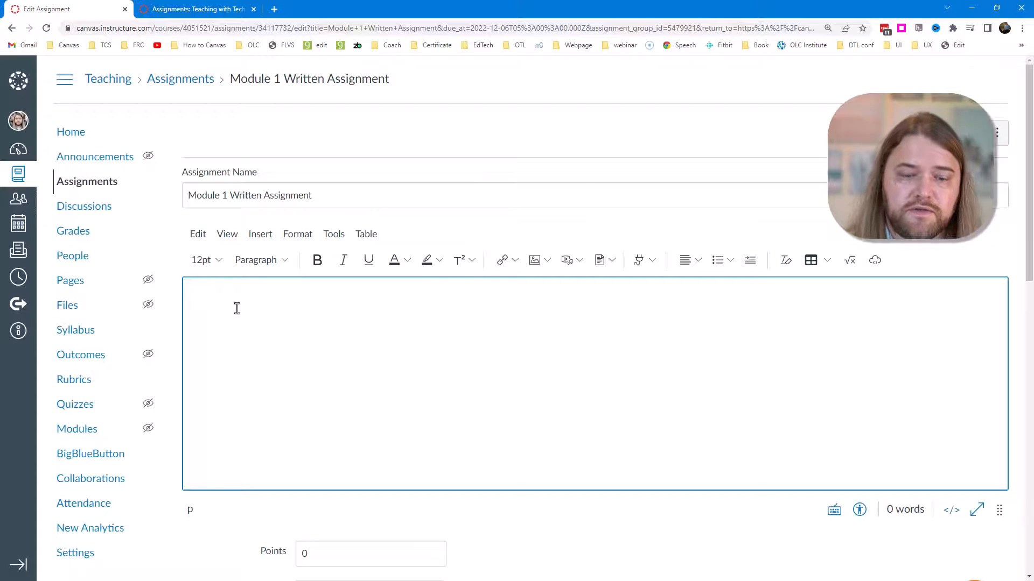
# Set the assignment's due time to 11:59 PM on December 6, 2022.
pyautogui.scroll(-7, 238, 315)
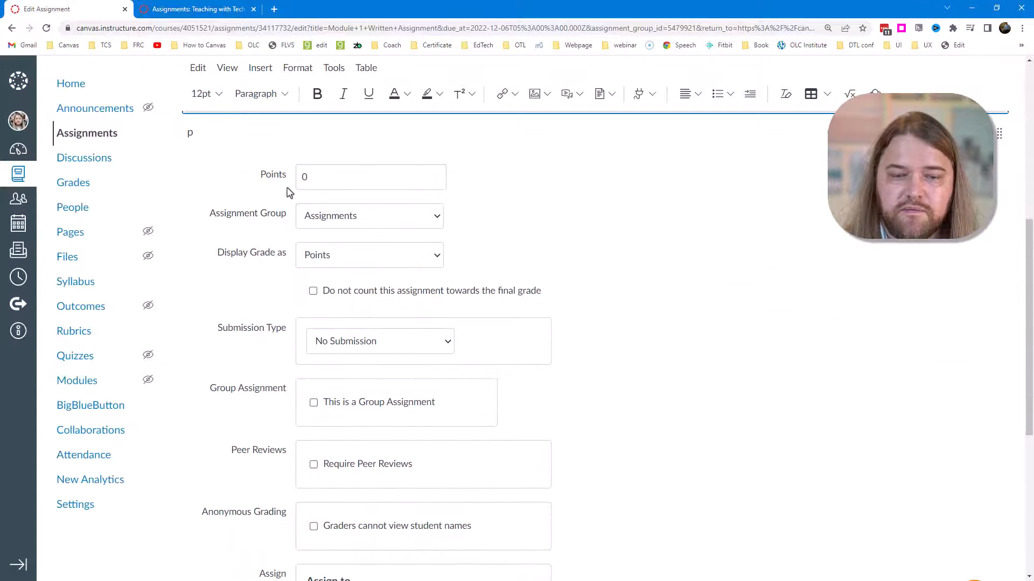
pyautogui.scroll(-4, 492, 296)
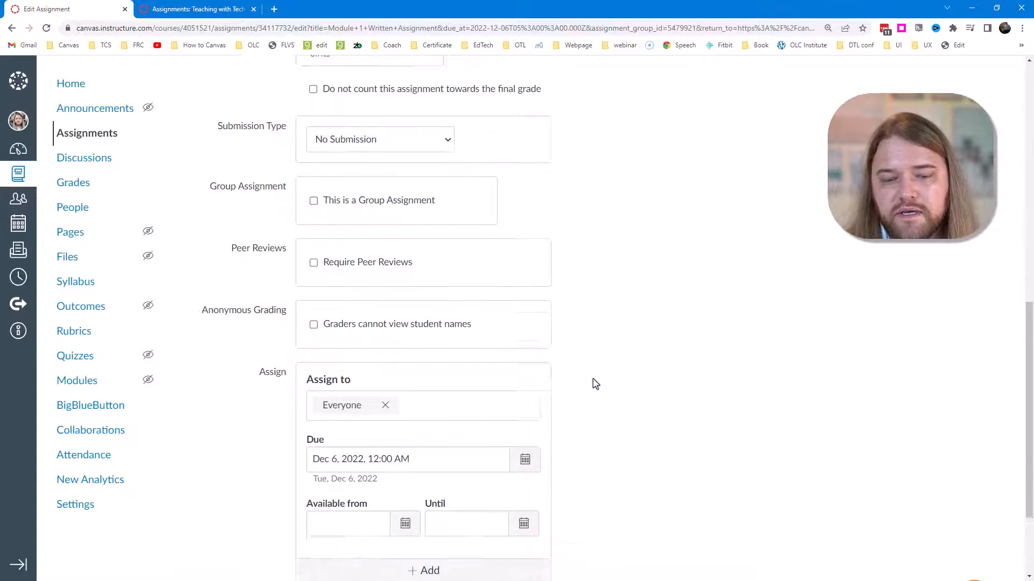
pyautogui.scroll(-1, 595, 383)
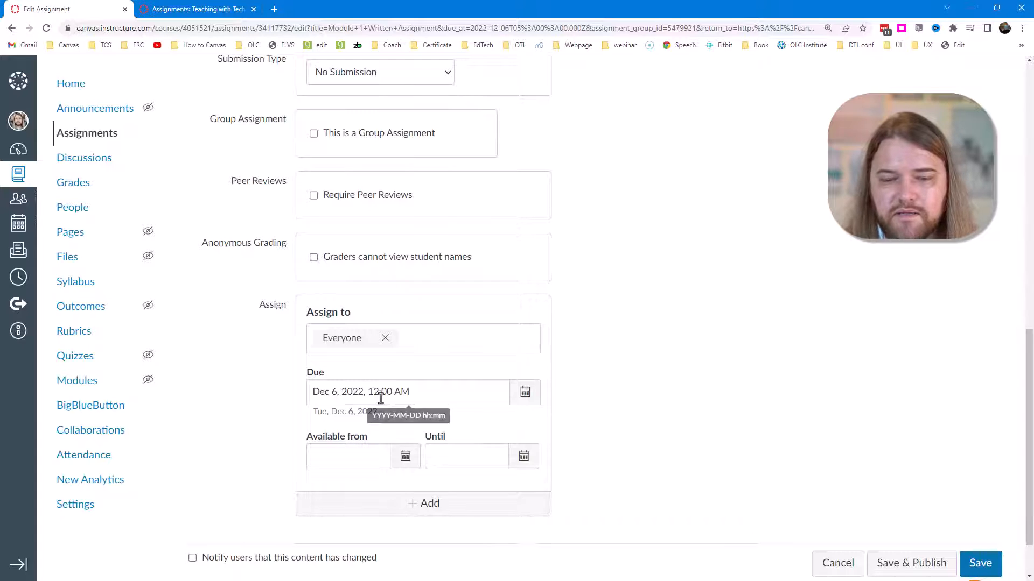
pyautogui.click(526, 392)
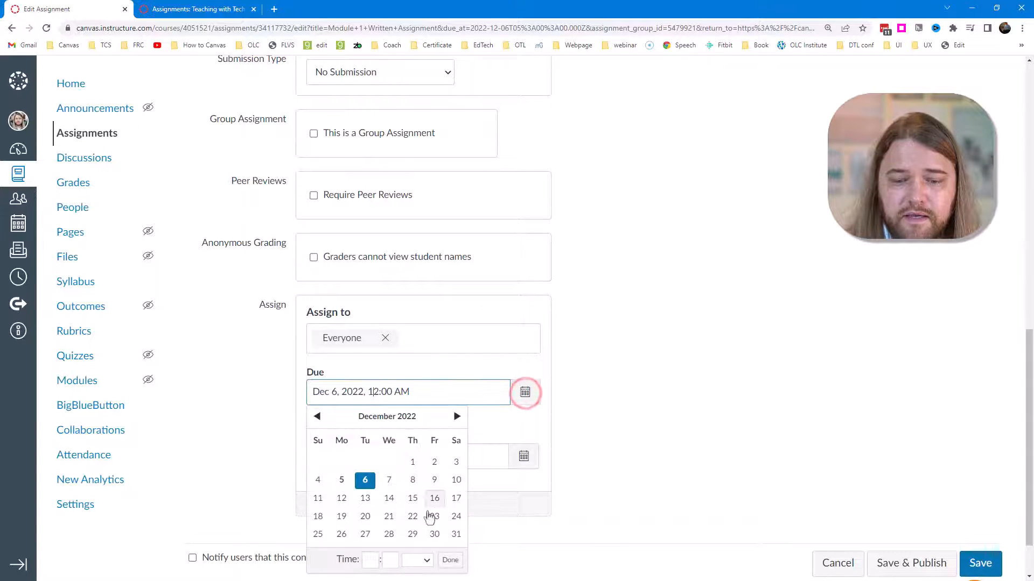
pyautogui.click(375, 560)
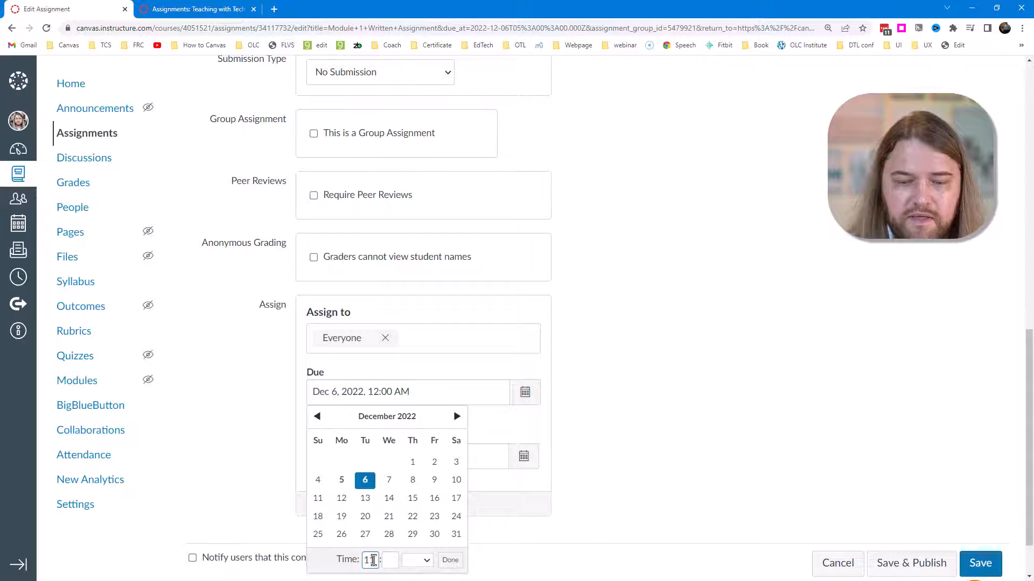
pyautogui.write('11')
pyautogui.press('Tab')
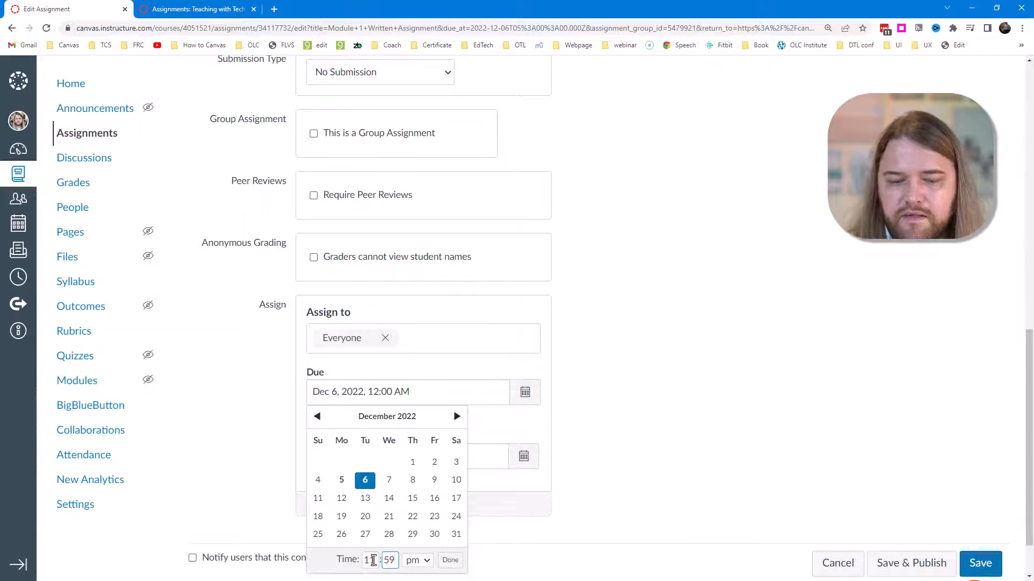
pyautogui.write('59')
pyautogui.click(450, 561)
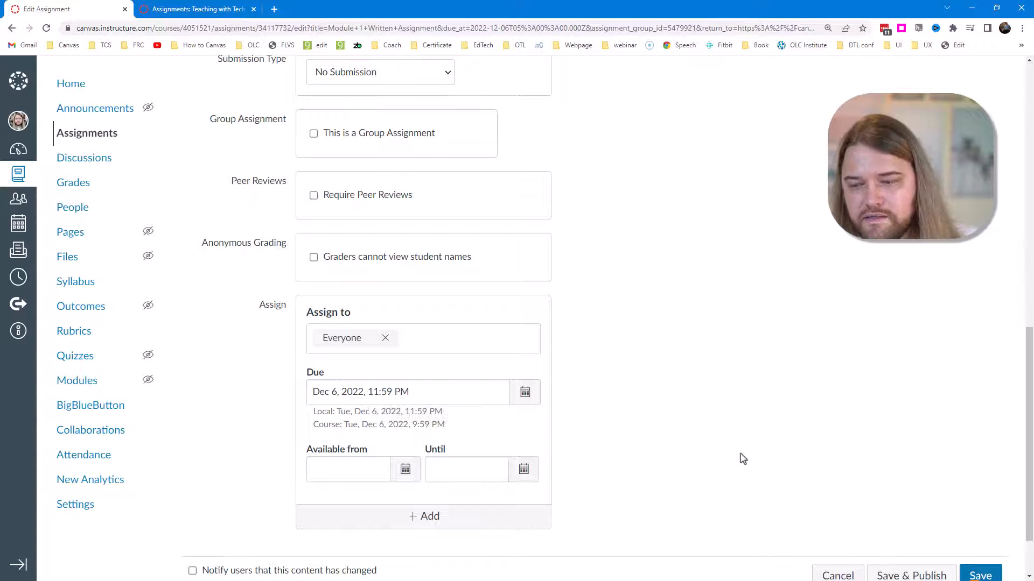
pyautogui.scroll(12, 706, 431)
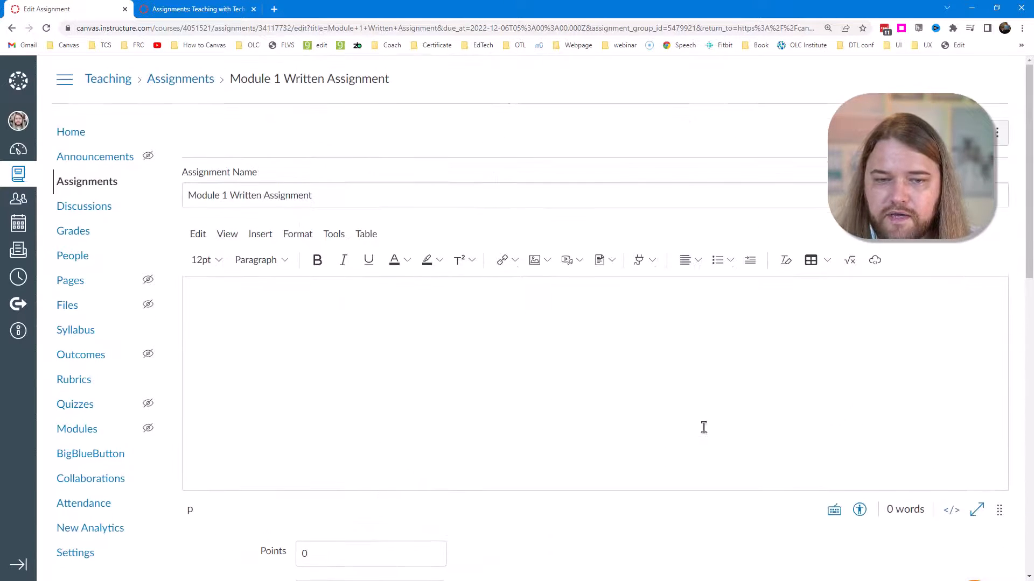
pyautogui.scroll(-9, 703, 427)
pyautogui.scroll(-5, 611, 296)
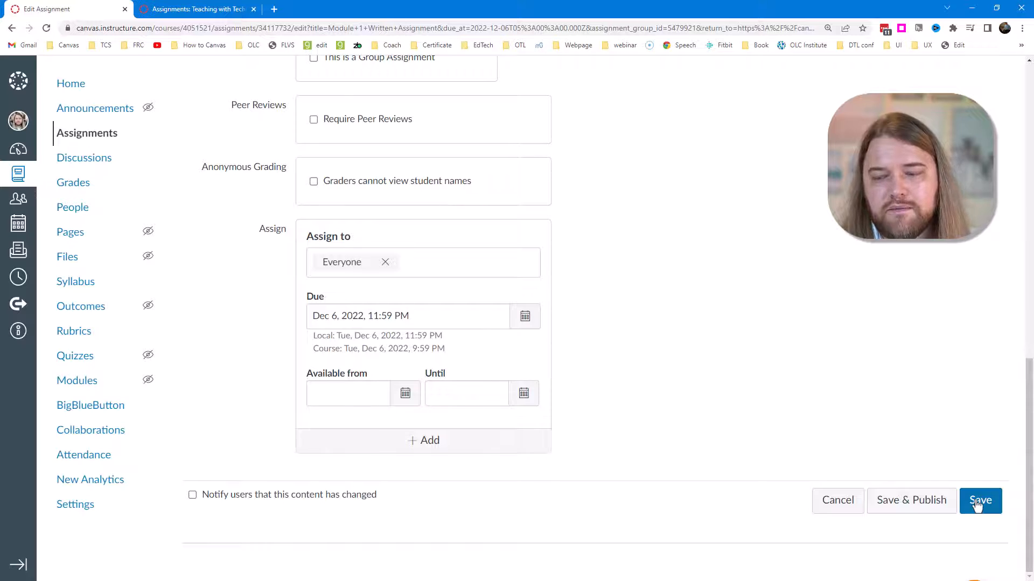
pyautogui.scroll(13, 627, 372)
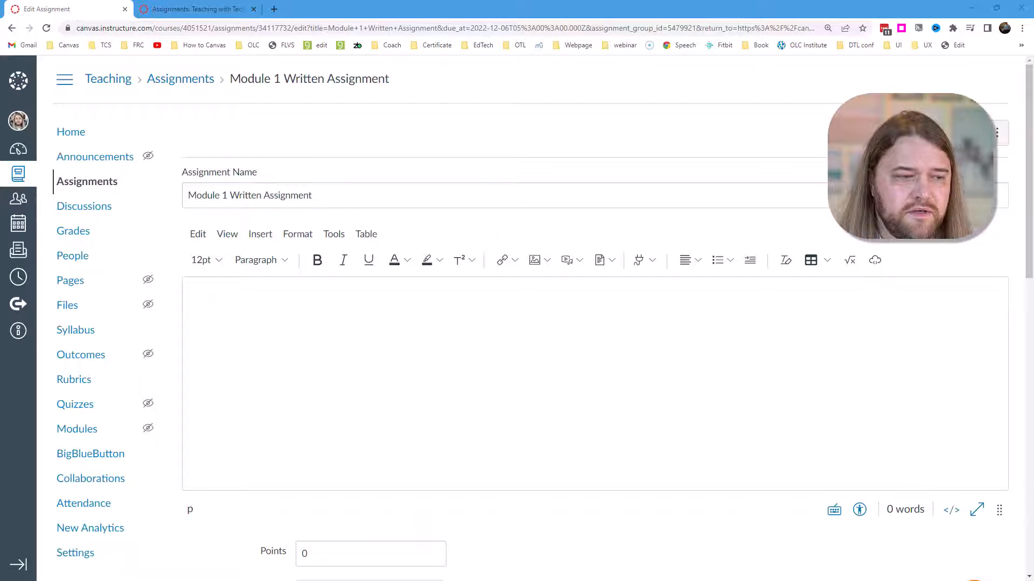
# Switch to the Word document with the assignment instructions, close its Navigation pane, and copy the entire content.
pyautogui.moveTo(1, 74); pyautogui.dragTo(587, 81)
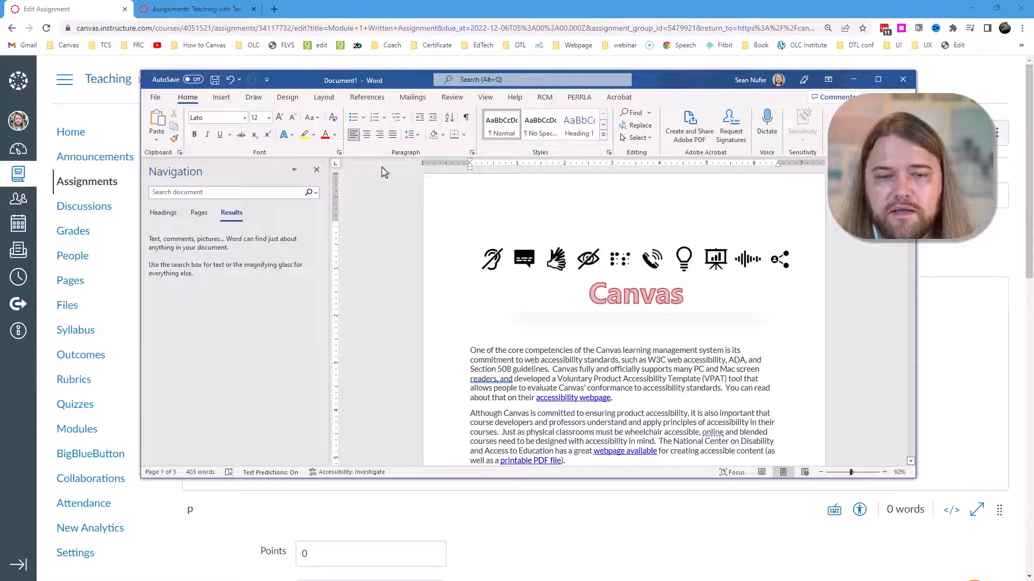
pyautogui.click(317, 169)
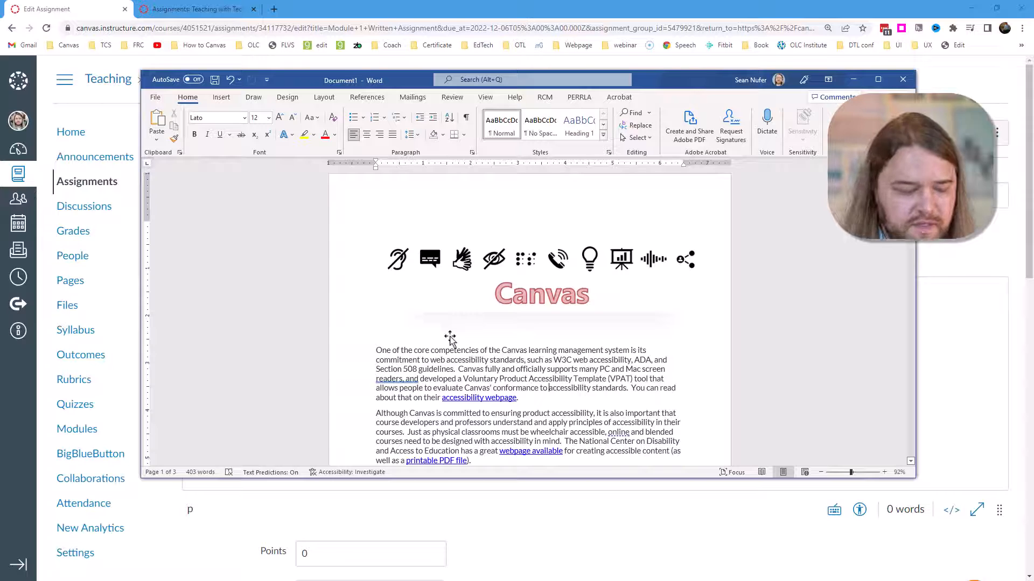
pyautogui.hotkey('ctrl', 'a')
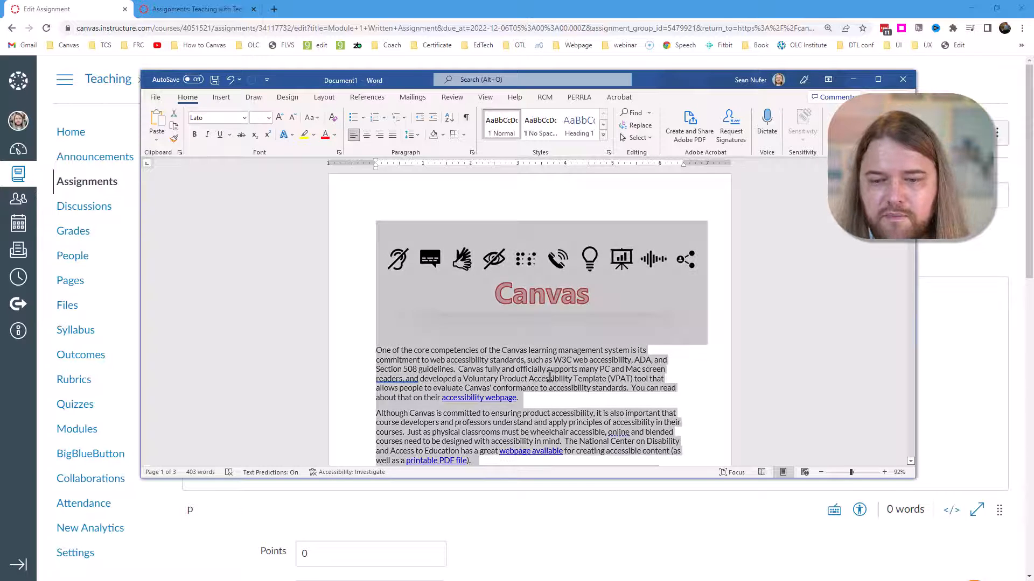
pyautogui.rightClick(551, 364)
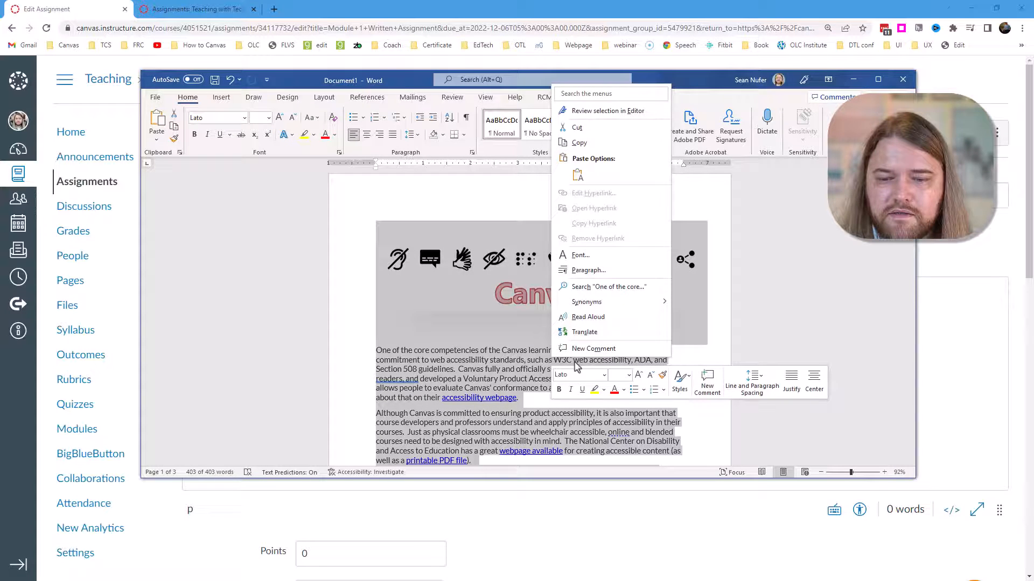
pyautogui.click(579, 142)
pyautogui.scroll(-8, 627, 339)
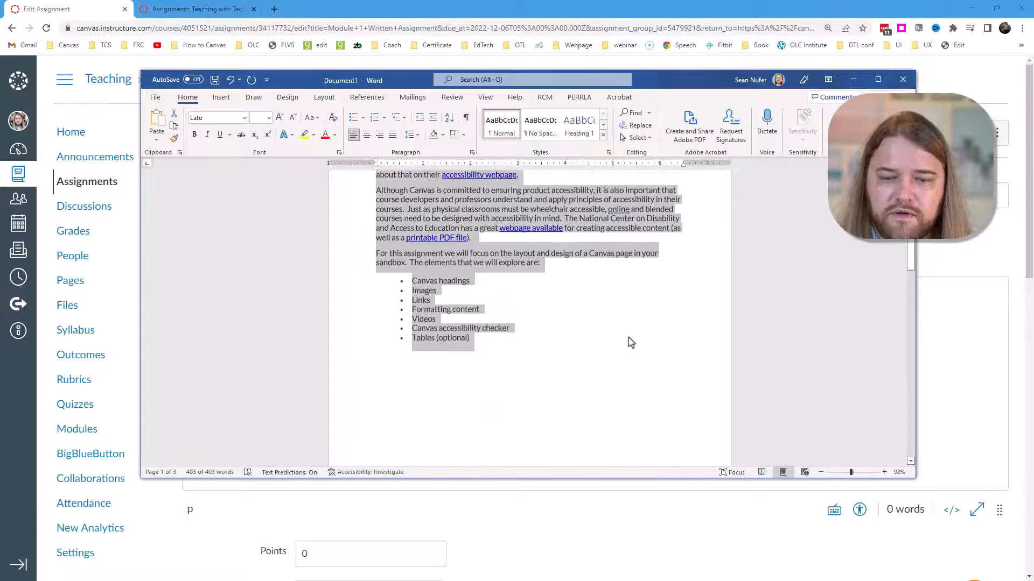
pyautogui.scroll(-8, 540, 312)
pyautogui.scroll(-10, 546, 317)
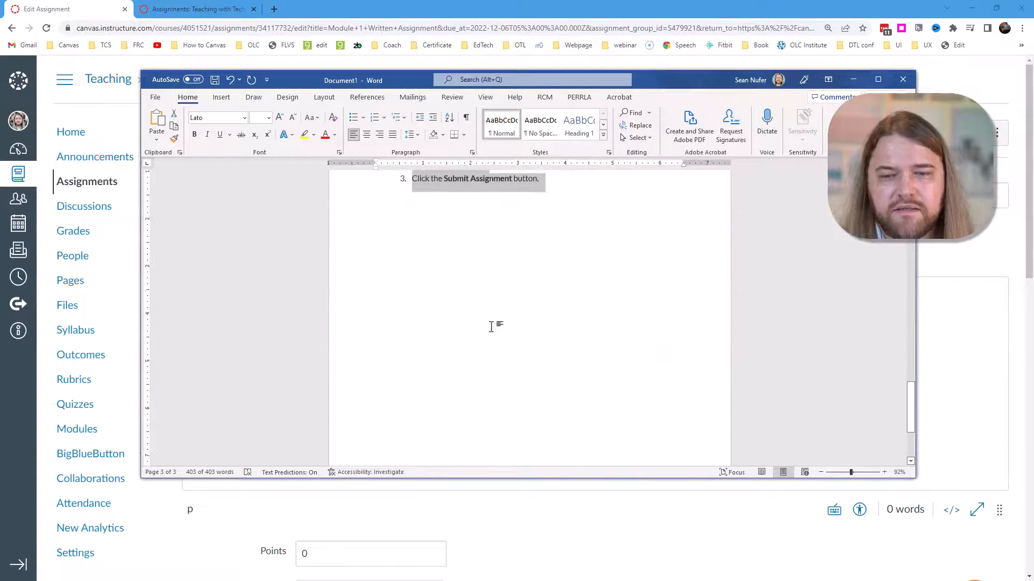
pyautogui.scroll(5, 549, 309)
pyautogui.click(492, 214)
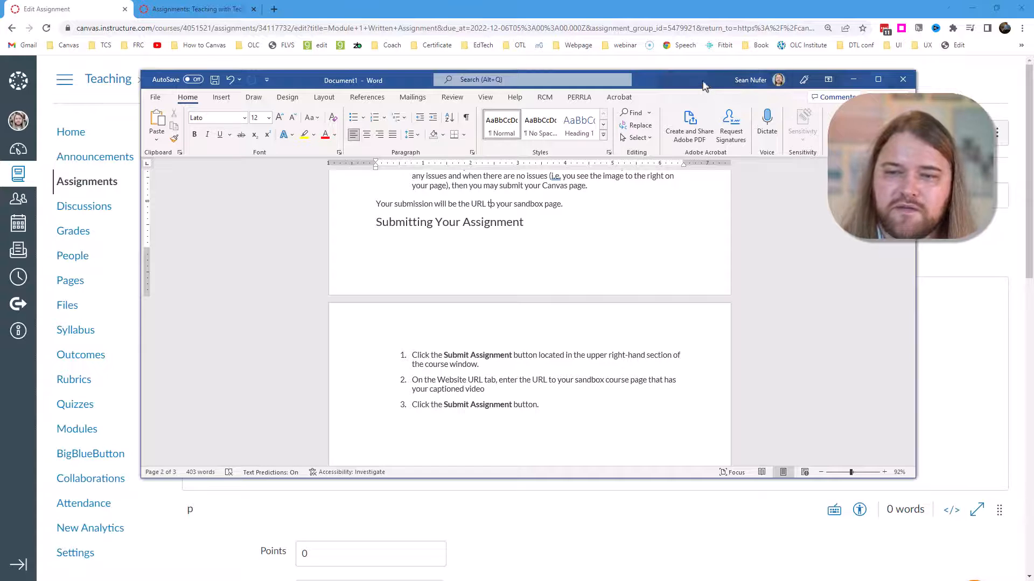
# Back on the Canvas assignment page, enlarge the description editor and paste the copied Word content into it.
pyautogui.moveTo(703, 81); pyautogui.dragTo(0, 185)
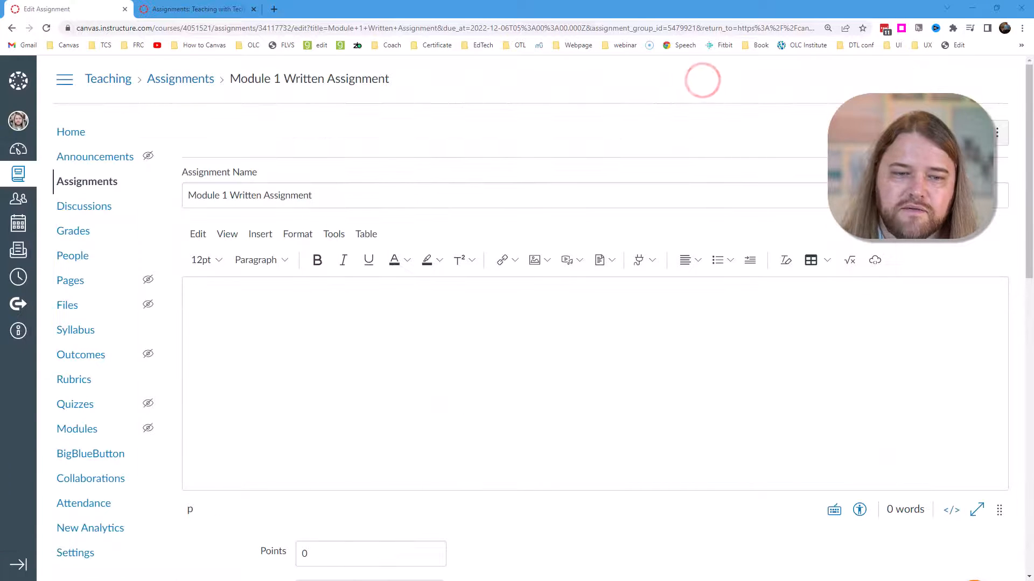
pyautogui.click(280, 323)
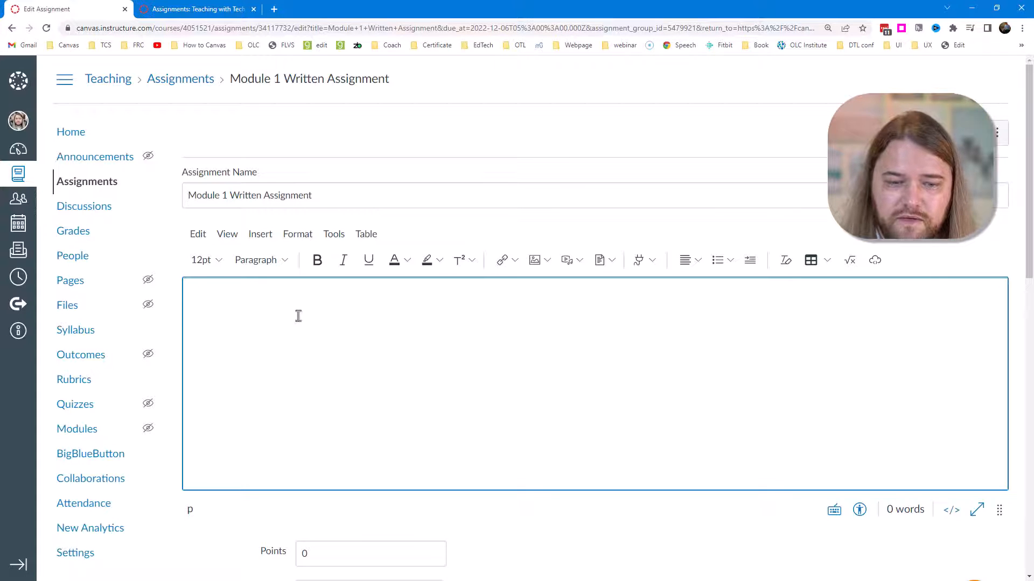
pyautogui.scroll(-2, 490, 337)
pyautogui.scroll(1, 485, 334)
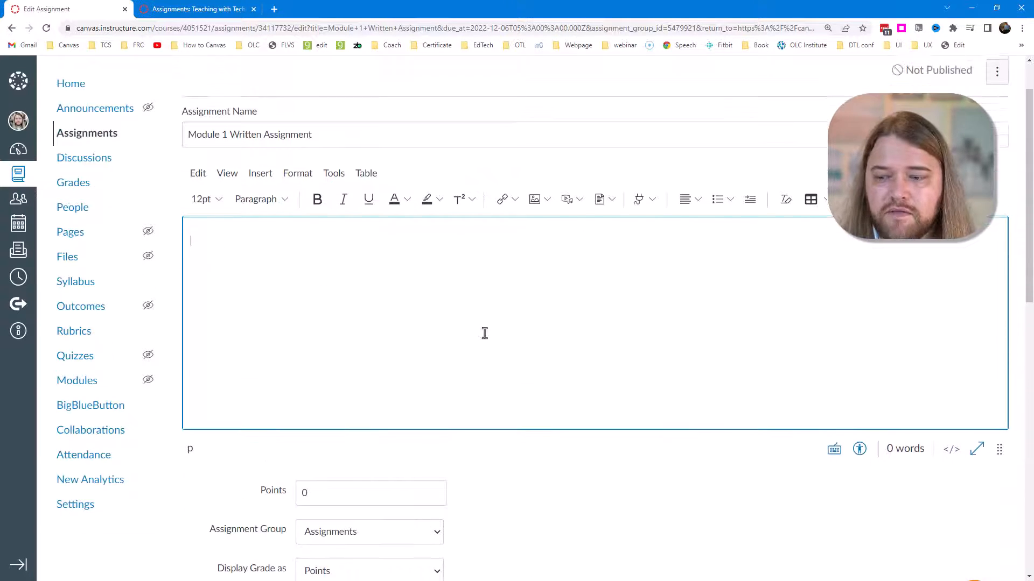
pyautogui.moveTo(999, 455); pyautogui.dragTo(999, 525)
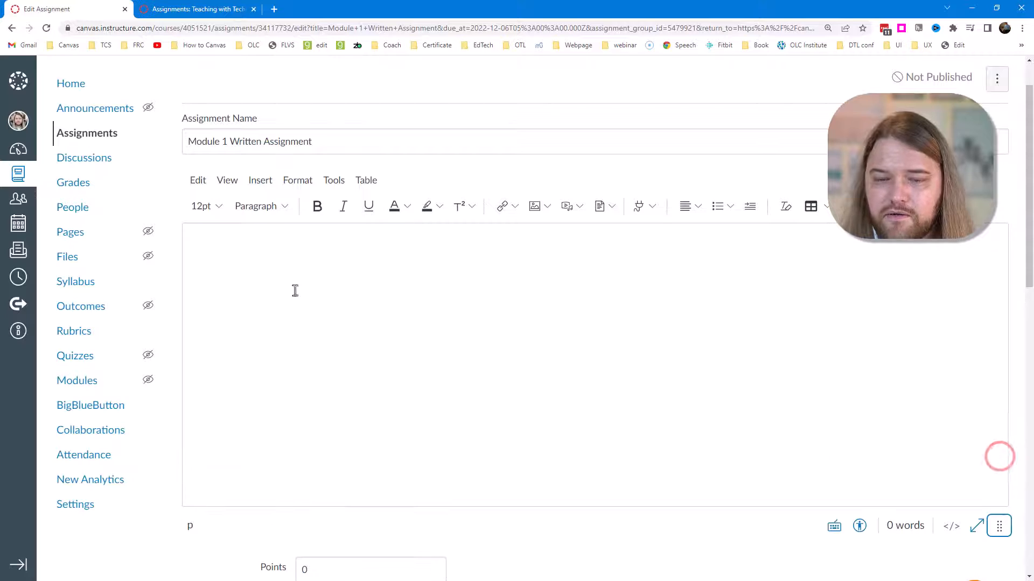
pyautogui.click(219, 238)
pyautogui.rightClick(219, 237)
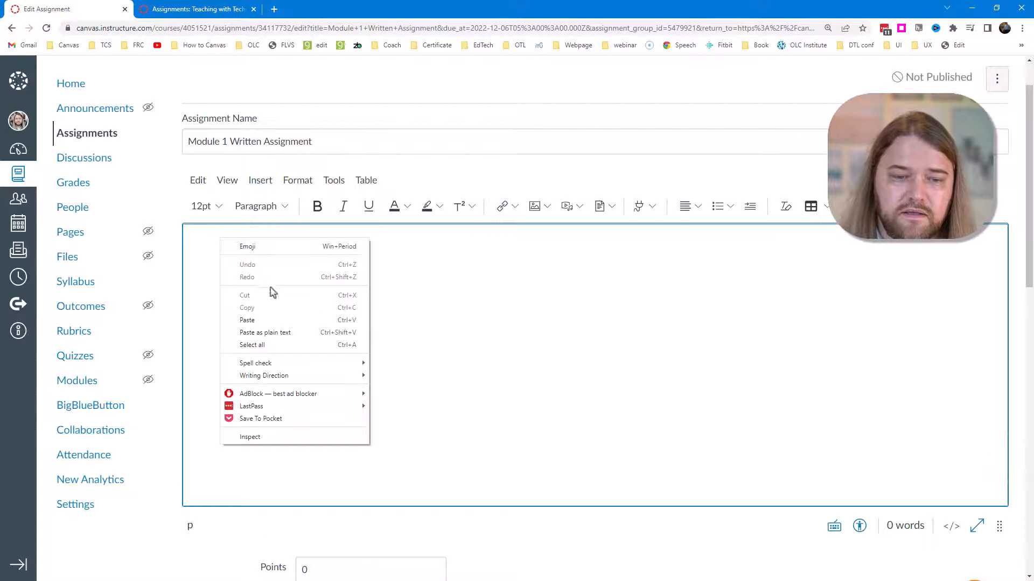
pyautogui.click(251, 321)
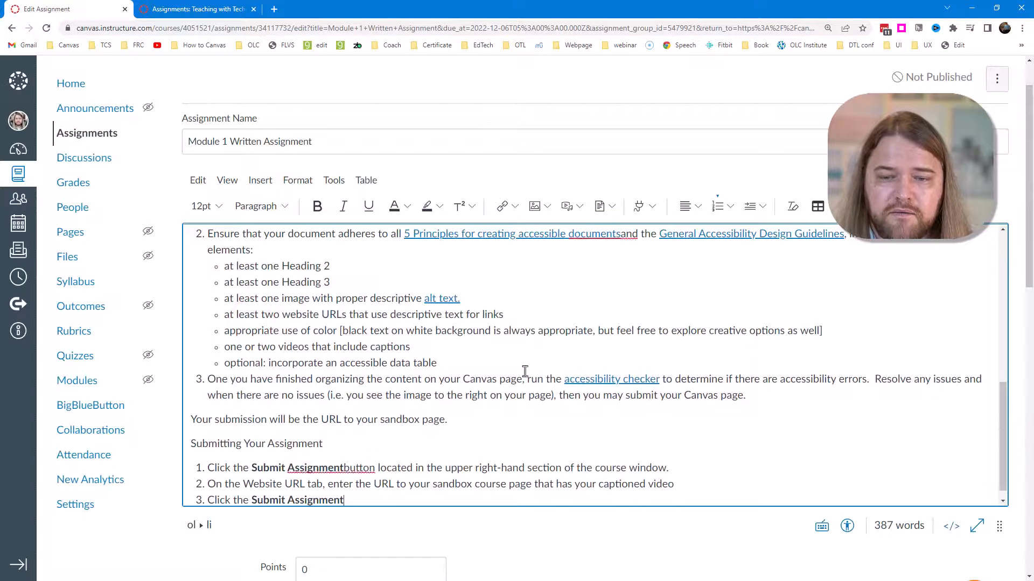
# Compare the pasted Canvas description with the Word document, checking for the banner image and the Accessibility Checker image.
pyautogui.scroll(10, 525, 371)
pyautogui.scroll(5, 523, 370)
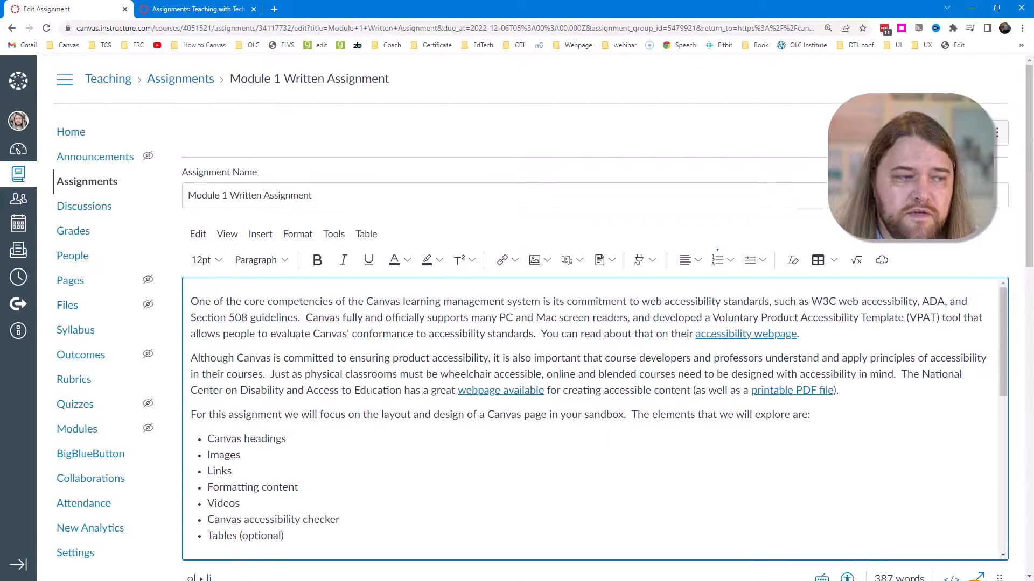
pyautogui.moveTo(0, 167); pyautogui.dragTo(286, 164)
pyautogui.scroll(13, 284, 357)
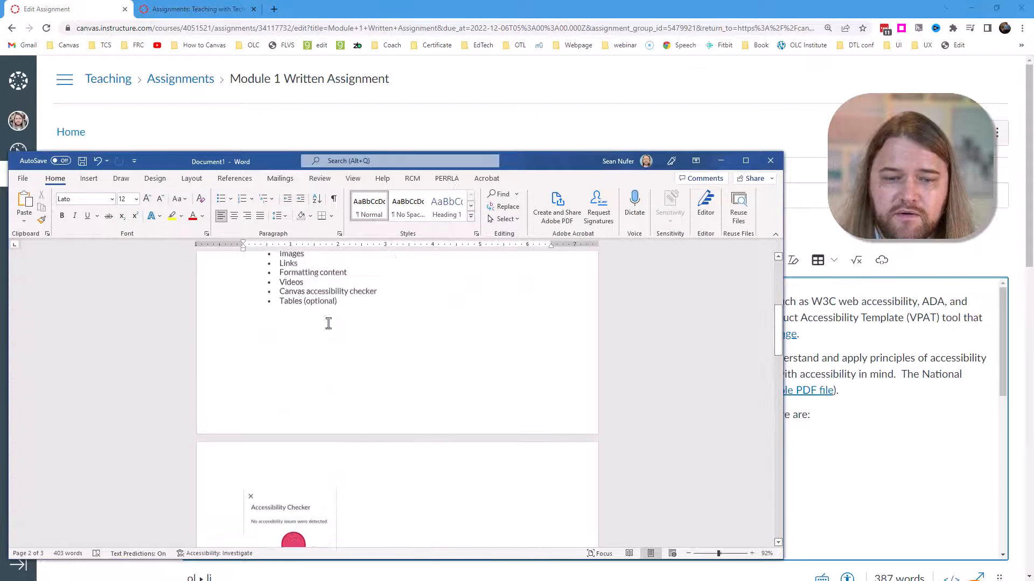
pyautogui.scroll(10, 328, 323)
pyautogui.click(360, 350)
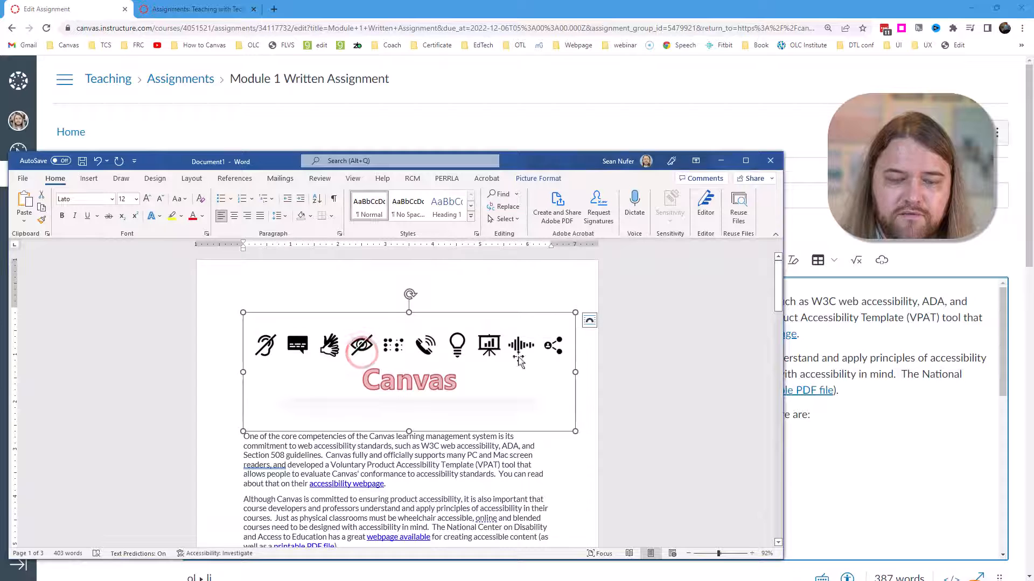
pyautogui.scroll(-10, 519, 362)
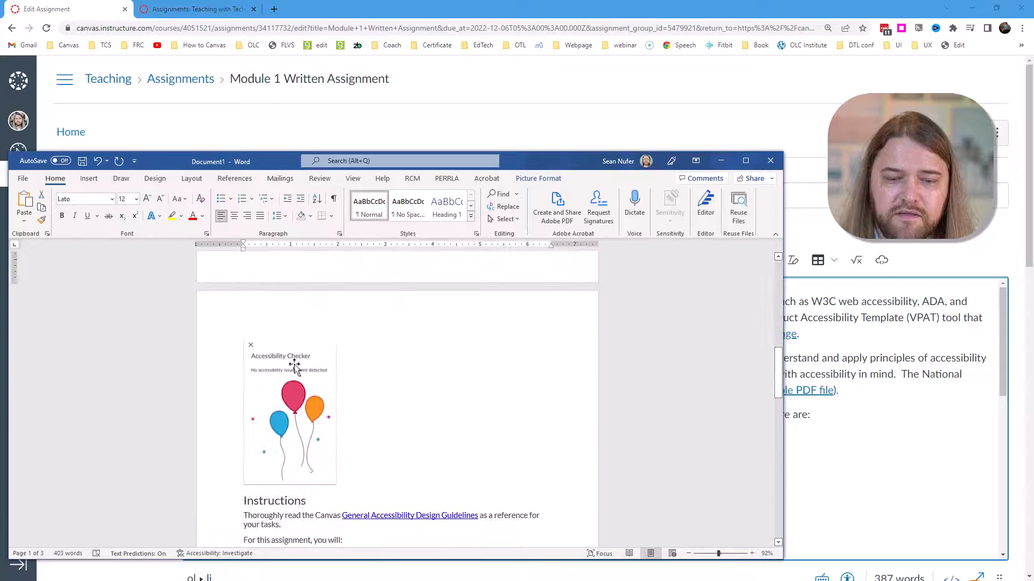
pyautogui.moveTo(572, 161); pyautogui.dragTo(0, 158)
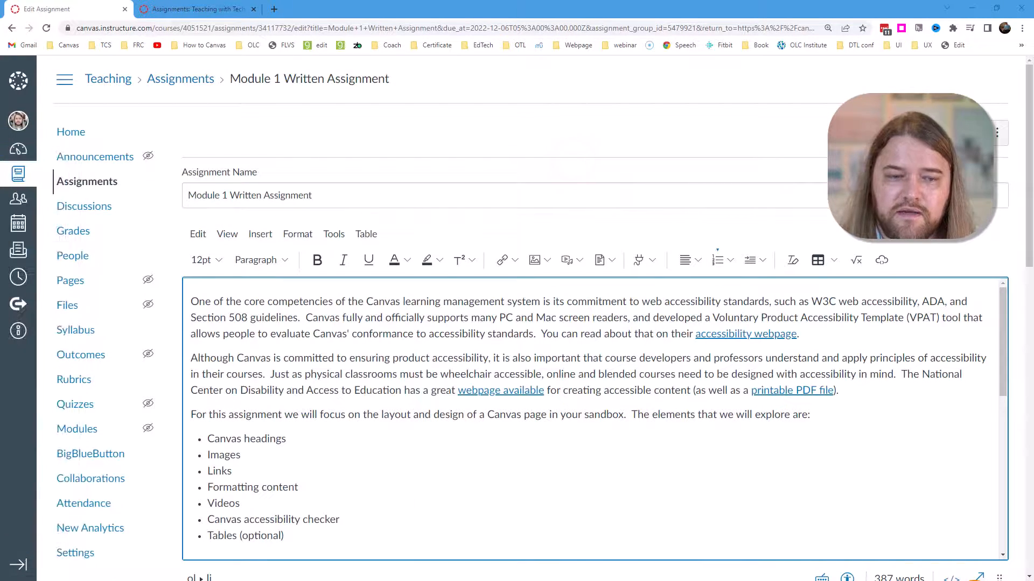
# Add the missing space between "Submit Assignment" and "button" in the first item under Submitting Your Assignment.
pyautogui.click(529, 330)
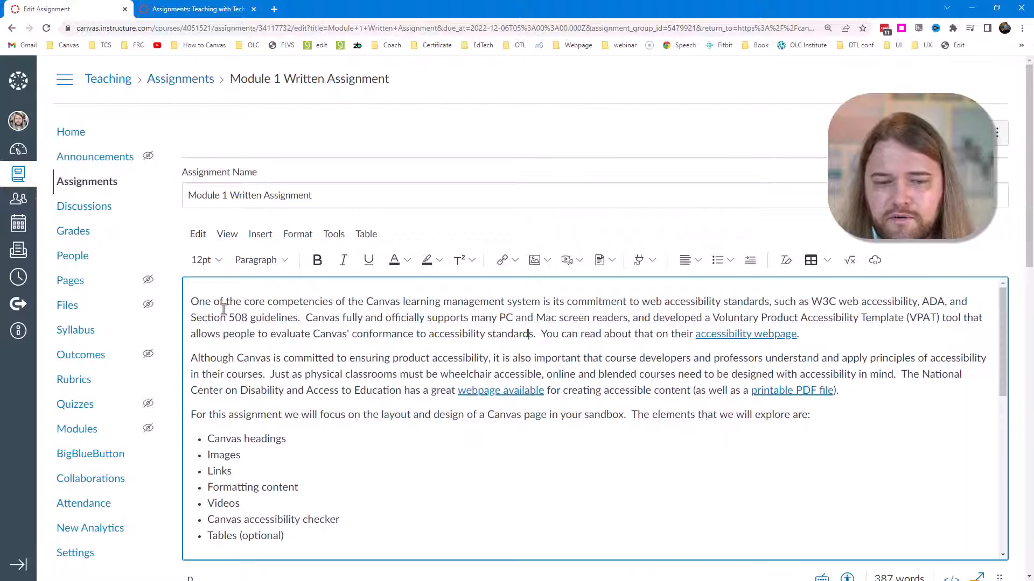
pyautogui.click(194, 302)
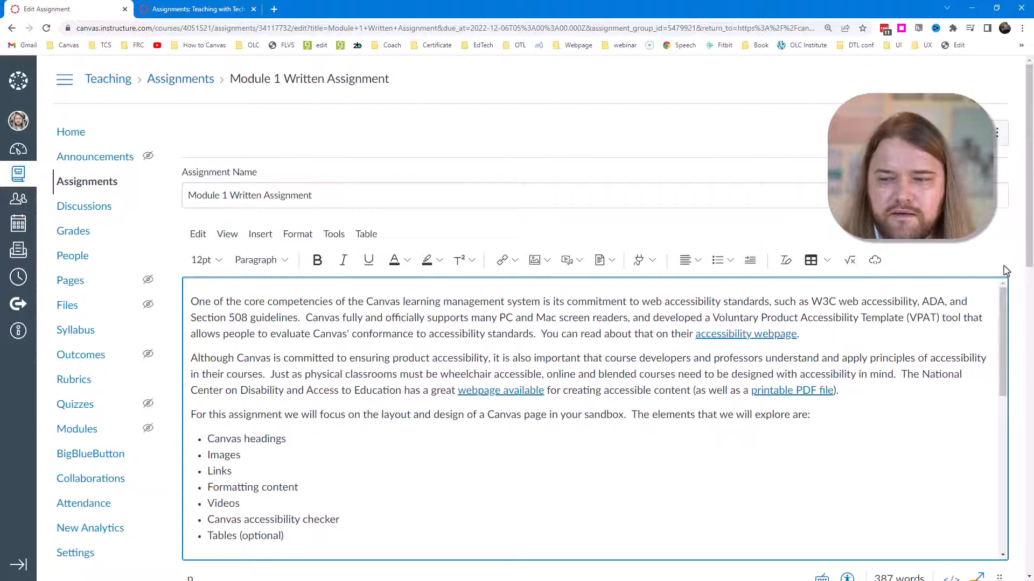
pyautogui.scroll(-3, 1005, 271)
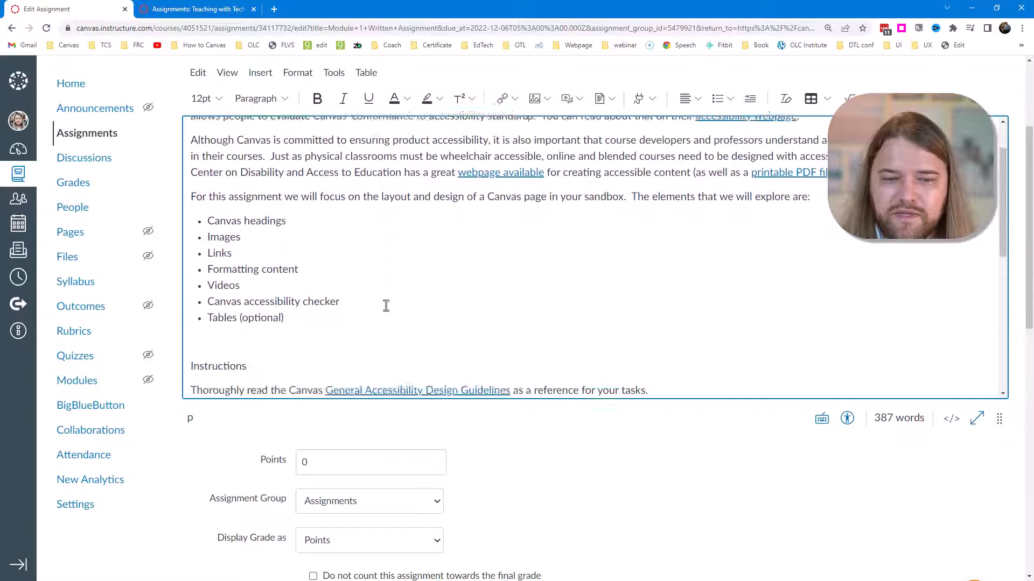
pyautogui.scroll(-6, 386, 305)
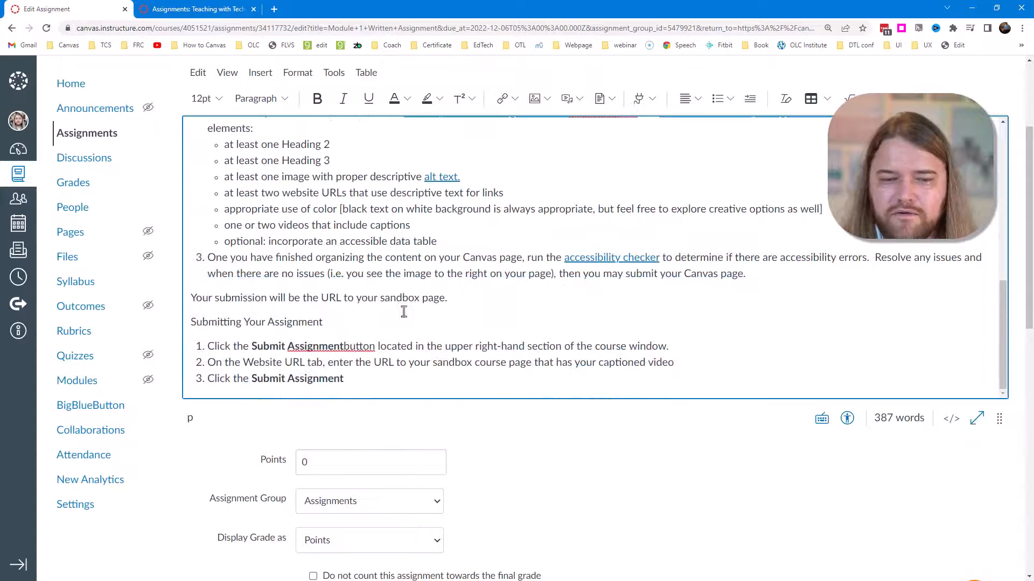
pyautogui.click(344, 347)
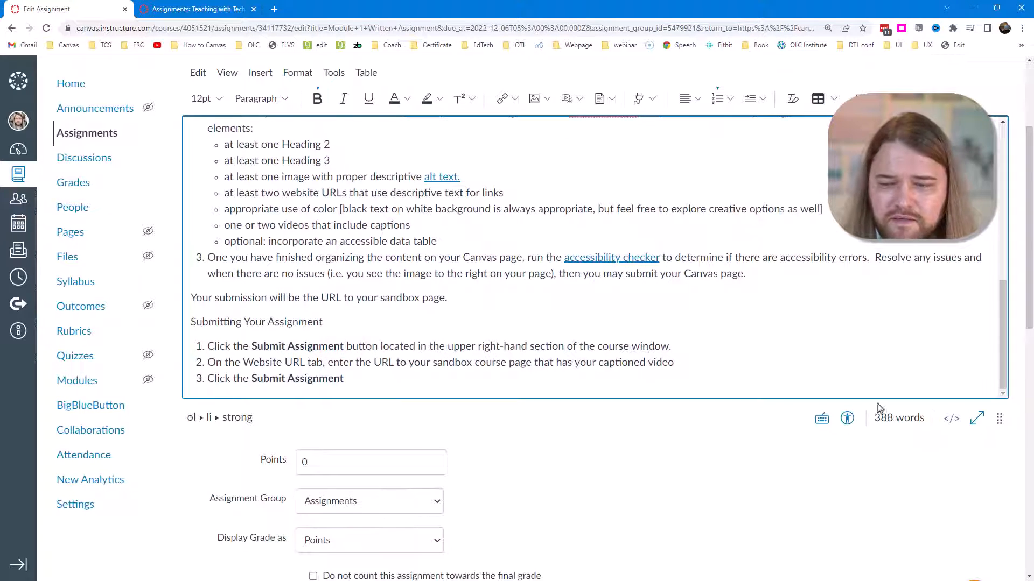
# Inspect the HTML code behind the pasted description, return to the visual editor, and review the instructions and list formatting.
pyautogui.click(951, 425)
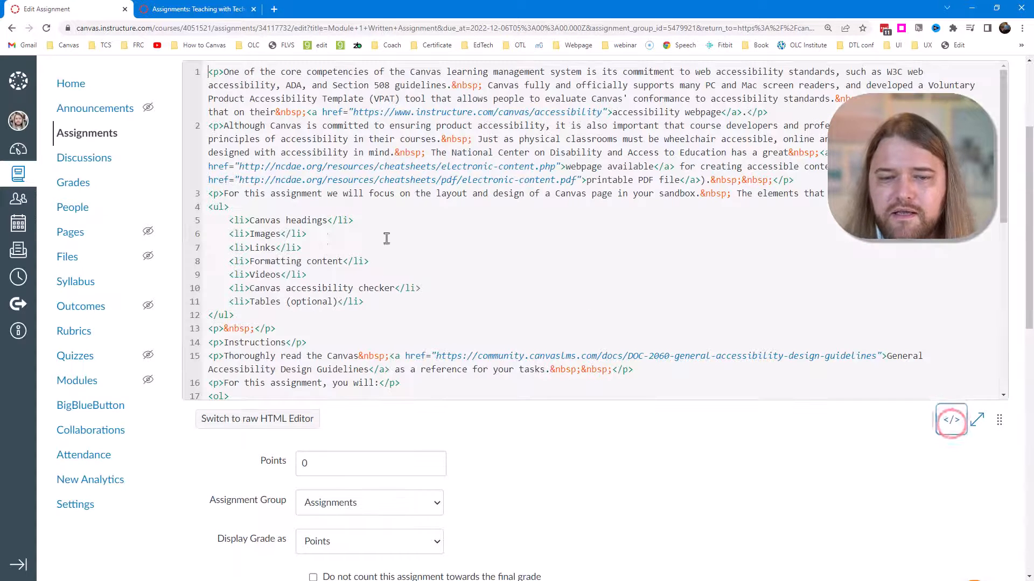
pyautogui.scroll(3, 418, 291)
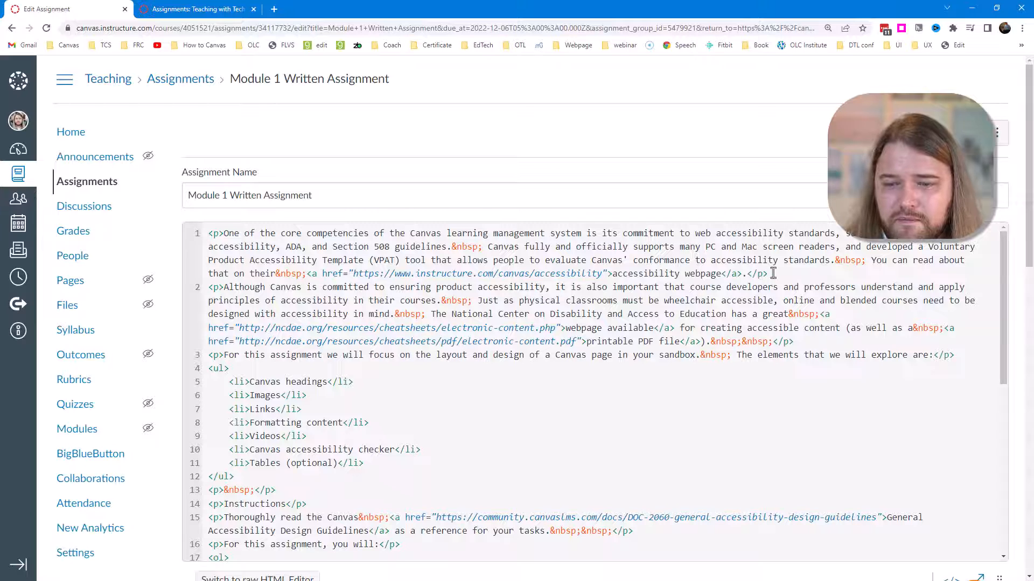
pyautogui.moveTo(773, 274); pyautogui.dragTo(199, 237)
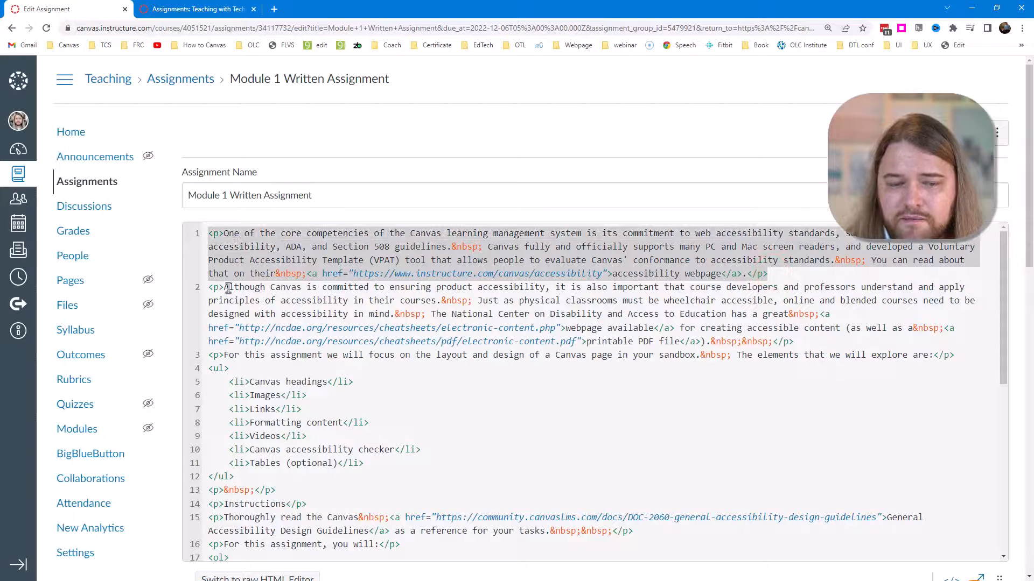
pyautogui.scroll(-5, 1023, 231)
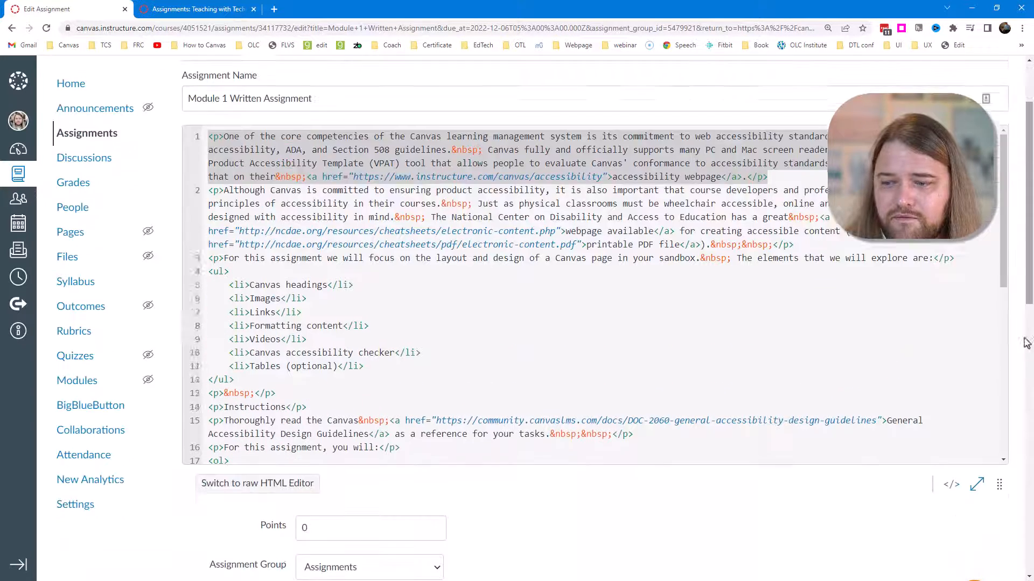
pyautogui.click(950, 315)
pyautogui.scroll(2, 568, 231)
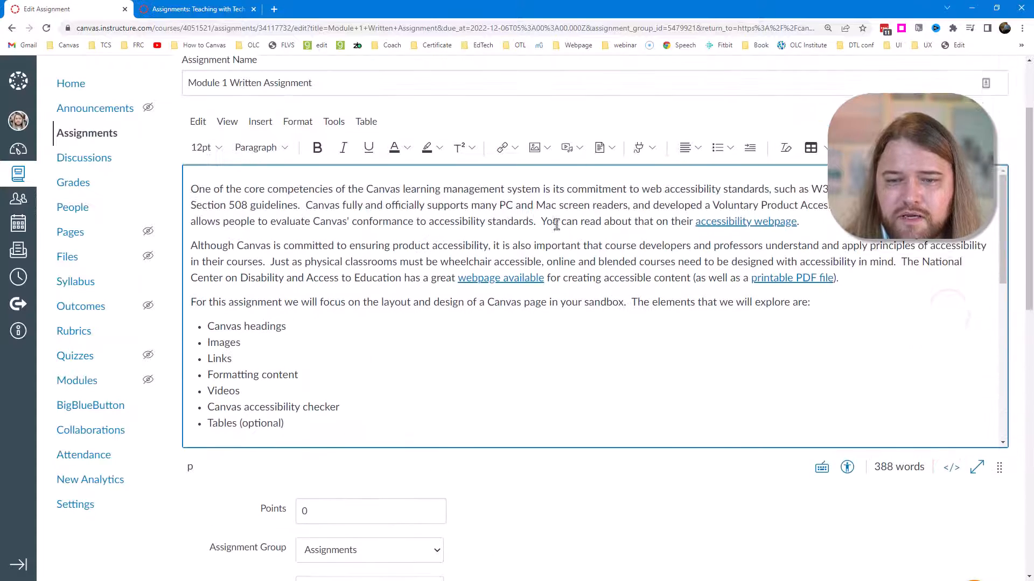
pyautogui.scroll(-8, 271, 391)
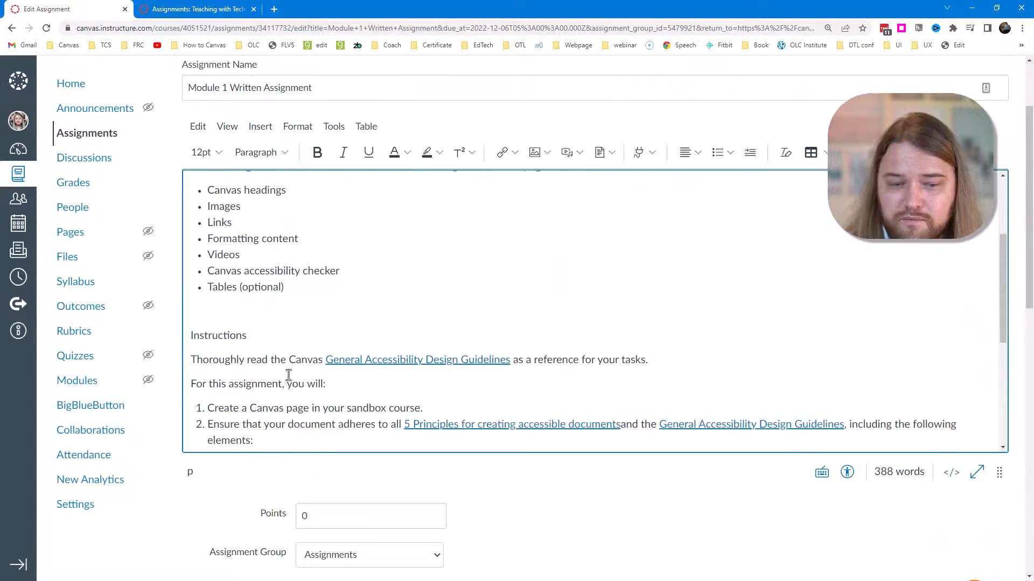
pyautogui.scroll(2, 237, 247)
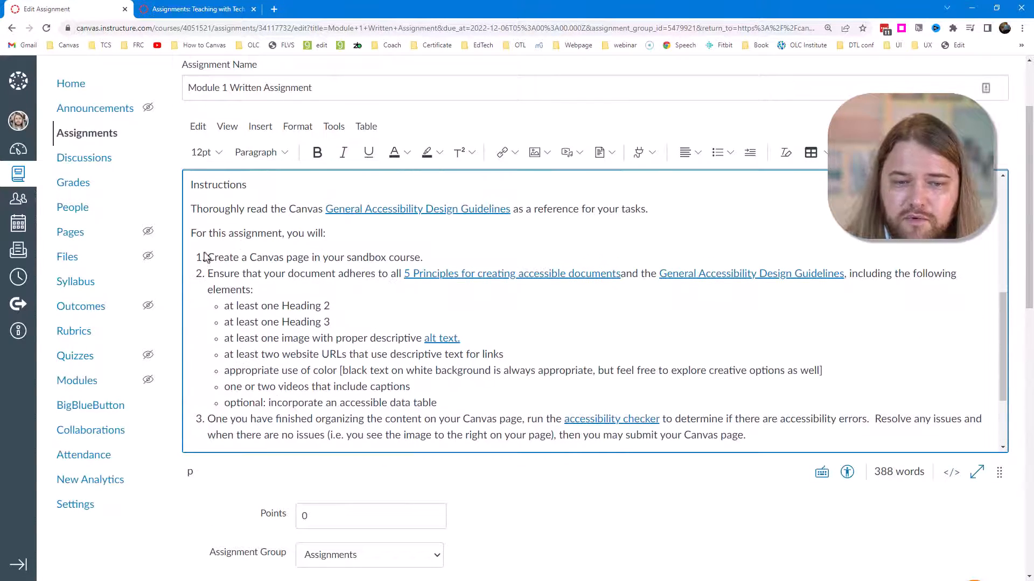
pyautogui.scroll(-2, 313, 386)
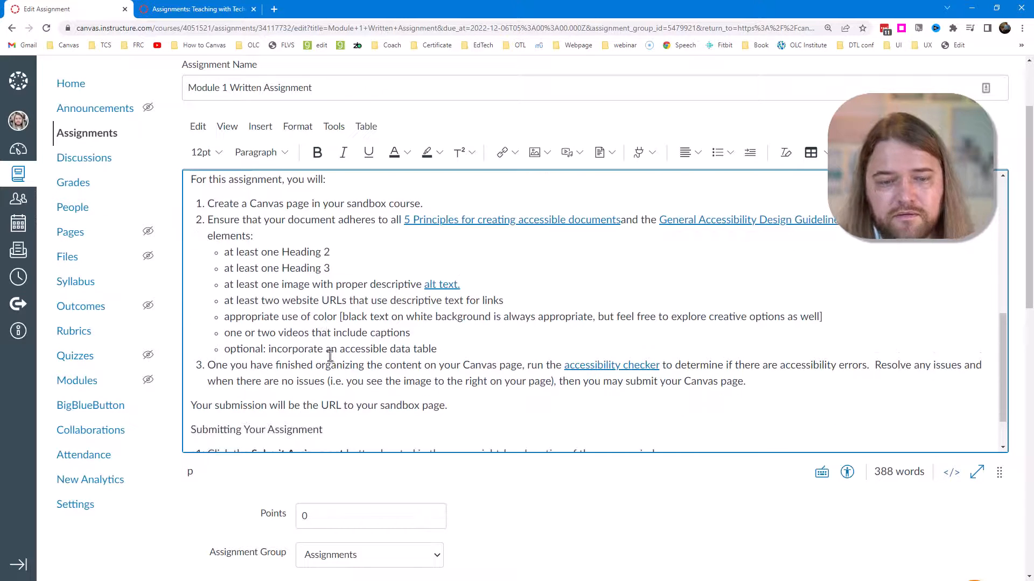
pyautogui.scroll(6, 345, 409)
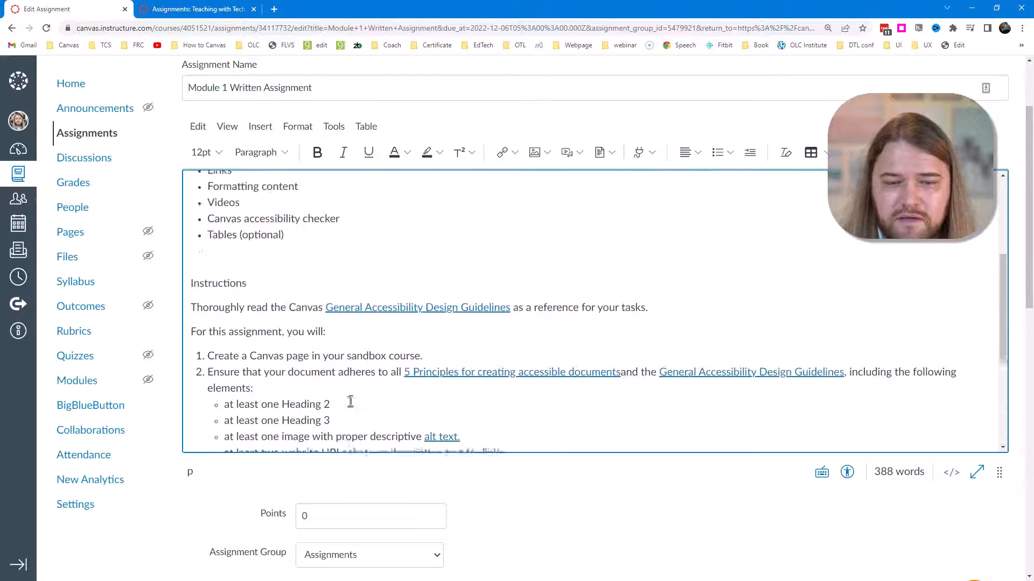
# Clear the whole description, paste the Word content back as plain text, and remove the leading space before the first paragraph.
pyautogui.moveTo(317, 267); pyautogui.dragTo(317, 275)
pyautogui.hotkey('ctrl', 'a')
pyautogui.hotkey('ctrl', 'c')
pyautogui.press('Delete')
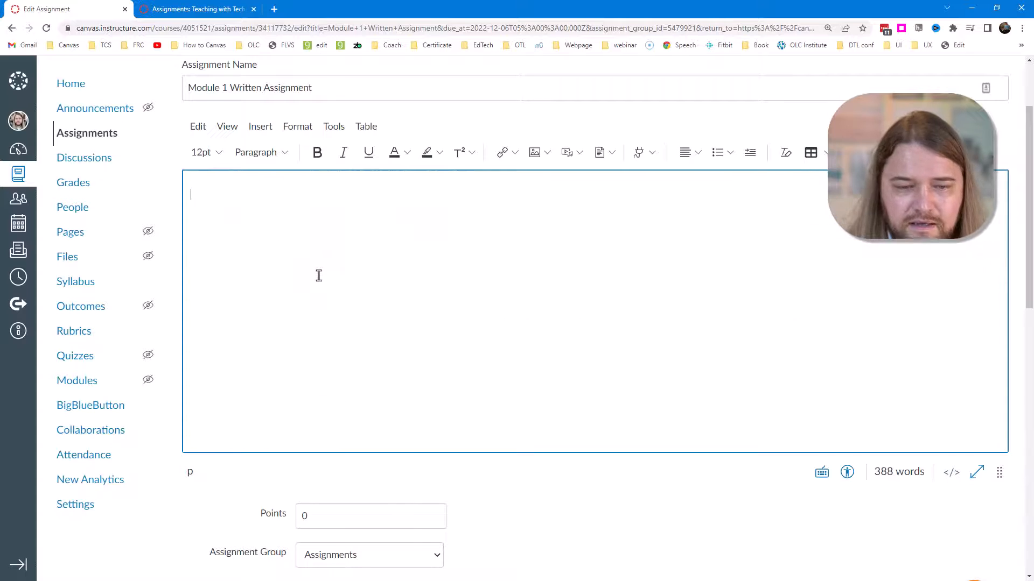
pyautogui.rightClick(212, 203)
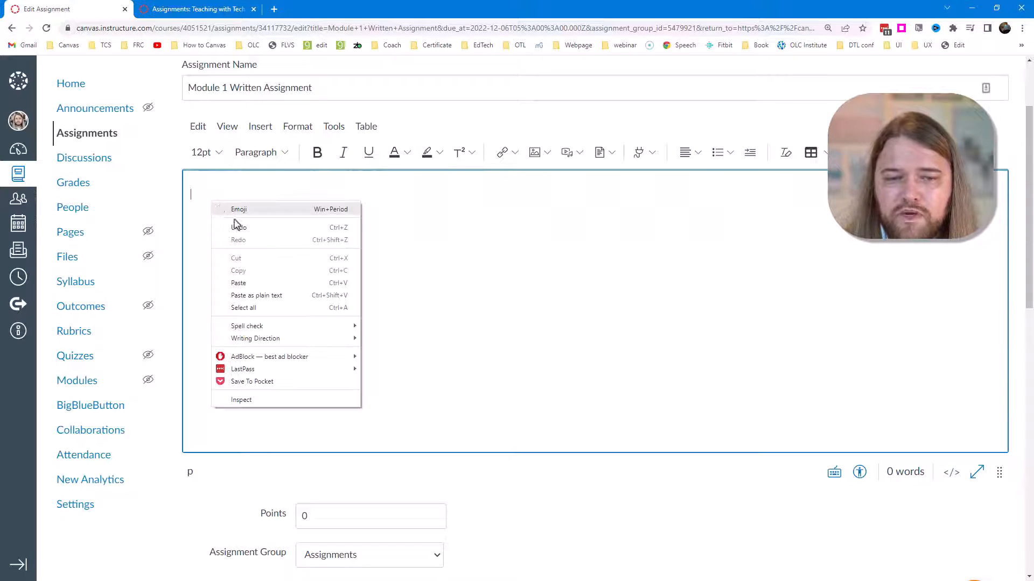
pyautogui.click(256, 296)
pyautogui.scroll(5, 361, 319)
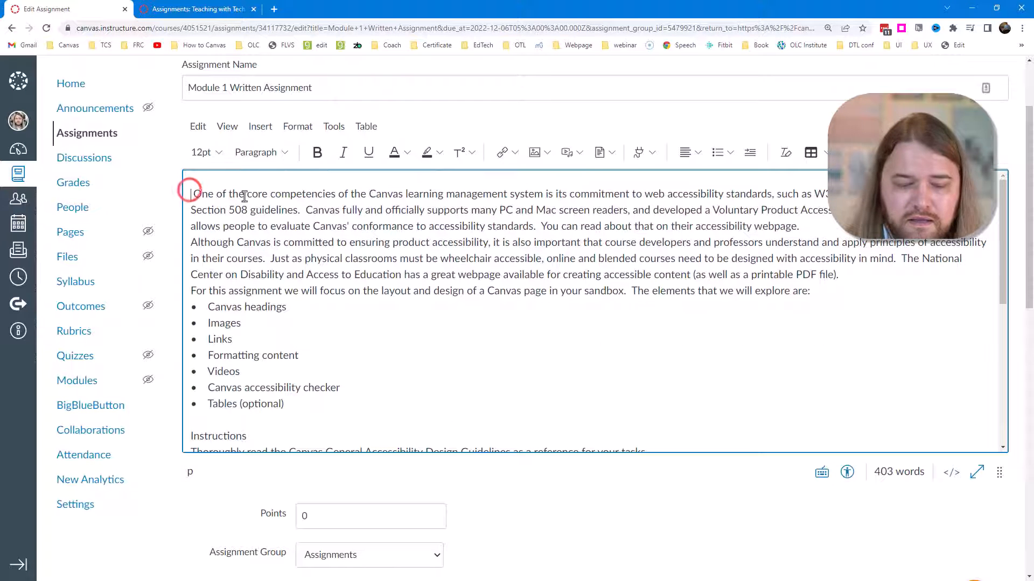
pyautogui.click(194, 194)
pyautogui.press('BackSpace')
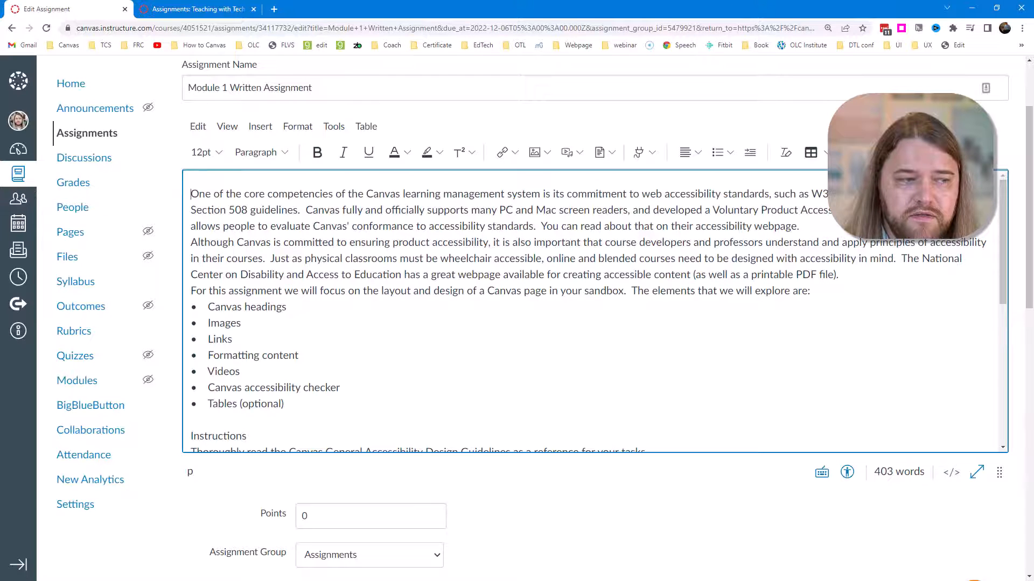
# Switch to the Word document and copy the hyperlink of "accessibility webpage" in the first paragraph.
pyautogui.hotkey('alt', 'Tab')
pyautogui.scroll(10, 538, 339)
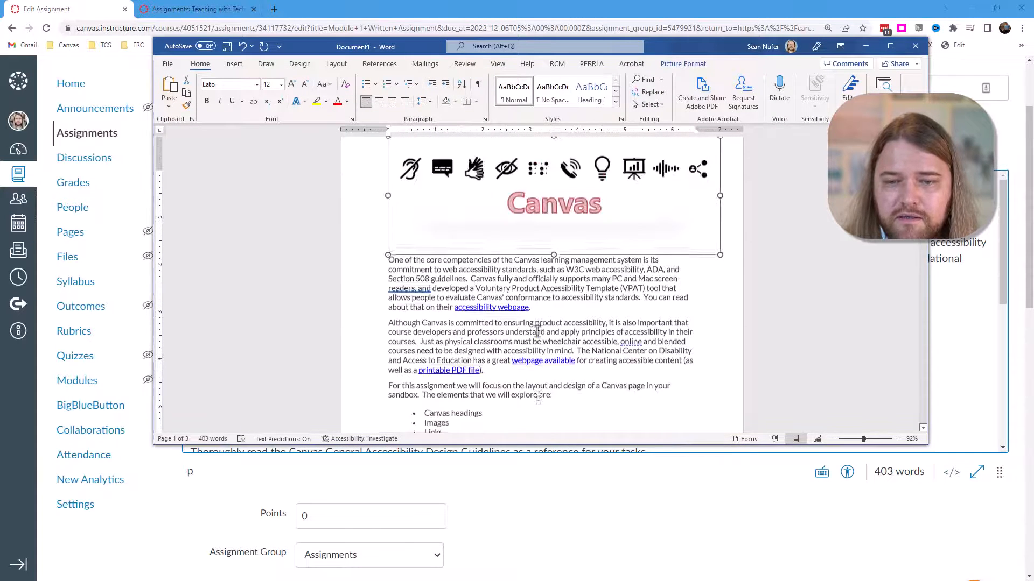
pyautogui.scroll(2, 537, 332)
pyautogui.rightClick(485, 346)
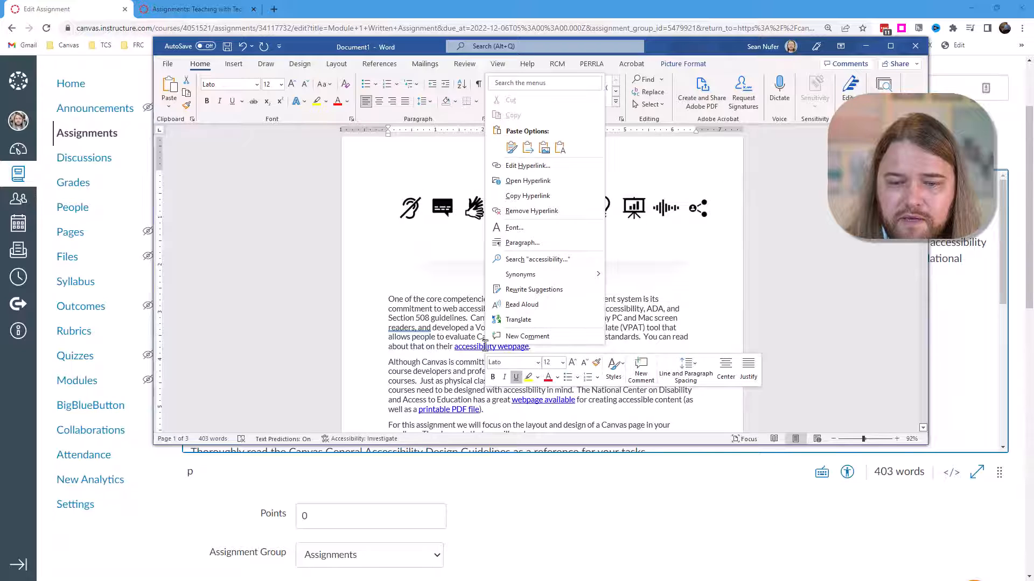
pyautogui.click(509, 197)
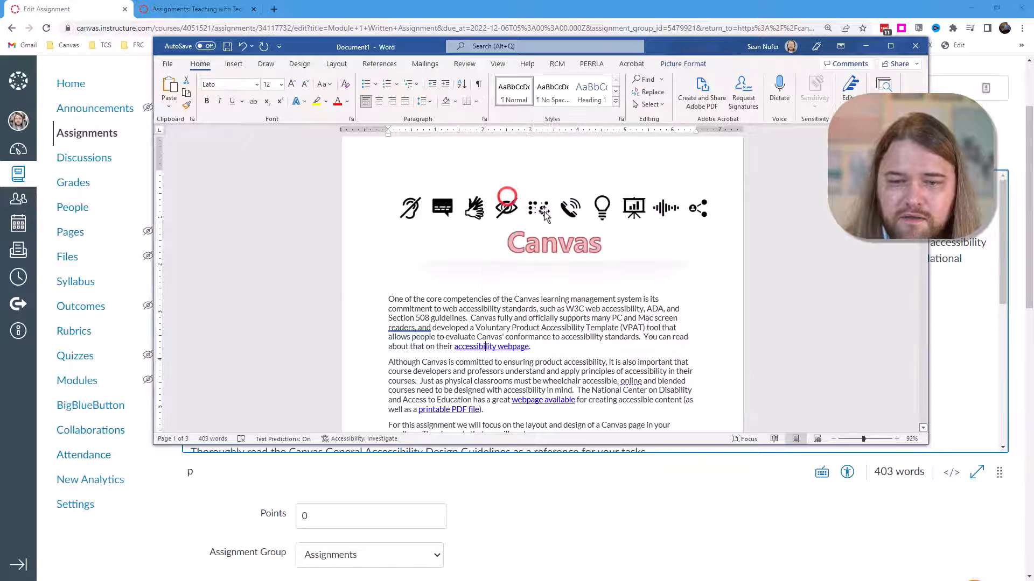
pyautogui.click(1002, 123)
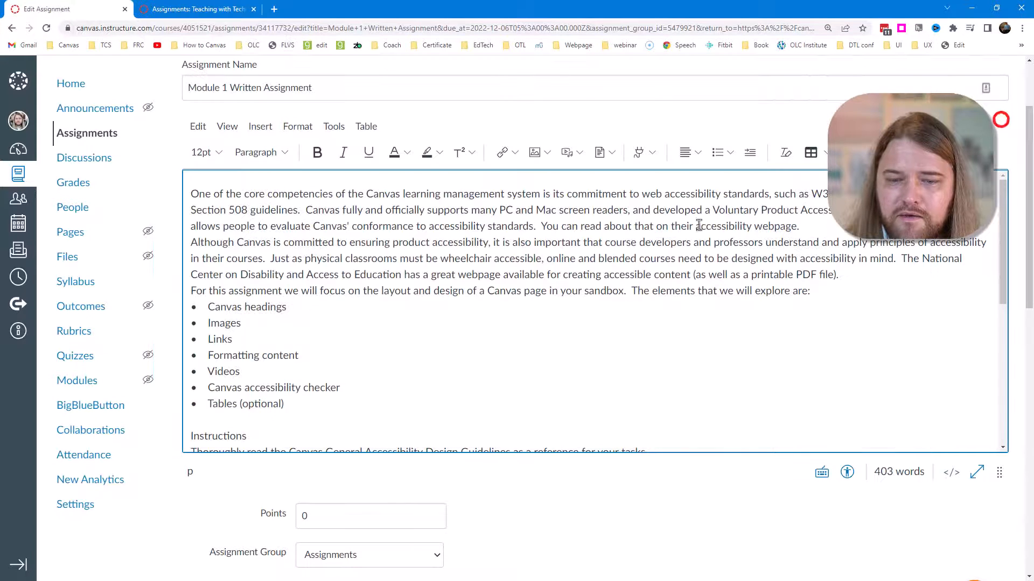
pyautogui.moveTo(730, 227); pyautogui.dragTo(769, 229)
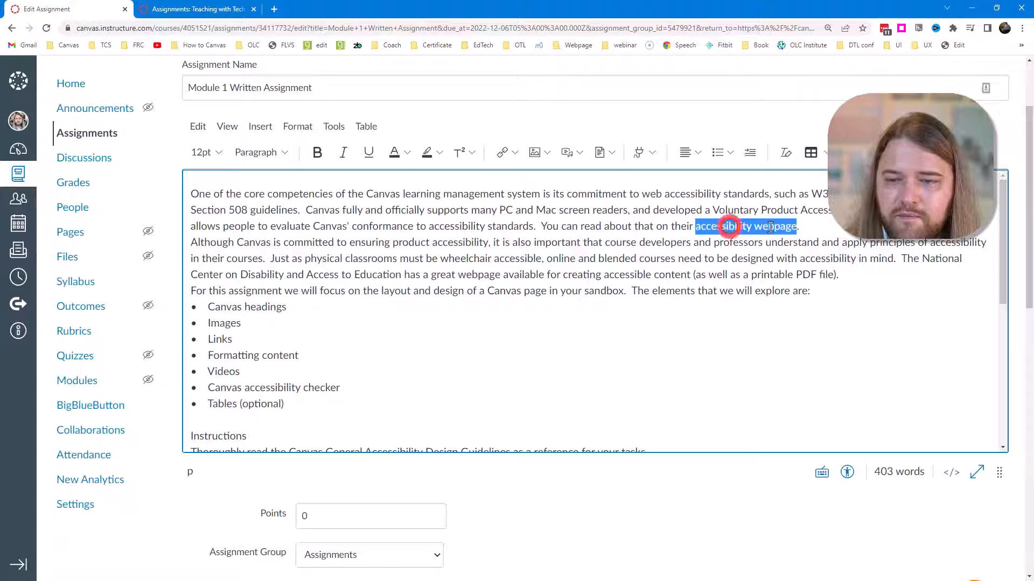
pyautogui.rightClick(768, 228)
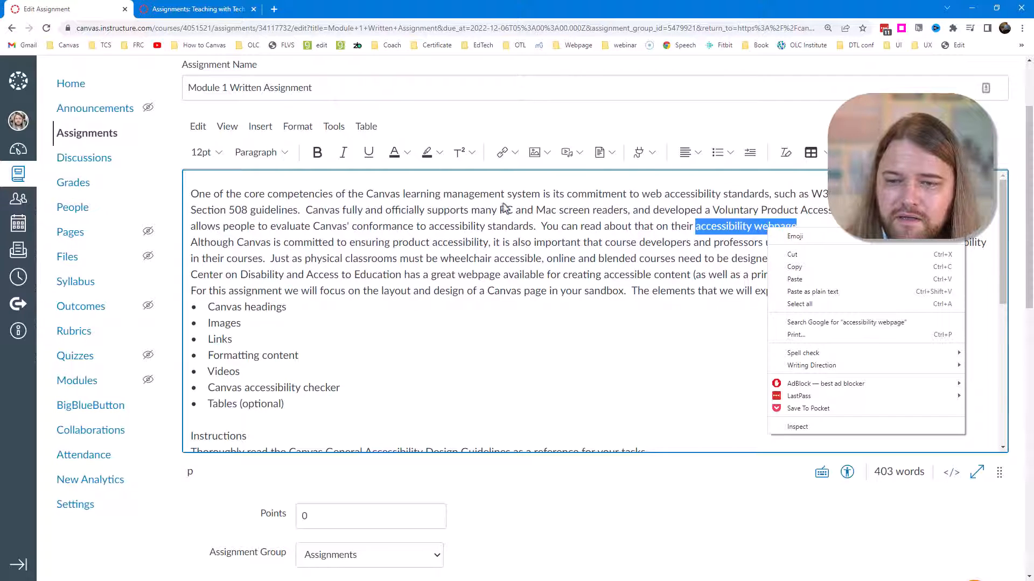
pyautogui.click(499, 156)
pyautogui.click(499, 156)
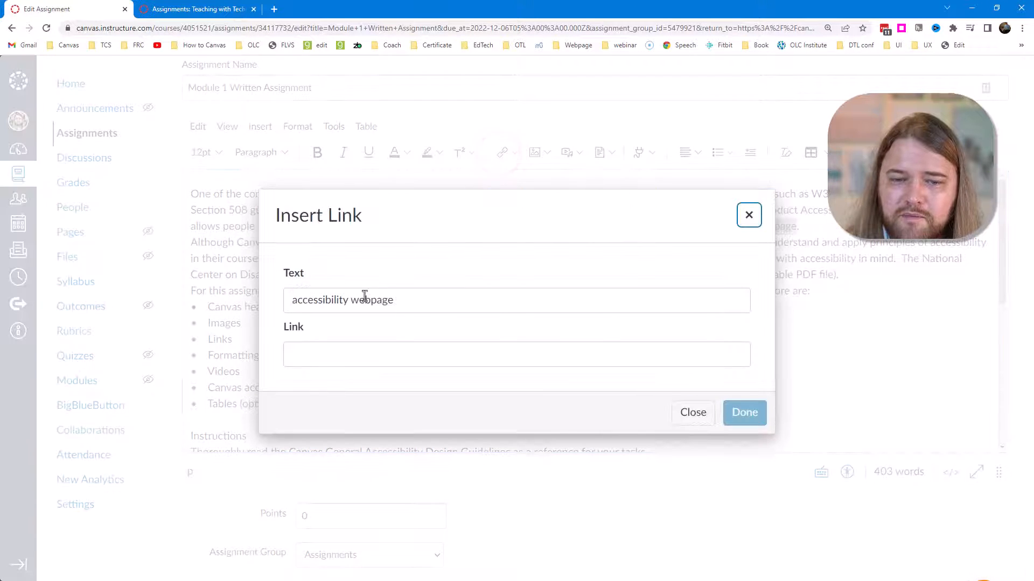
pyautogui.click(327, 356)
pyautogui.hotkey('ctrl', 'v')
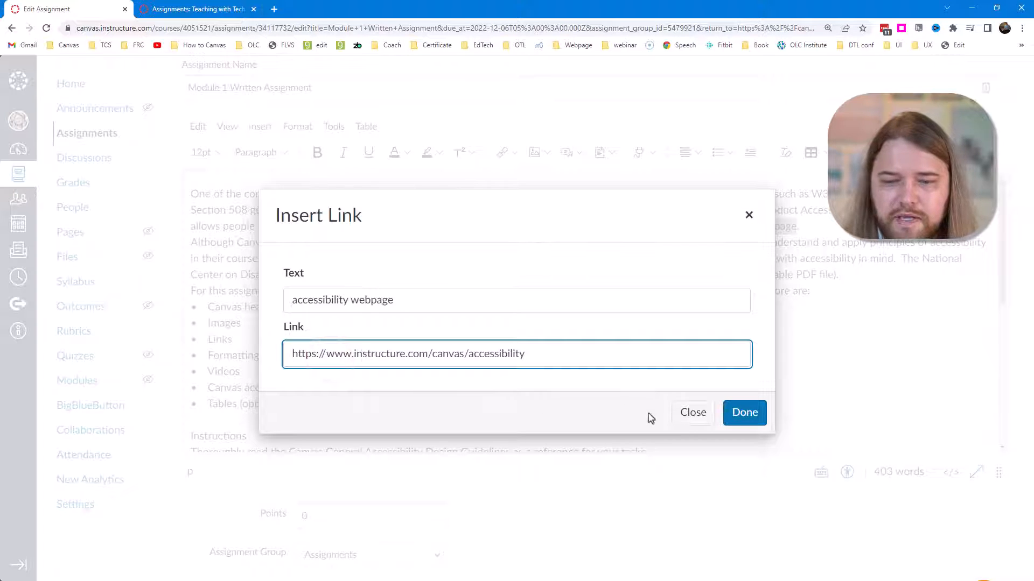
pyautogui.click(744, 413)
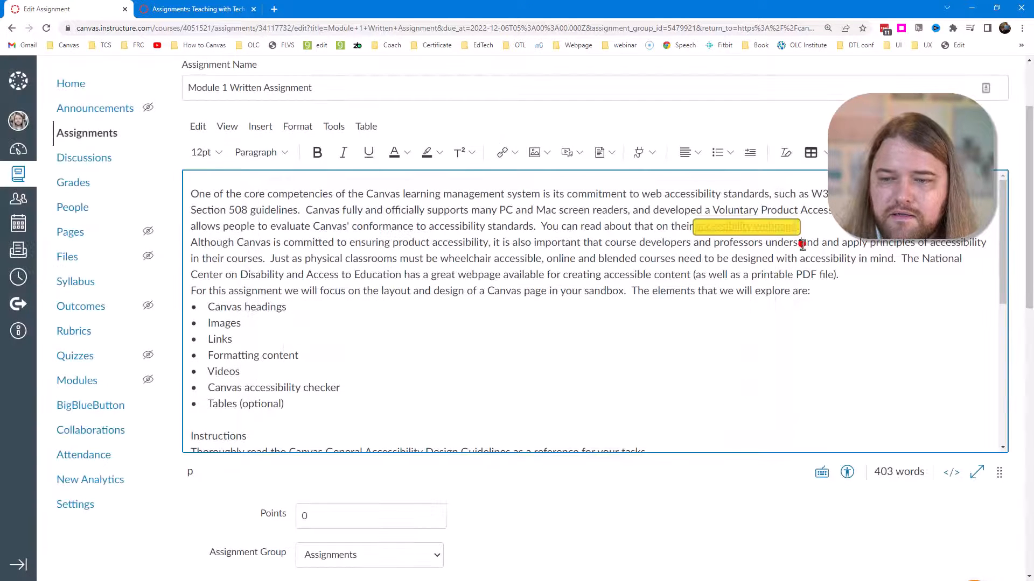
pyautogui.click(723, 209)
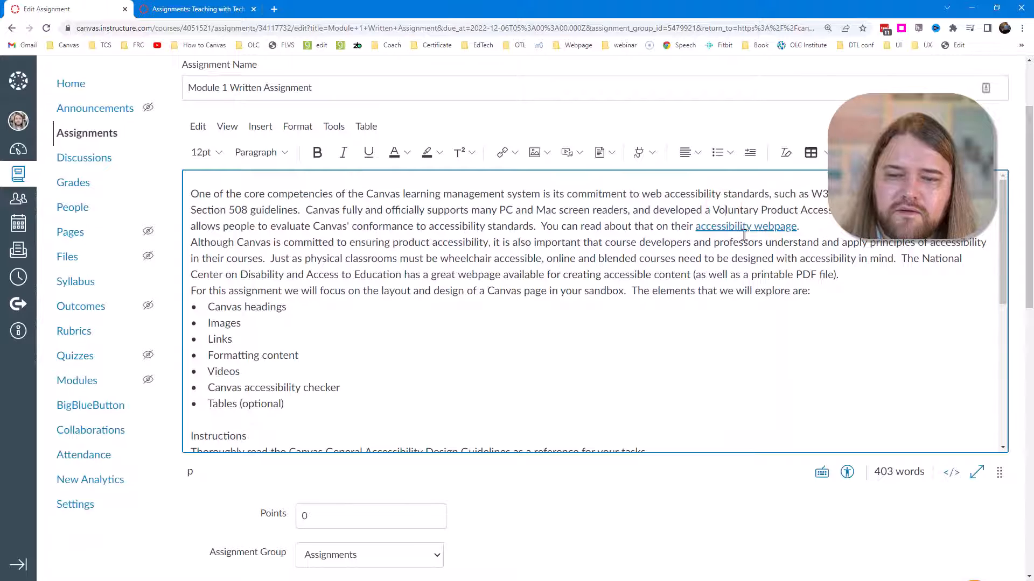
# Split the introductory text into separate paragraphs before "Although Canvas is committed" and "For this assignment we will focus".
pyautogui.click(190, 247)
pyautogui.press('BackSpace')
pyautogui.press('Return')
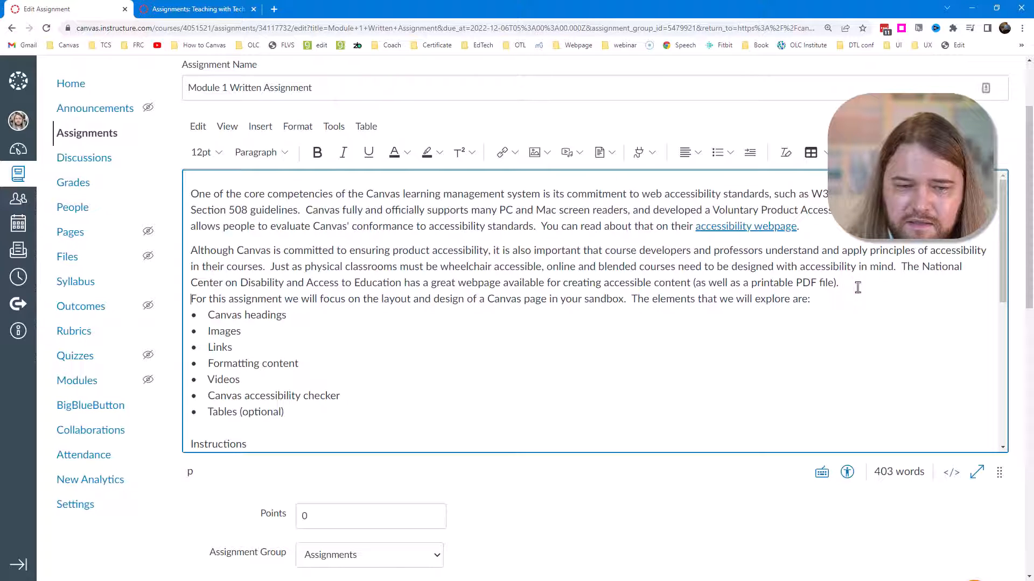
pyautogui.press('Delete')
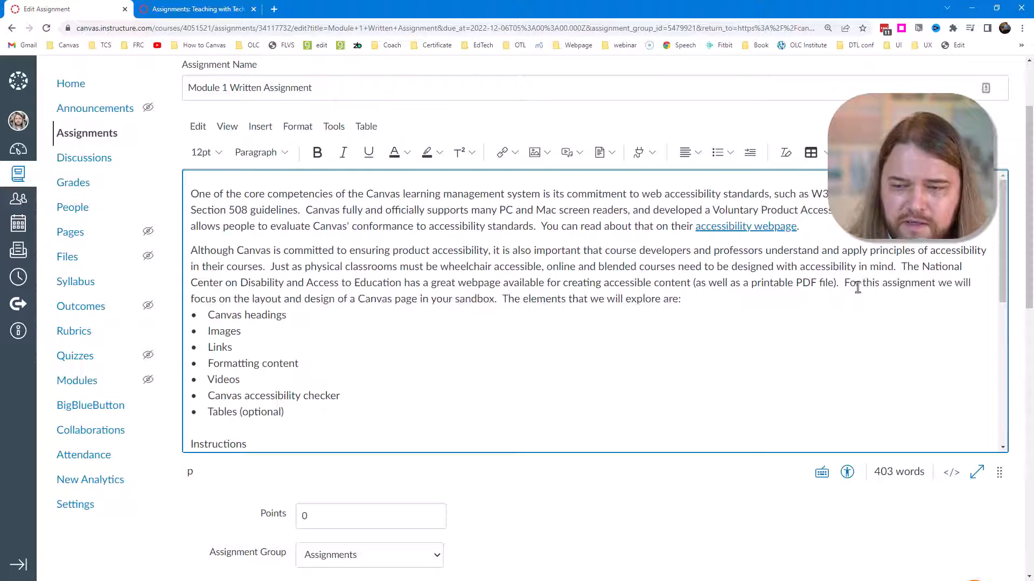
pyautogui.press('Return')
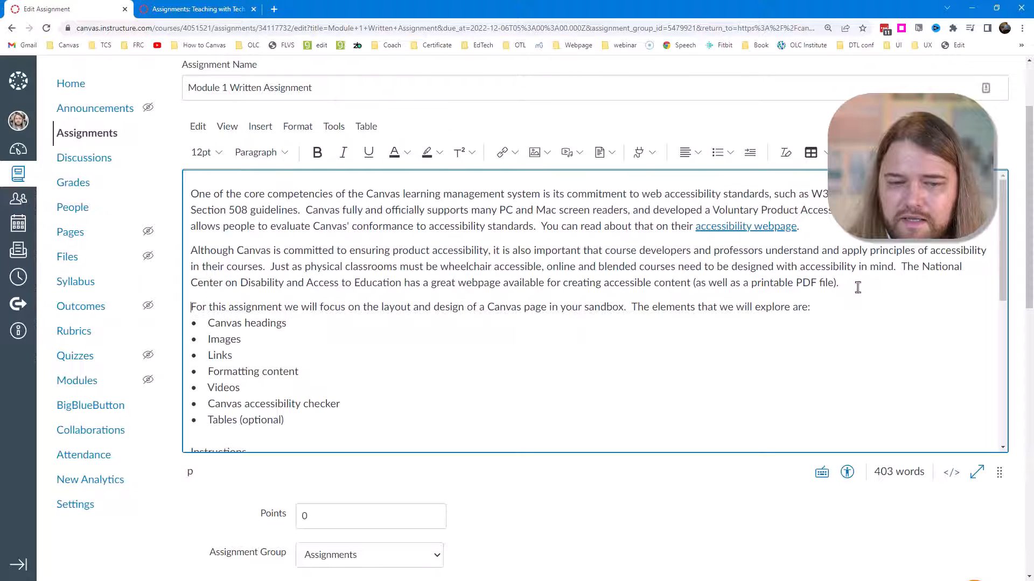
pyautogui.tripleClick(259, 199)
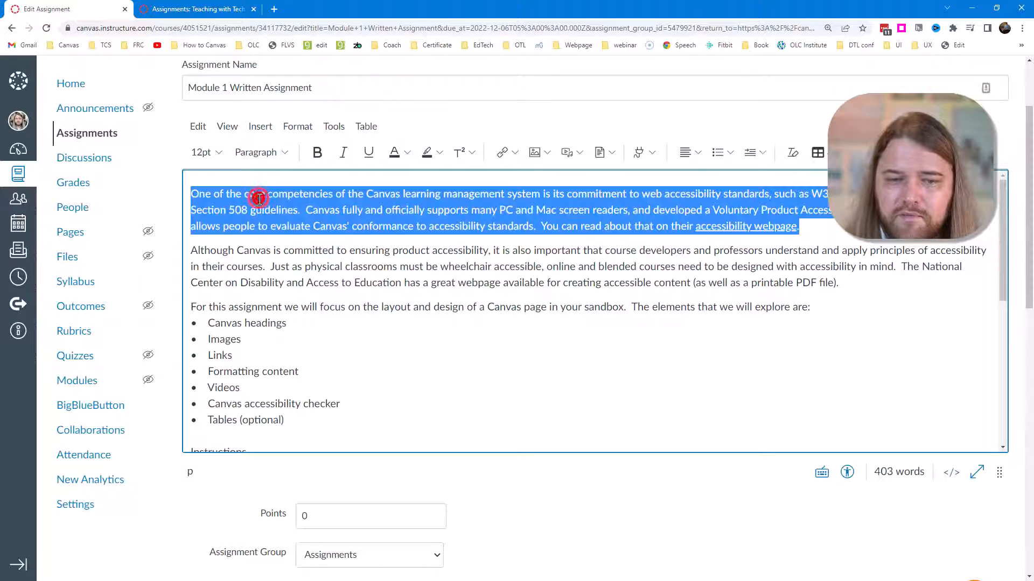
pyautogui.tripleClick(284, 252)
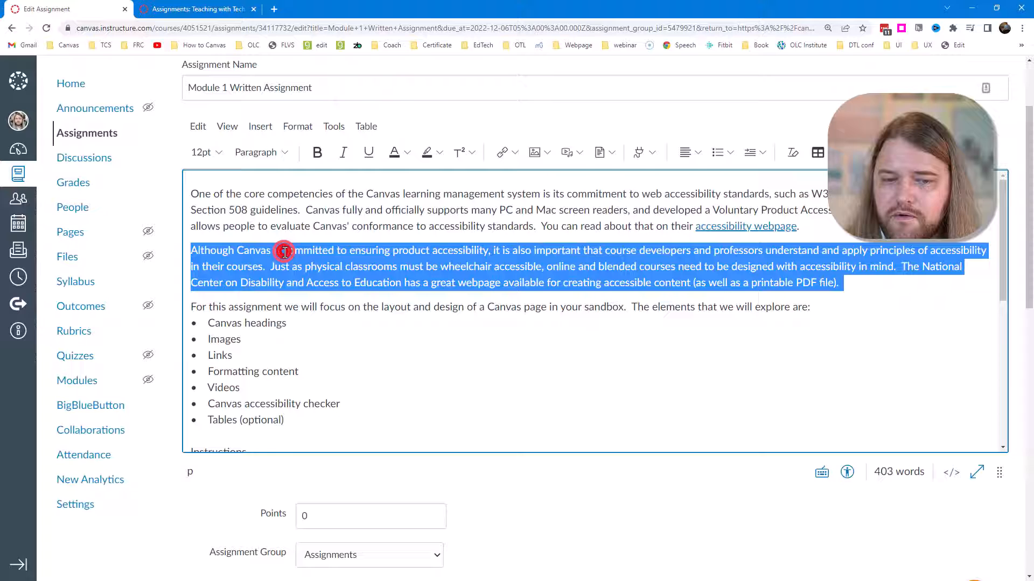
pyautogui.tripleClick(317, 307)
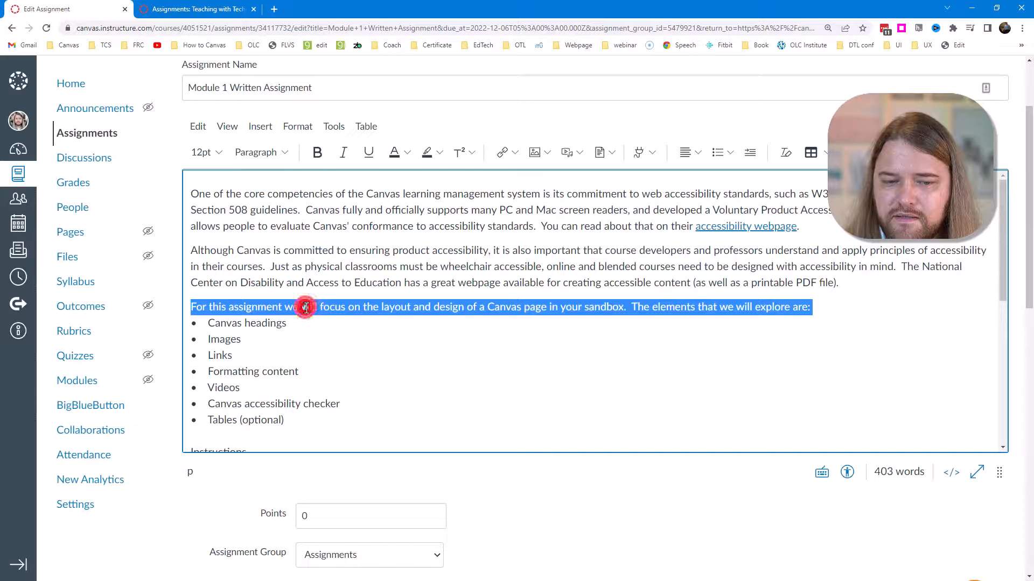
pyautogui.click(250, 324)
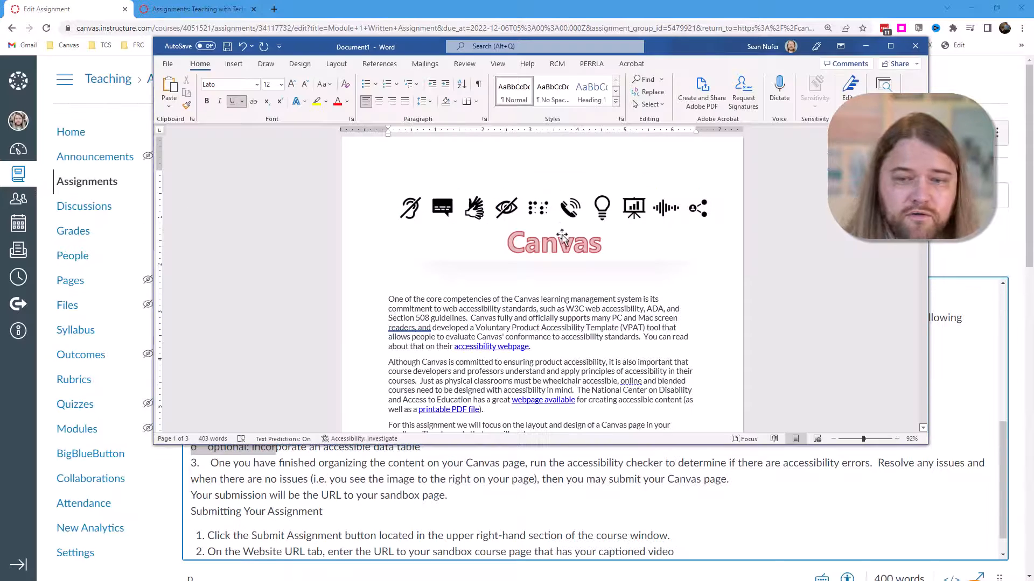
# Save the Canvas banner picture at the beginning of the Word document as an image file and put the document away.
pyautogui.click(553, 214)
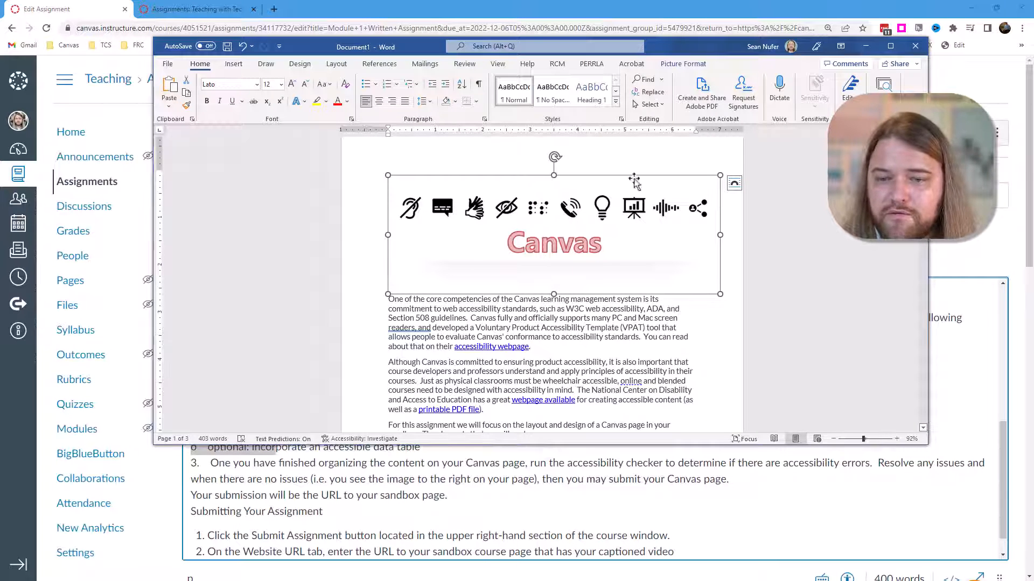
pyautogui.click(553, 214)
pyautogui.rightClick(553, 213)
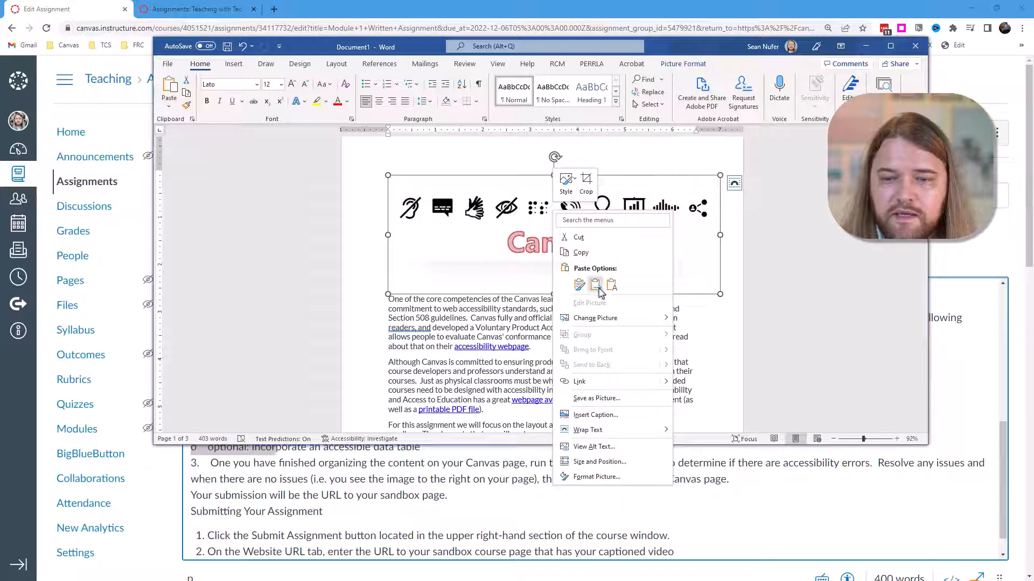
pyautogui.click(618, 400)
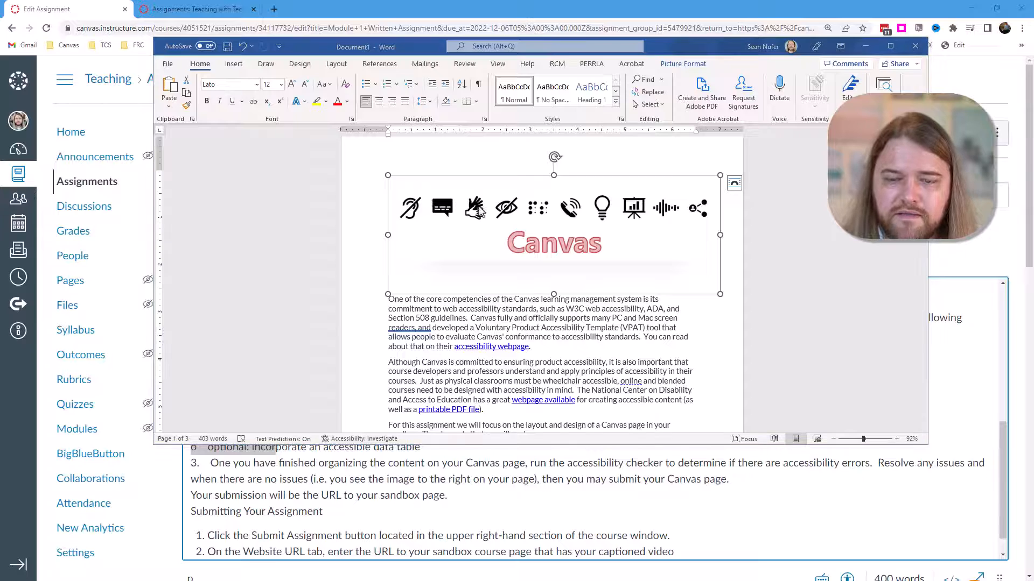
pyautogui.click(570, 311)
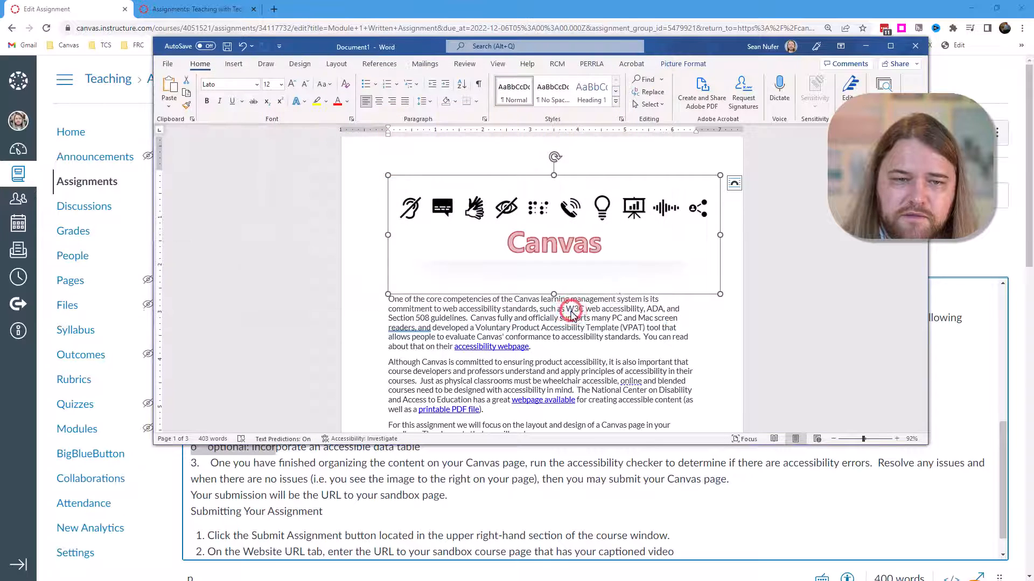
pyautogui.click(865, 47)
# Add an empty line above the first paragraph of the Canvas description and load the saved banner picture for upload there.
pyautogui.scroll(6, 343, 312)
pyautogui.click(192, 299)
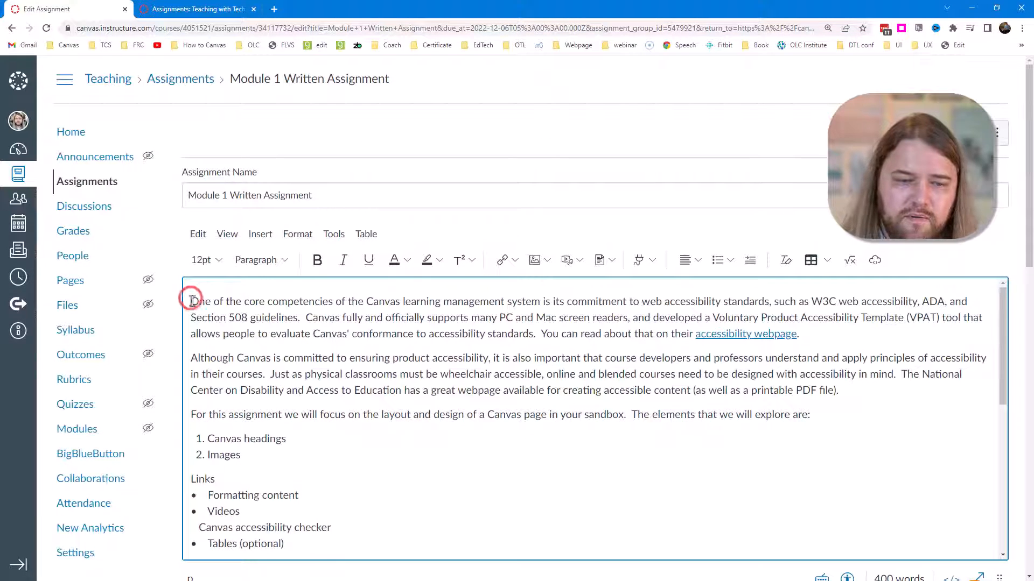
pyautogui.press('Return')
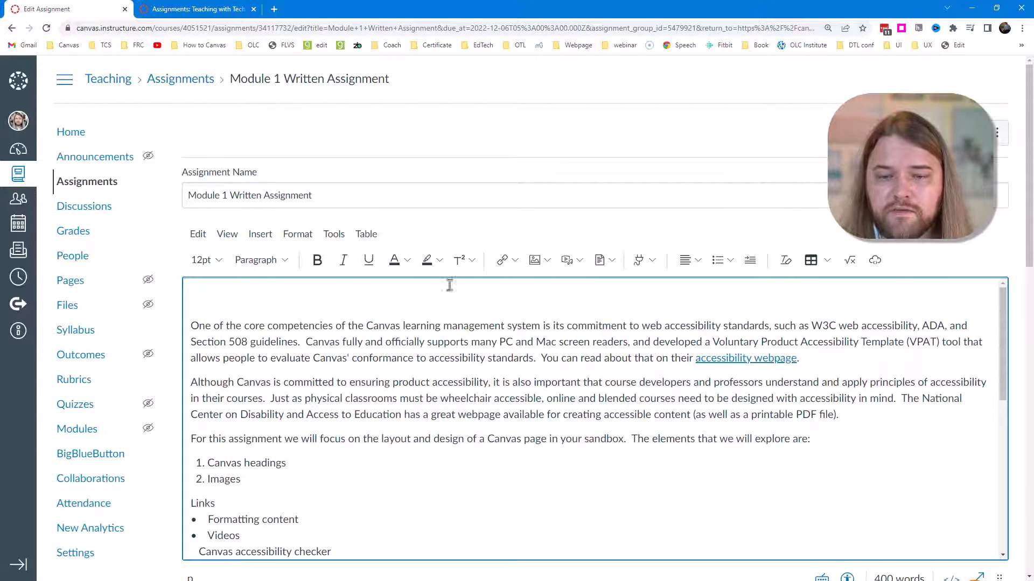
pyautogui.click(535, 260)
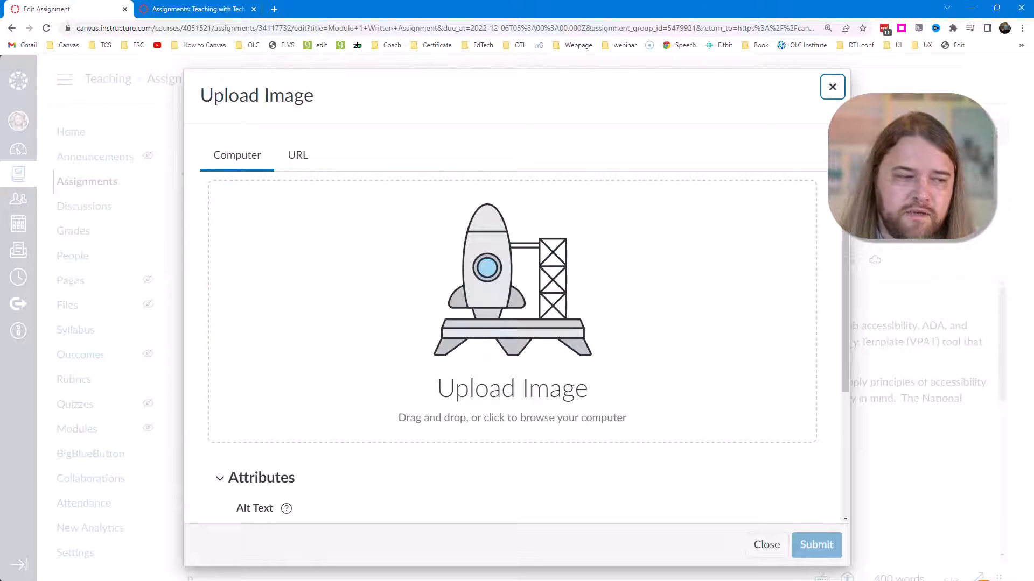
pyautogui.moveTo(1, 382); pyautogui.dragTo(483, 326)
pyautogui.moveTo(521, 319); pyautogui.dragTo(520, 323)
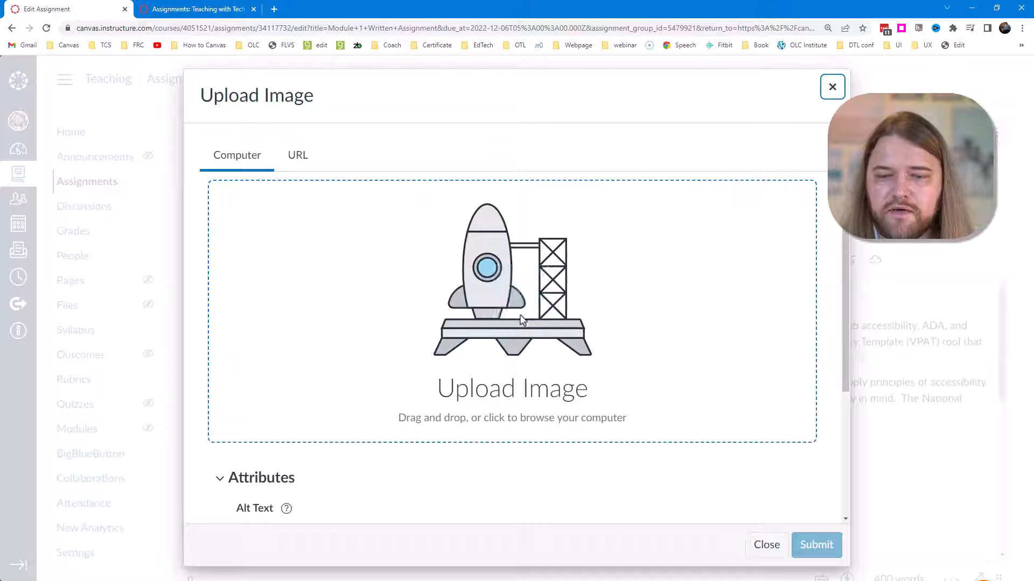
# Mark the banner as a decorative image and embed it in the description.
pyautogui.scroll(-3, 361, 381)
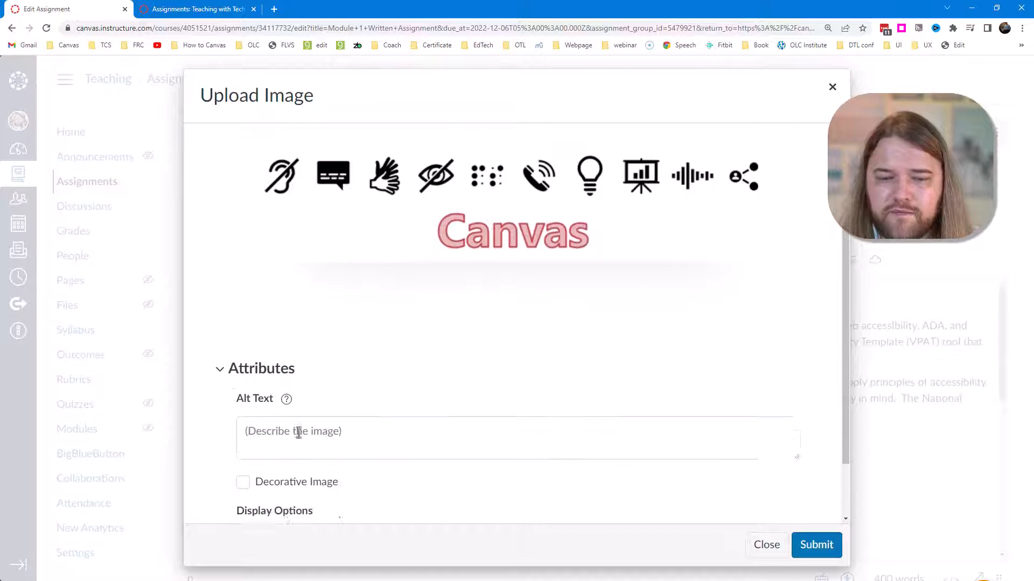
pyautogui.click(255, 392)
pyautogui.write('D')
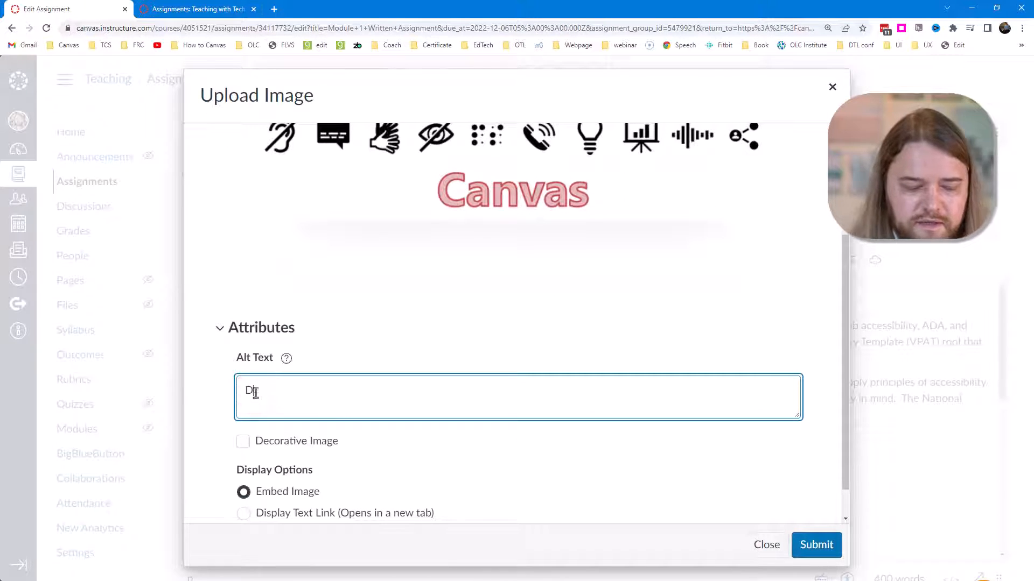
pyautogui.press('BackSpace')
pyautogui.click(242, 441)
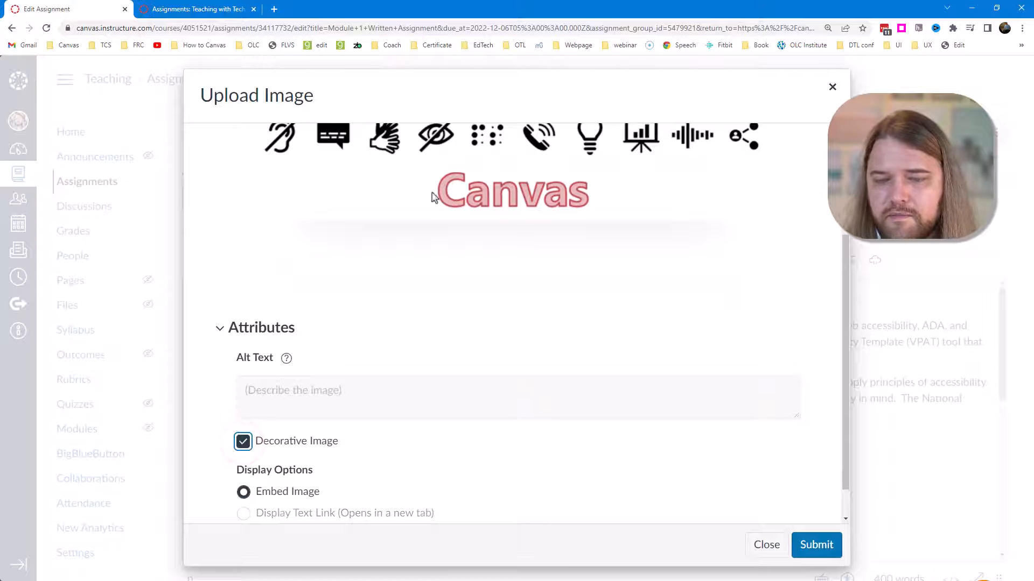
pyautogui.scroll(-1, 498, 441)
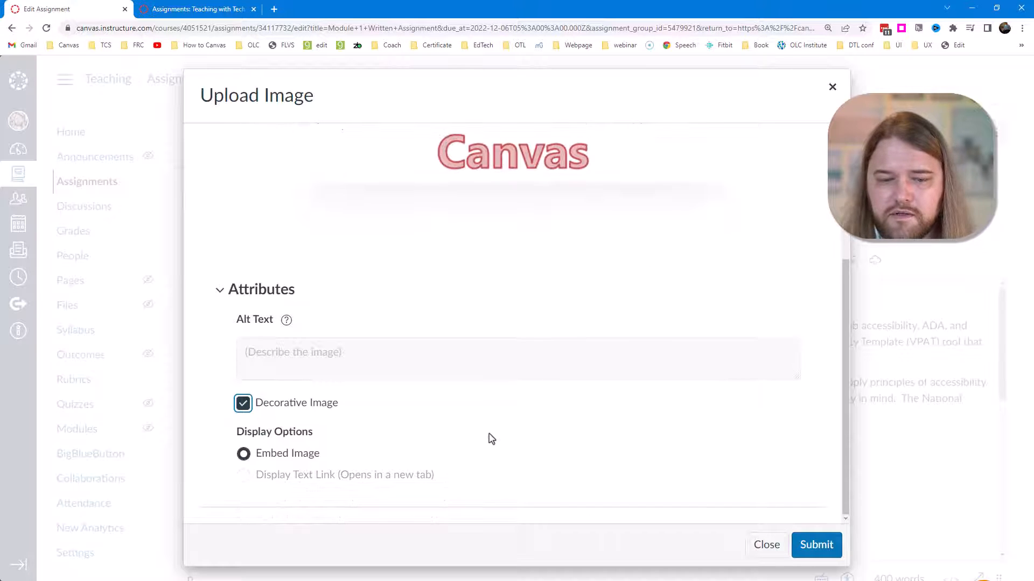
pyautogui.click(816, 549)
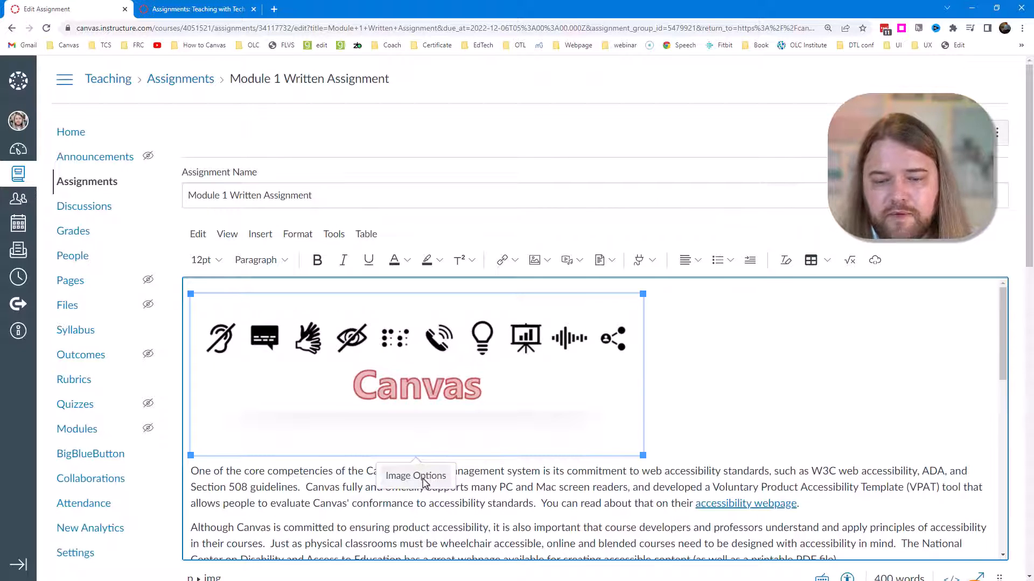
# Examine the embedded banner's custom size and dimension options and close them without changing the values.
pyautogui.click(422, 478)
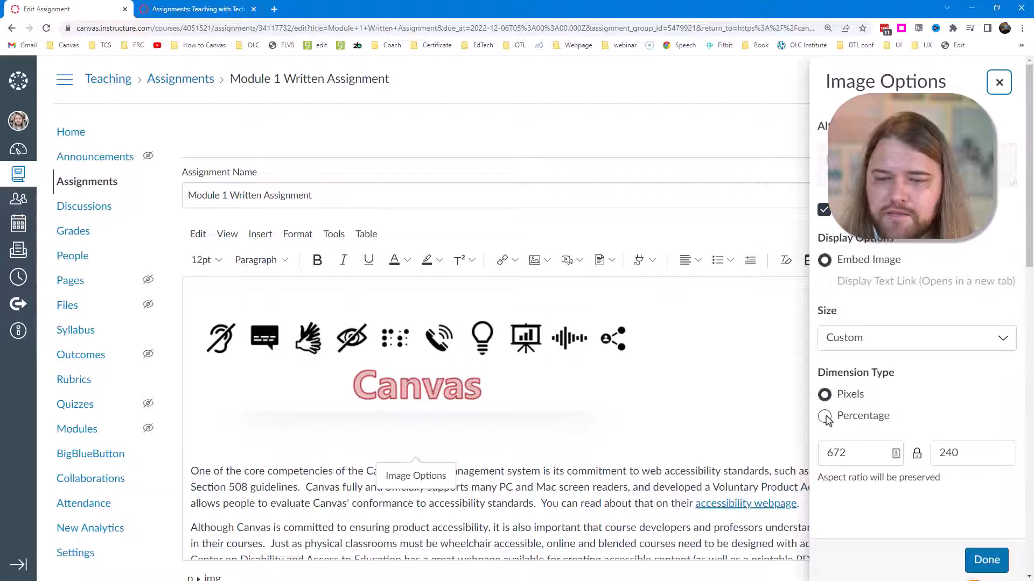
pyautogui.moveTo(856, 453); pyautogui.dragTo(812, 444)
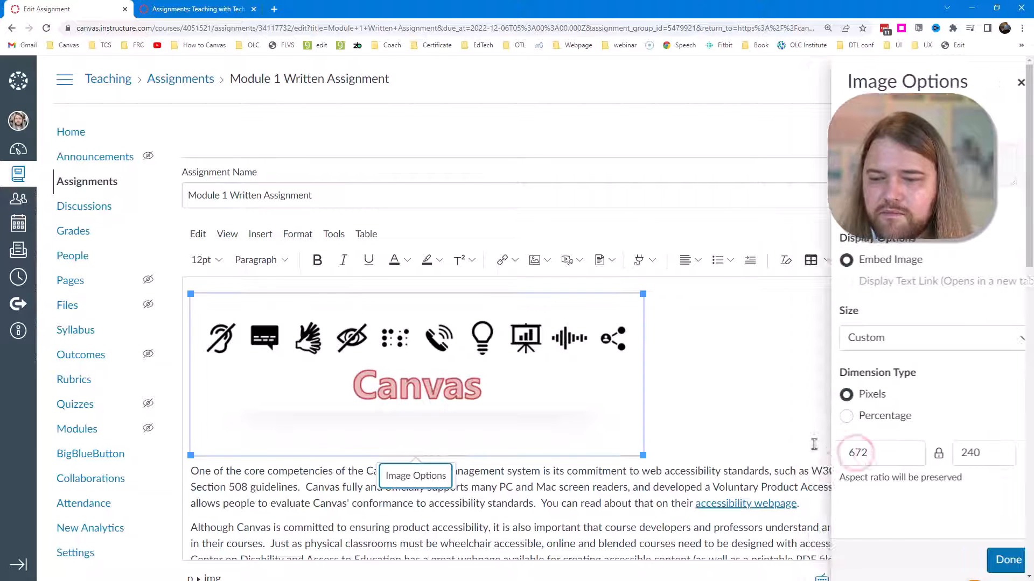
pyautogui.click(416, 476)
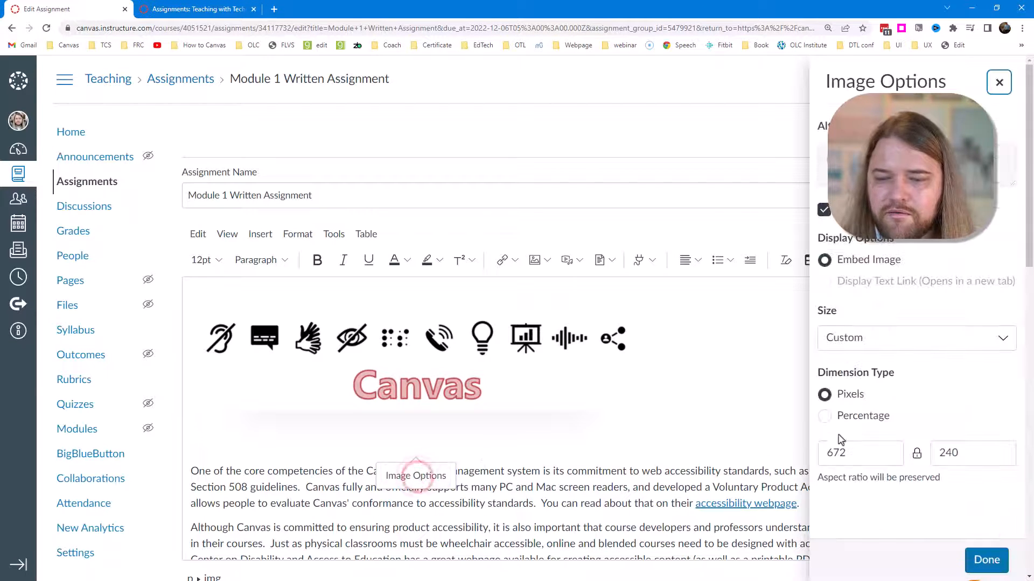
pyautogui.moveTo(852, 458); pyautogui.dragTo(825, 456)
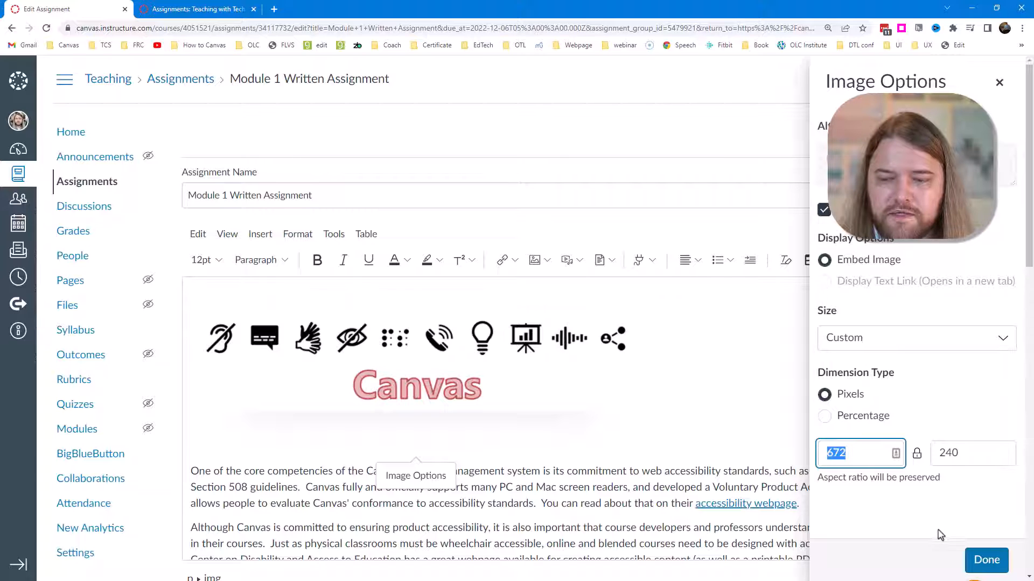
pyautogui.click(983, 563)
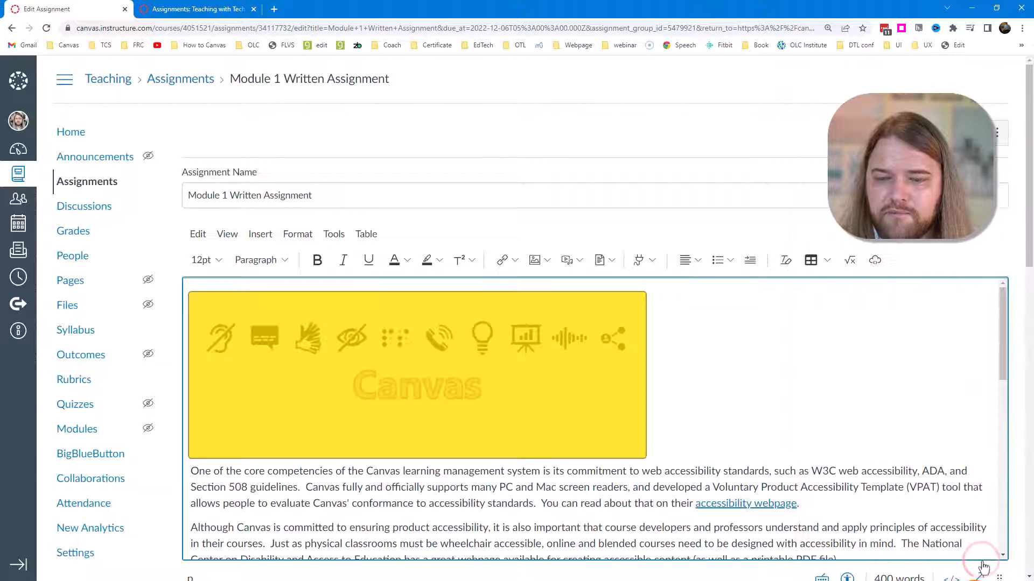
# Go through the remaining assignment settings and save the Module 1 Written Assignment.
pyautogui.scroll(-8, 1006, 456)
pyautogui.scroll(-15, 1006, 456)
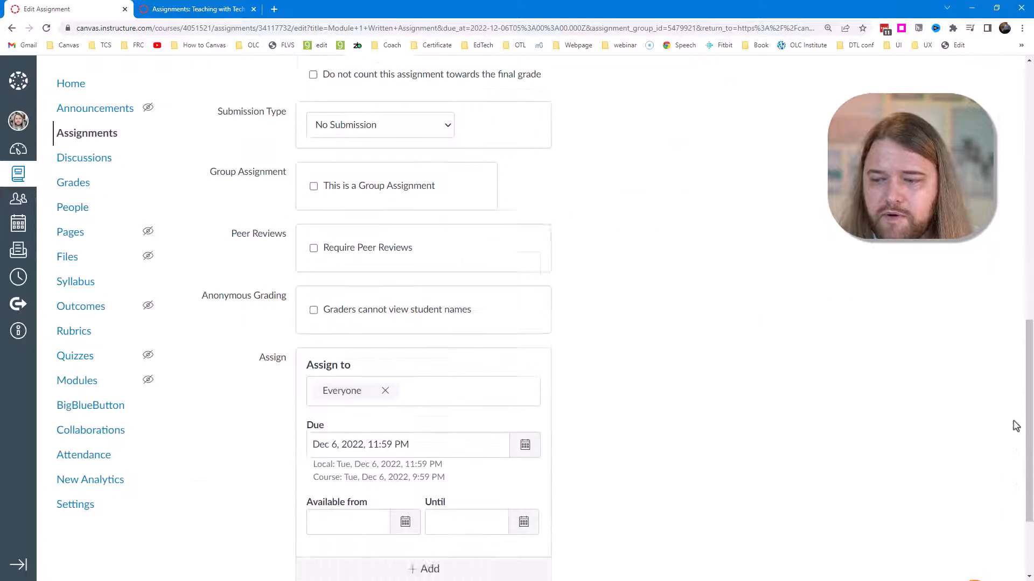
pyautogui.click(915, 501)
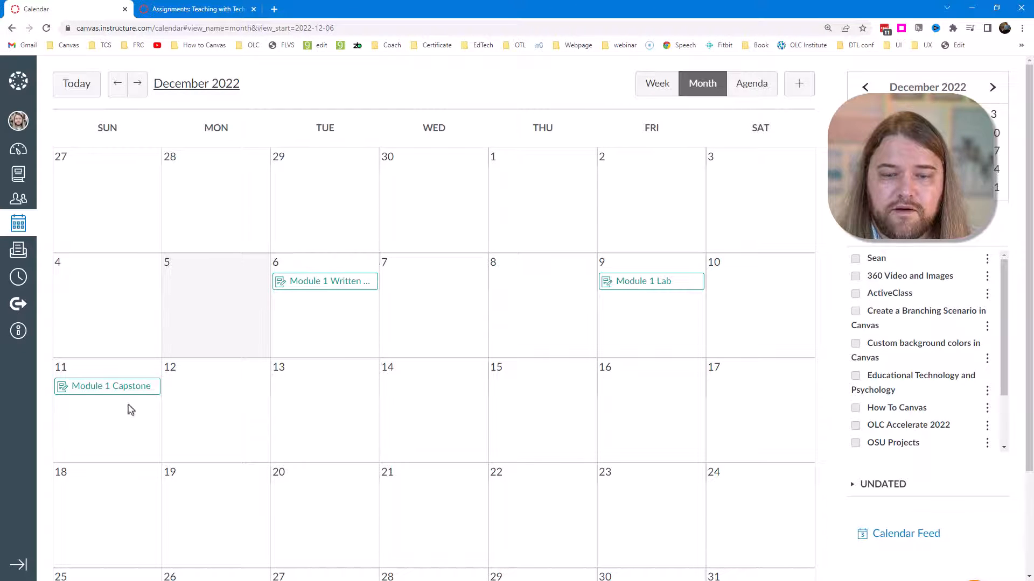
# View the Module 1 Lab details on the calendar and turn on the Photoshop in Education course calendar.
pyautogui.click(647, 290)
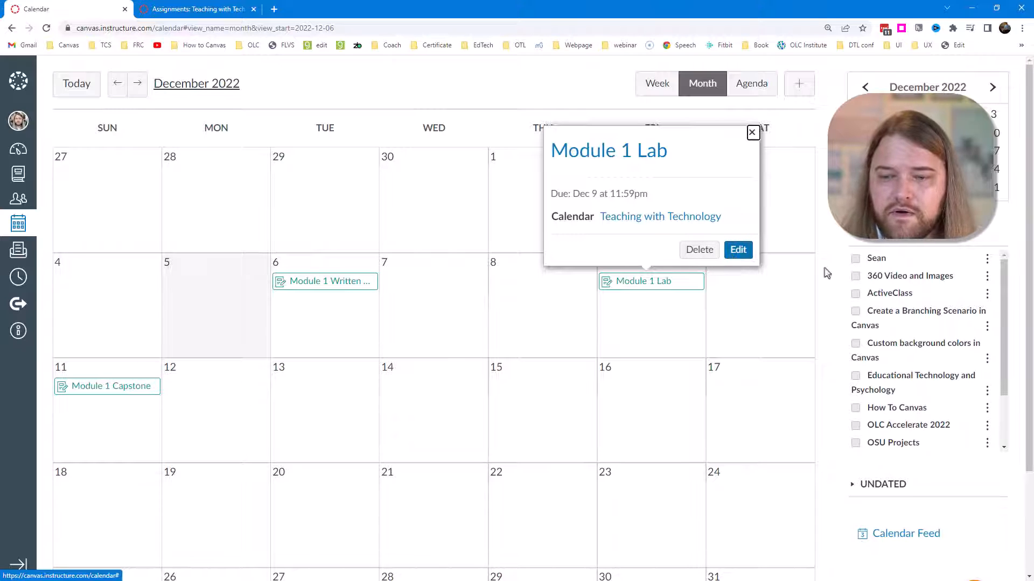
pyautogui.scroll(-2, 888, 412)
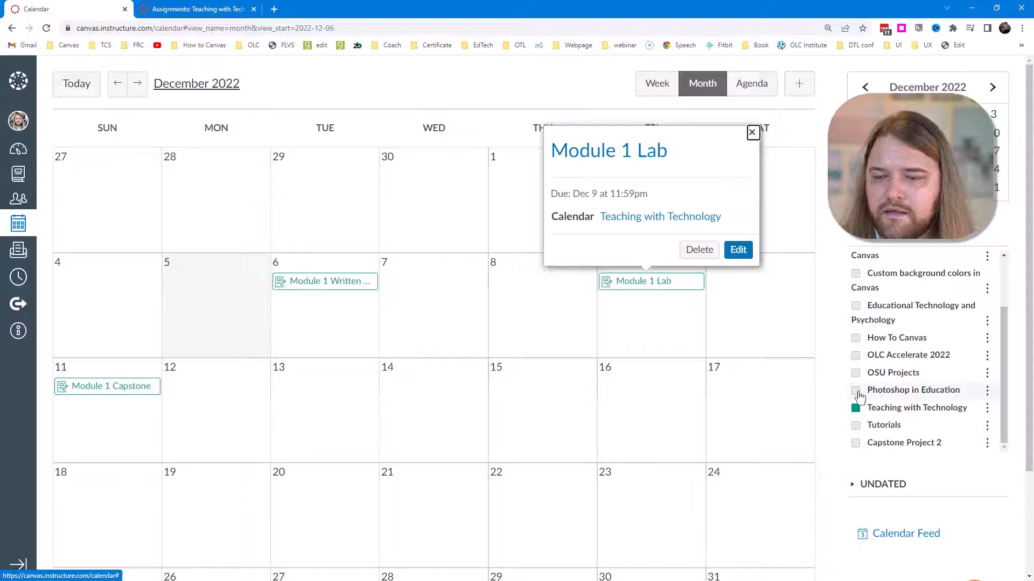
pyautogui.click(856, 391)
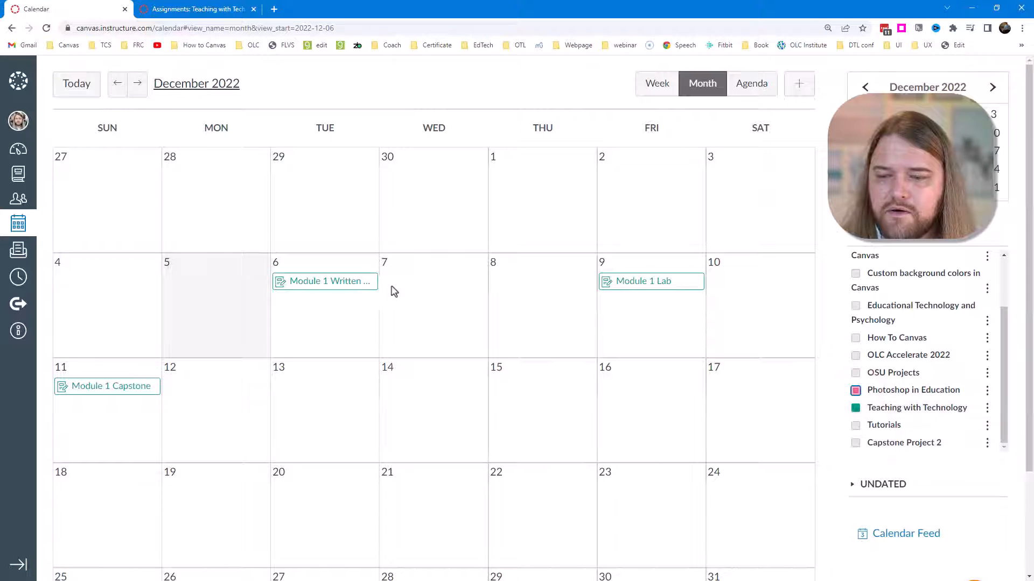
# Create an assignment titled "Module 1 Written Assignment" on December 7, 2022 in the Photoshop in Education calendar.
pyautogui.click(424, 289)
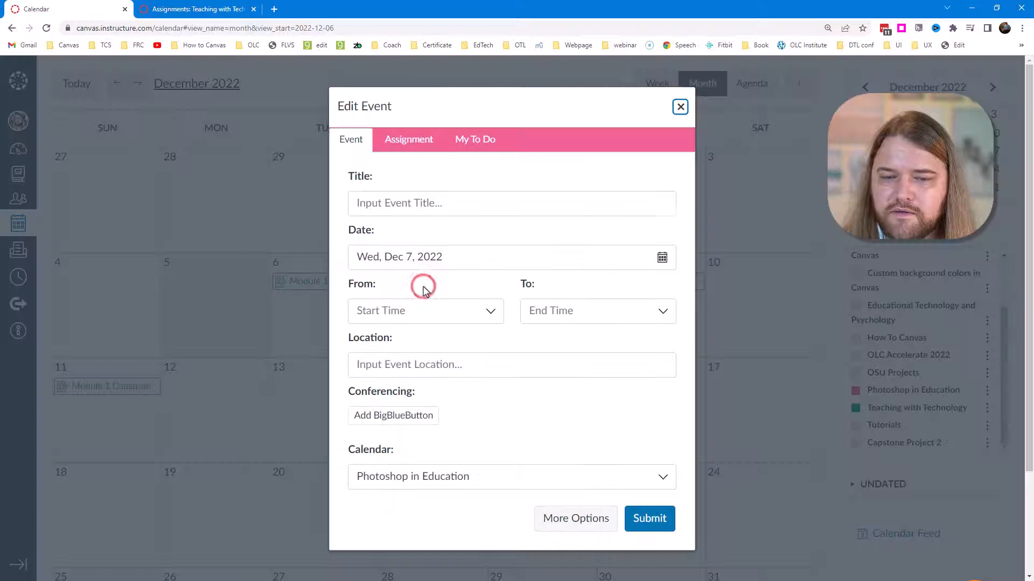
pyautogui.click(415, 140)
pyautogui.click(429, 190)
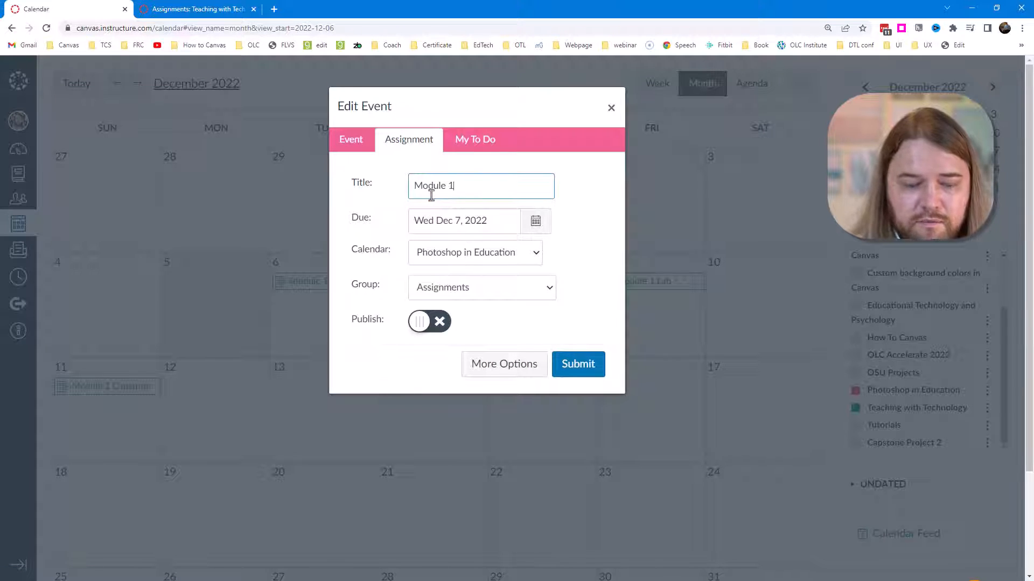
pyautogui.write('Module 1 Writ')
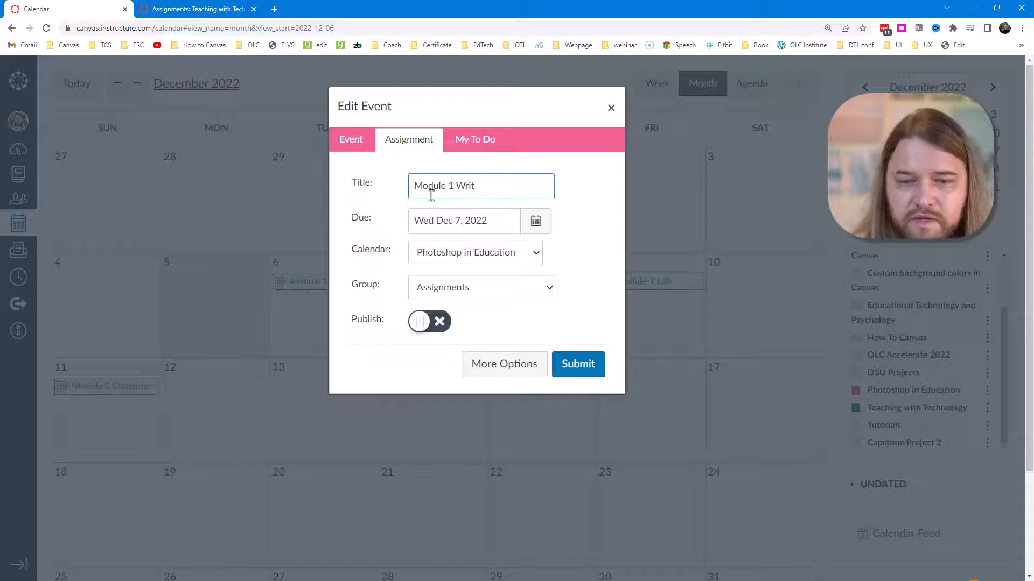
pyautogui.write('ten Assignment')
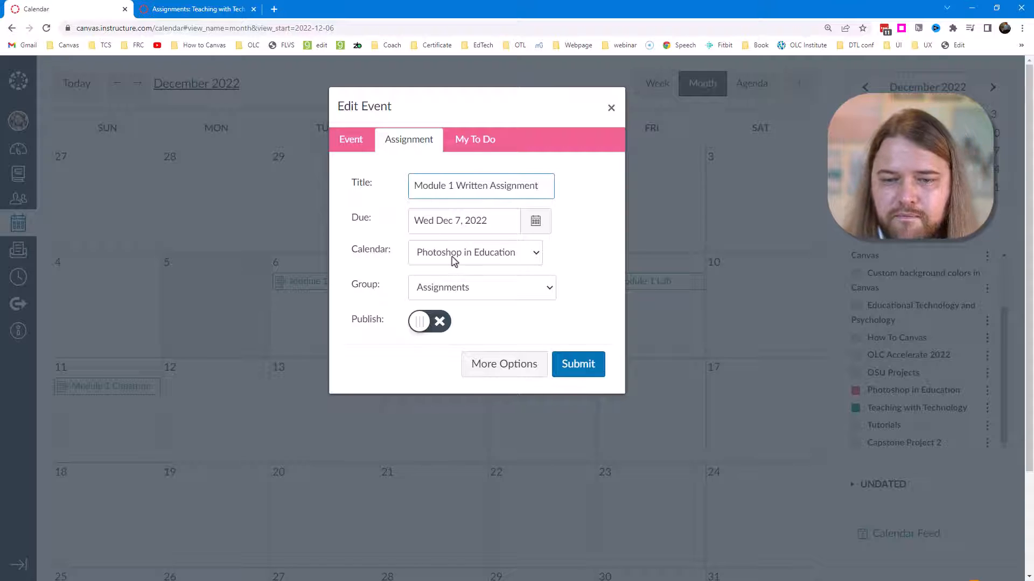
pyautogui.click(453, 260)
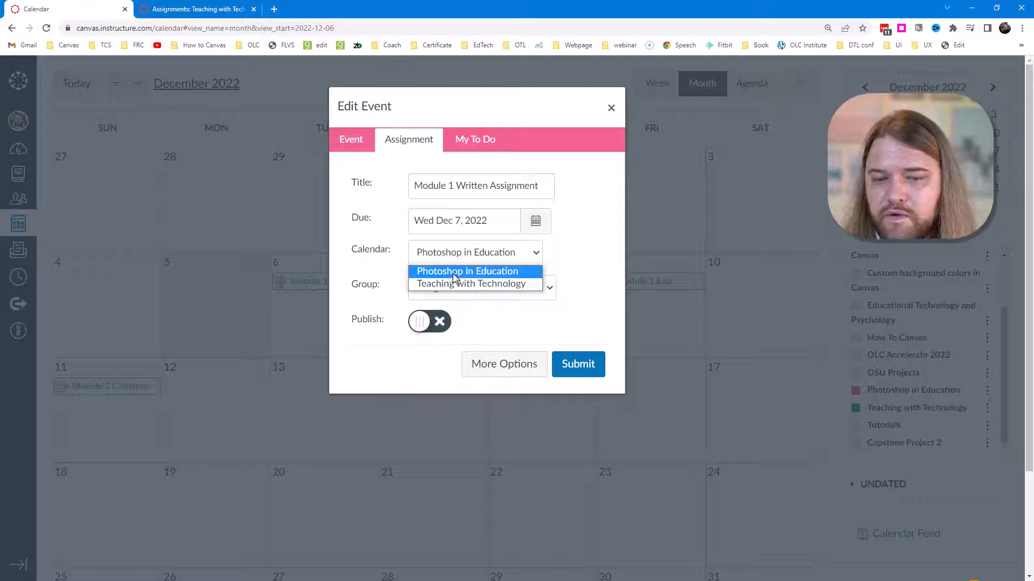
pyautogui.click(455, 272)
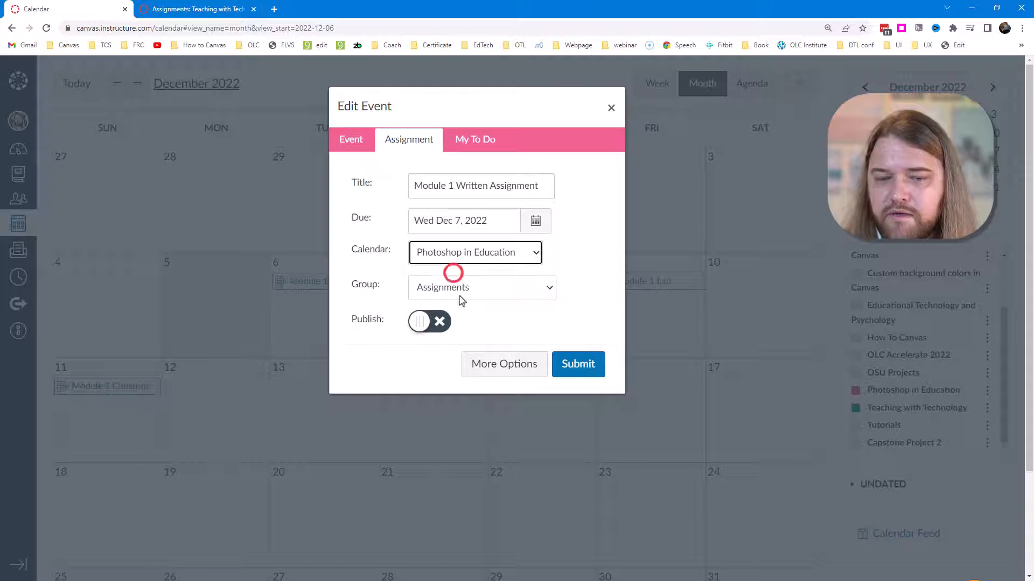
pyautogui.click(575, 366)
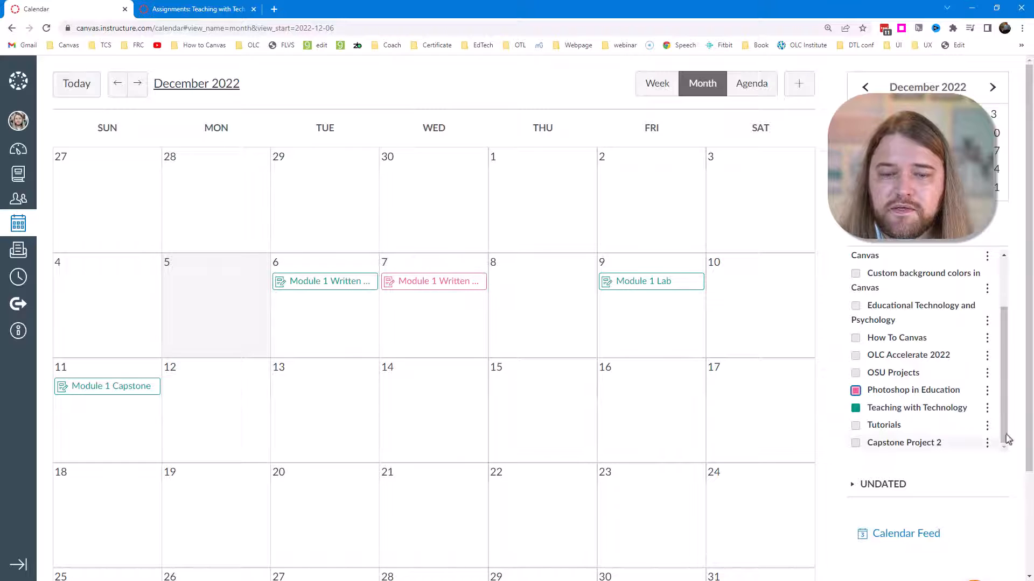
# Change the Photoshop in Education course calendar color to red (#FF2717).
pyautogui.click(987, 392)
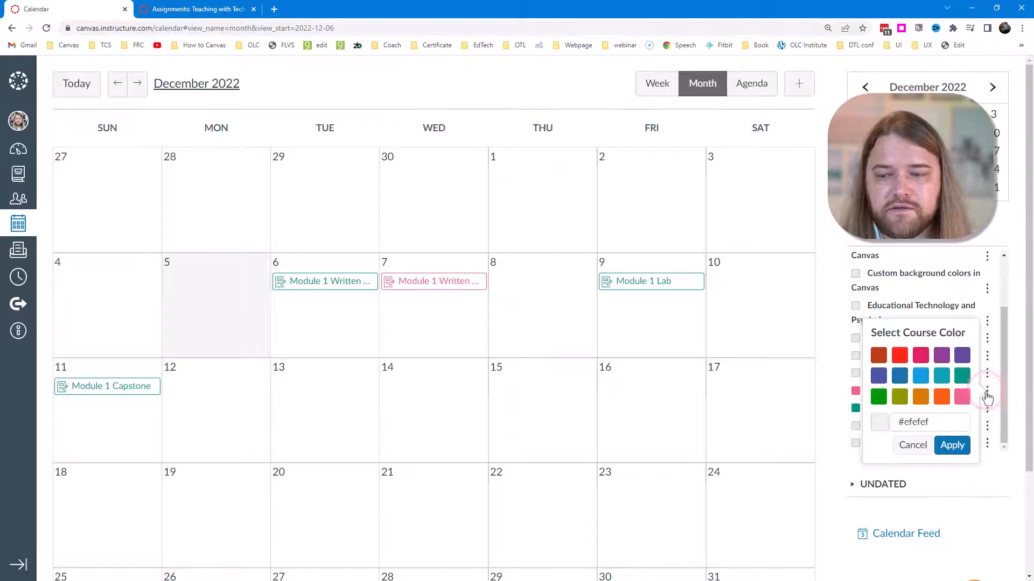
pyautogui.click(900, 355)
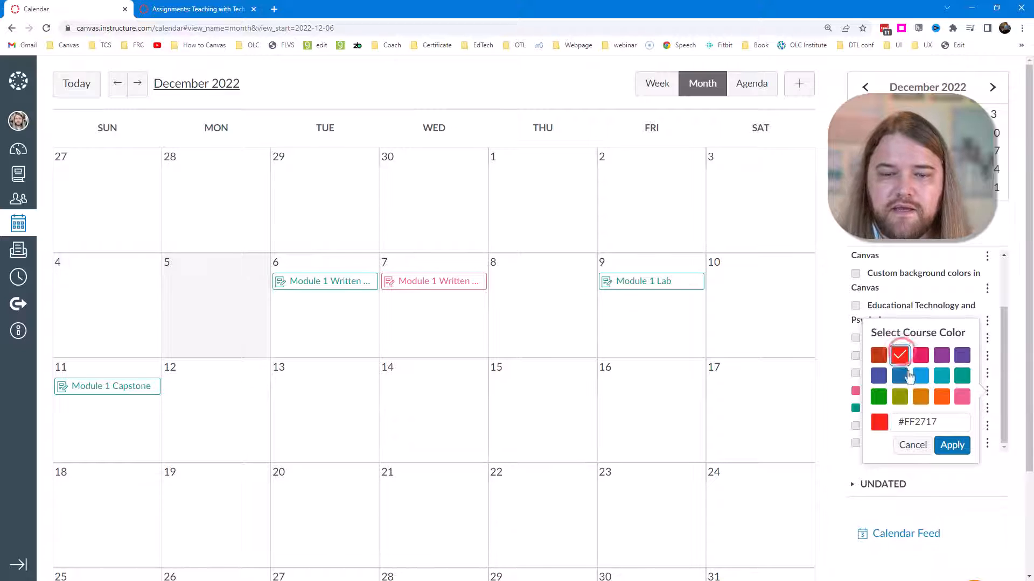
pyautogui.click(961, 445)
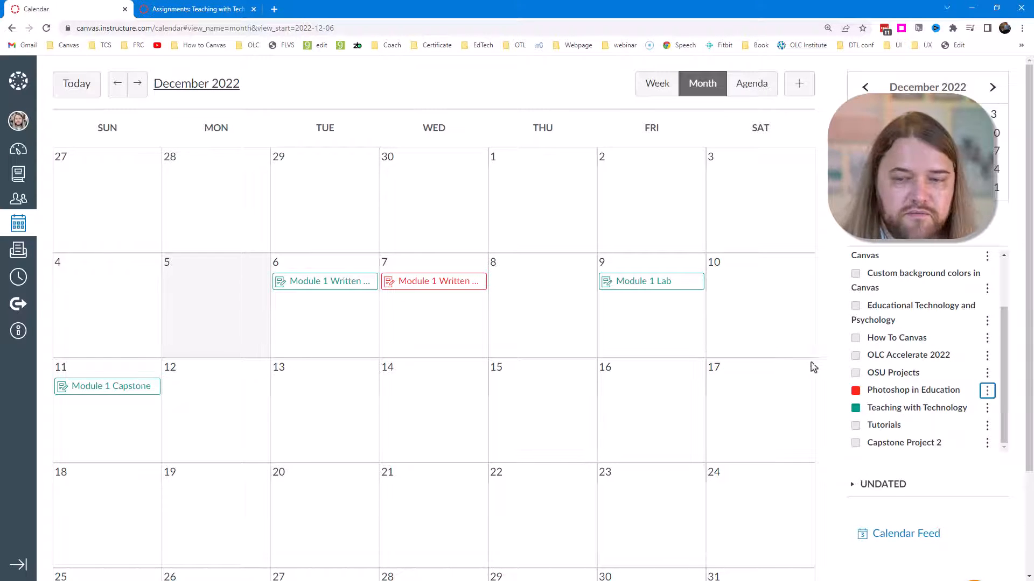
# Hide and show the Teaching with Technology and Photoshop in Education calendars to compare their assignments in the month view.
pyautogui.click(856, 408)
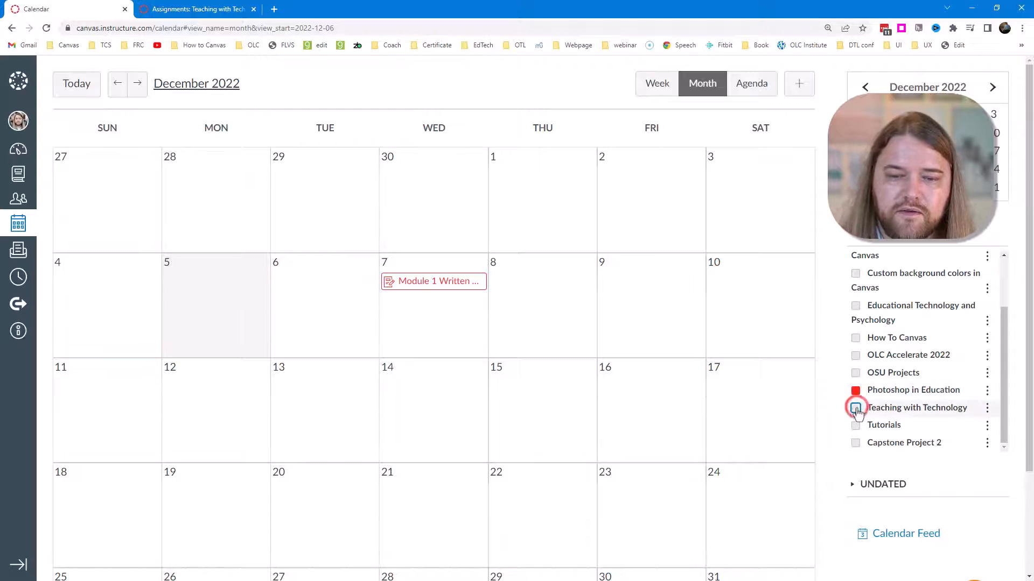
pyautogui.click(855, 390)
pyautogui.click(855, 392)
pyautogui.click(855, 407)
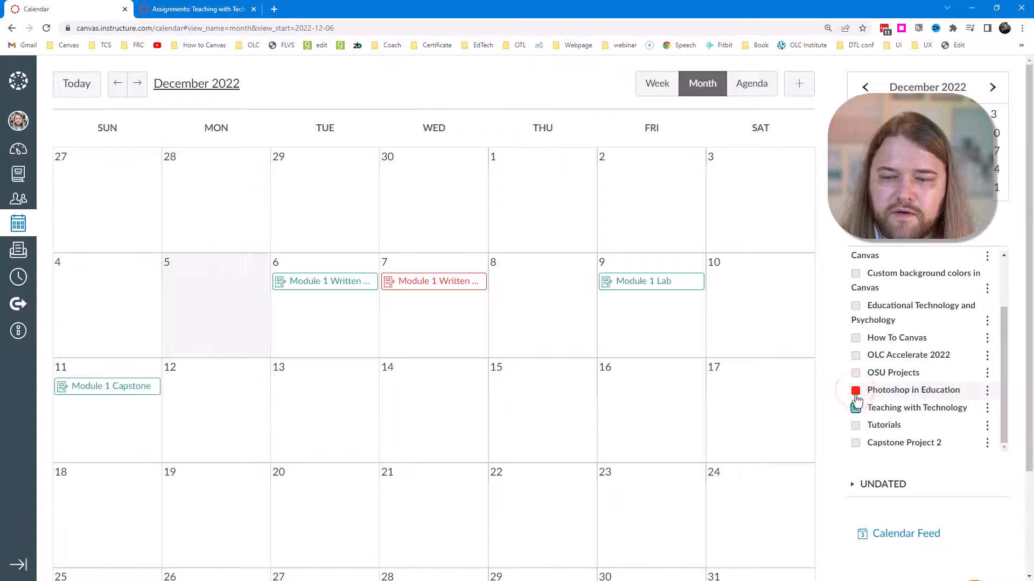
pyautogui.click(855, 393)
pyautogui.click(855, 393)
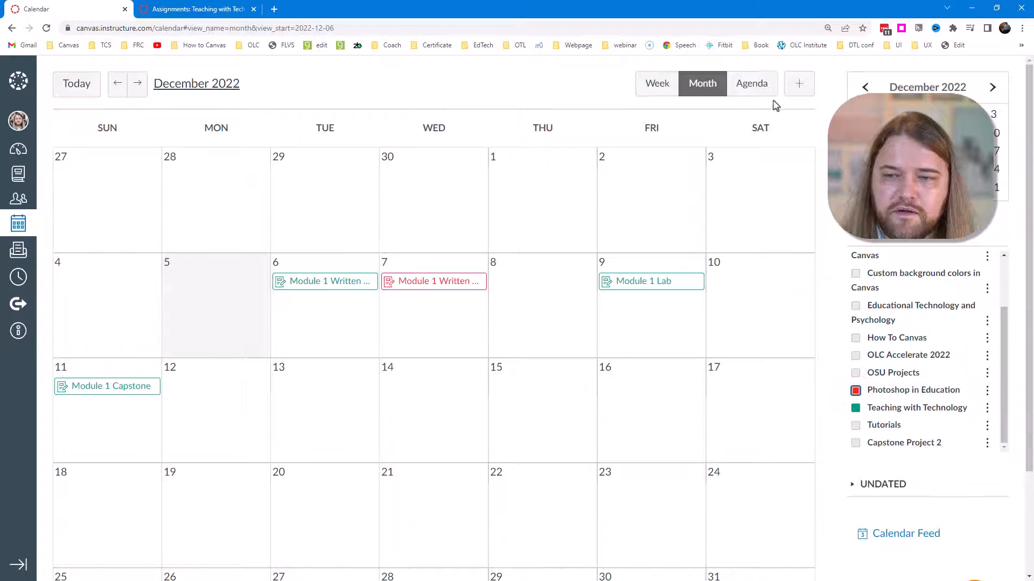
# View the scheduled assignments as an agenda, hiding and showing the Photoshop in Education calendar.
pyautogui.click(739, 89)
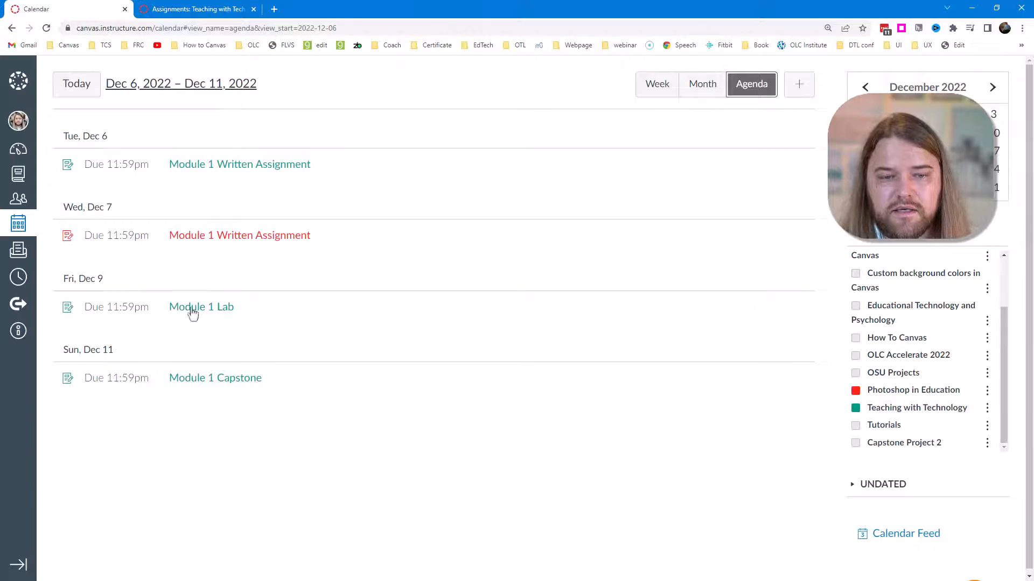
pyautogui.click(855, 393)
pyautogui.click(856, 393)
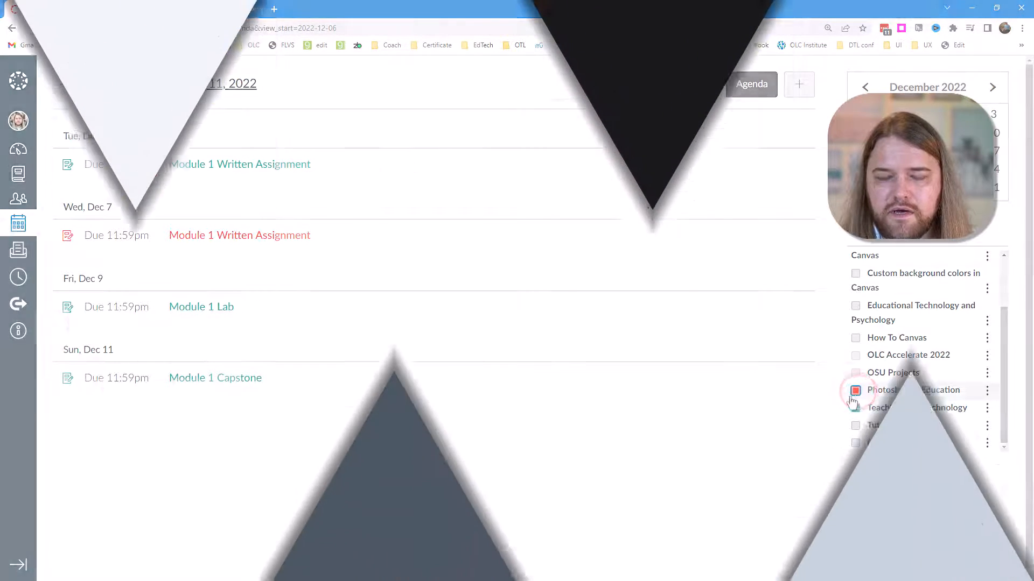